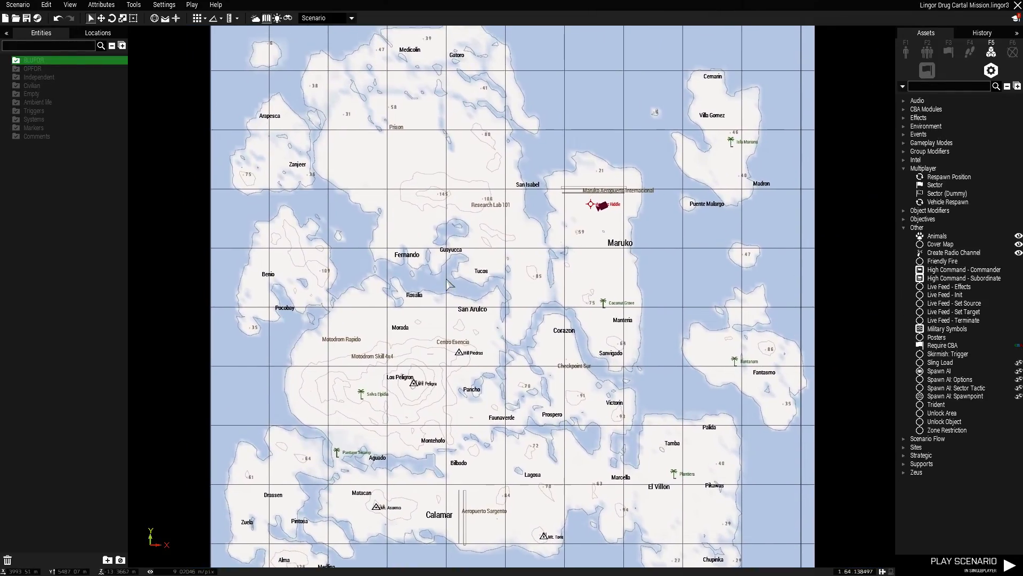
Step: Switch from the map to the 3D view and place a Sector module on the open grass between the shacks
{"action": "key", "text": "m"}
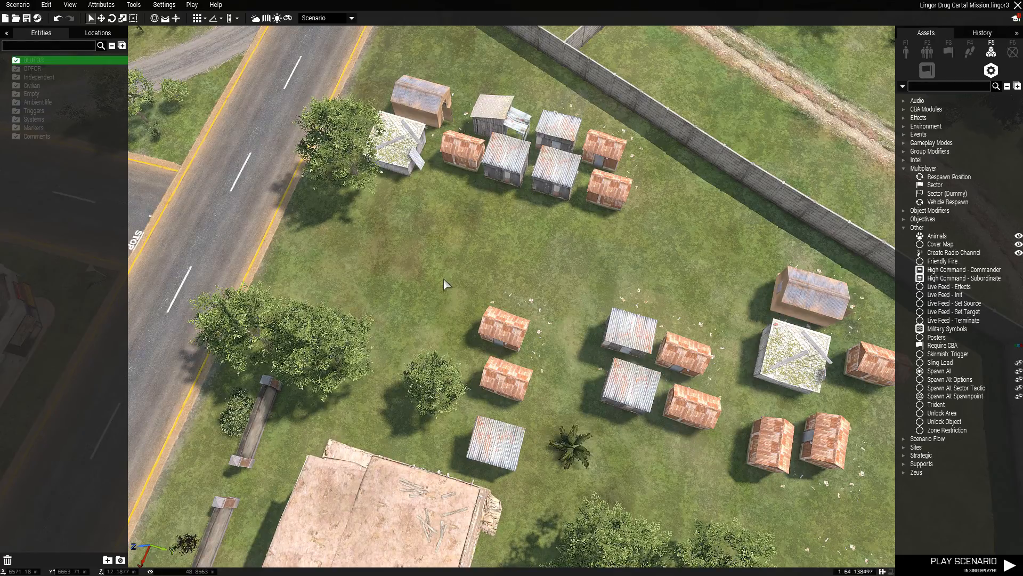
{"action": "key", "text": "w"}
{"action": "key", "text": "s"}
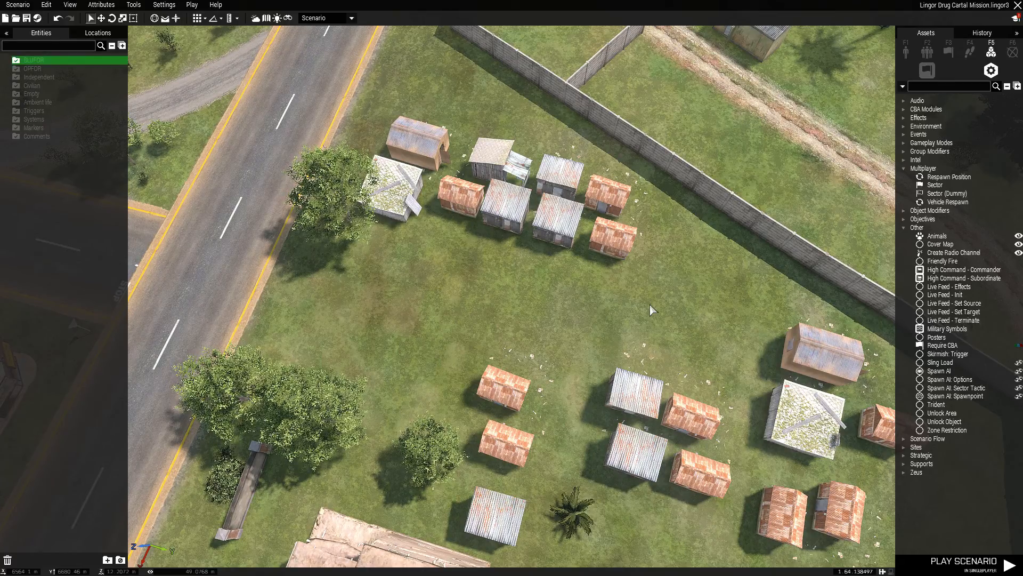
{"action": "scroll", "coordinate": [593, 300], "scroll_direction": "down", "scroll_amount": 5}
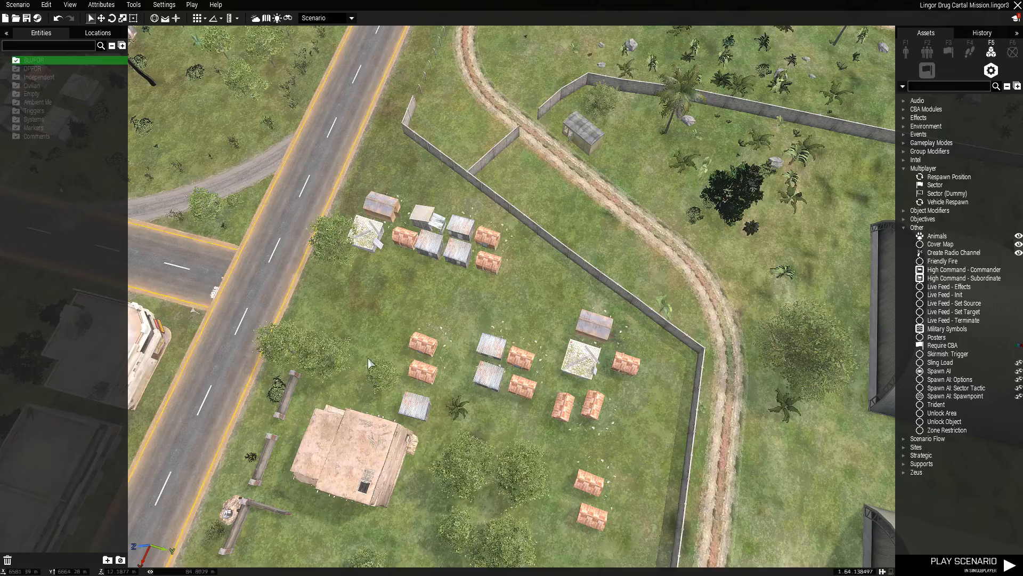
{"action": "scroll", "coordinate": [483, 350], "scroll_direction": "up", "scroll_amount": 5}
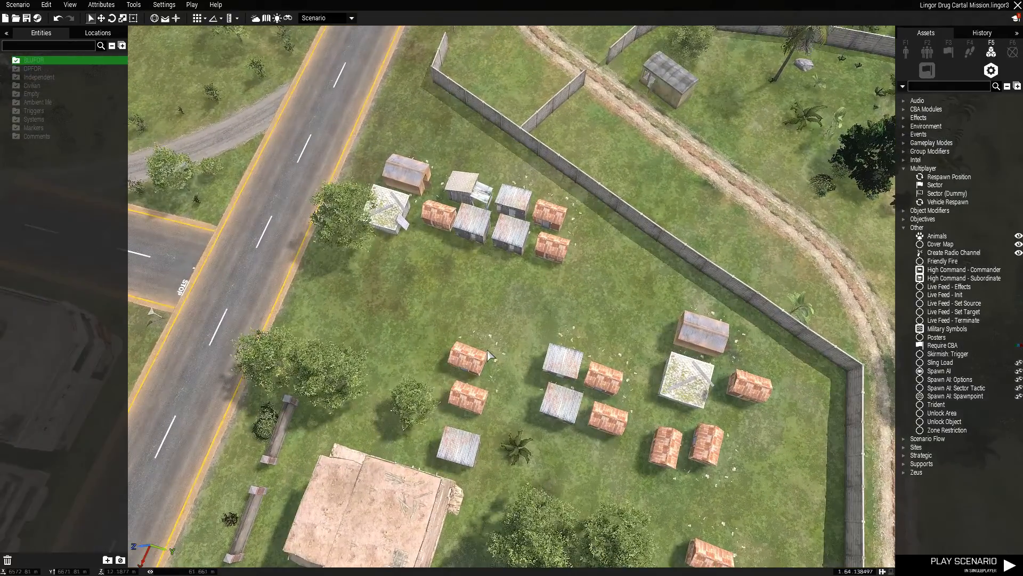
{"action": "left_click", "coordinate": [936, 185]}
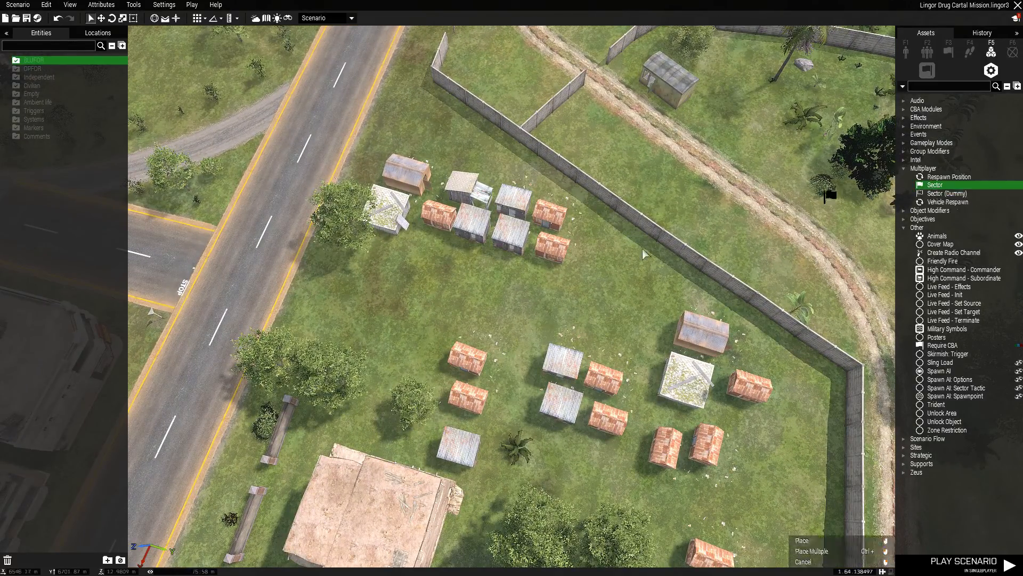
{"action": "left_click", "coordinate": [509, 306]}
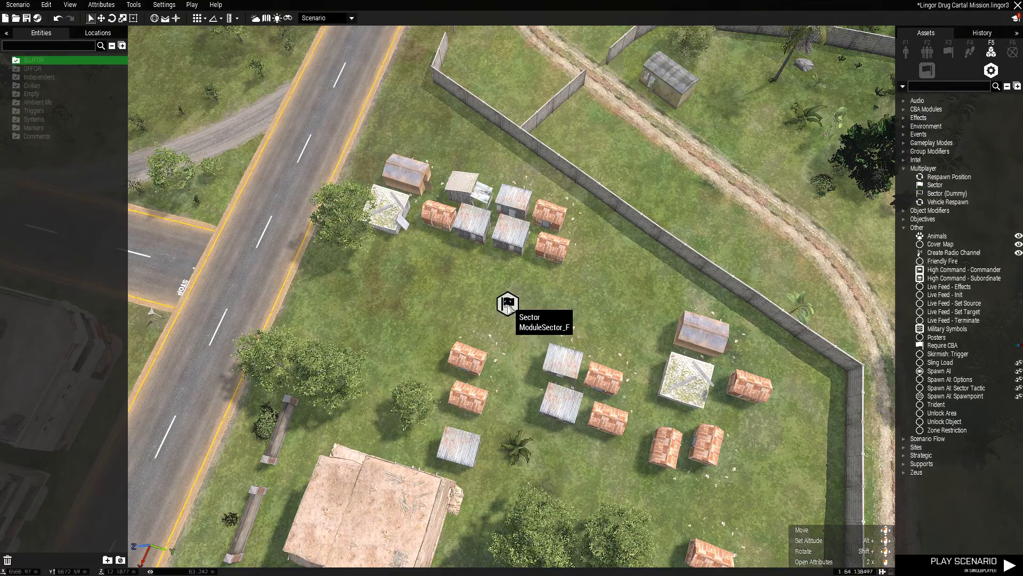
Step: Place BLUFOR and OPFOR side logic entities on the grass beside the Sector module
{"action": "scroll", "coordinate": [523, 319], "scroll_direction": "up", "scroll_amount": 5}
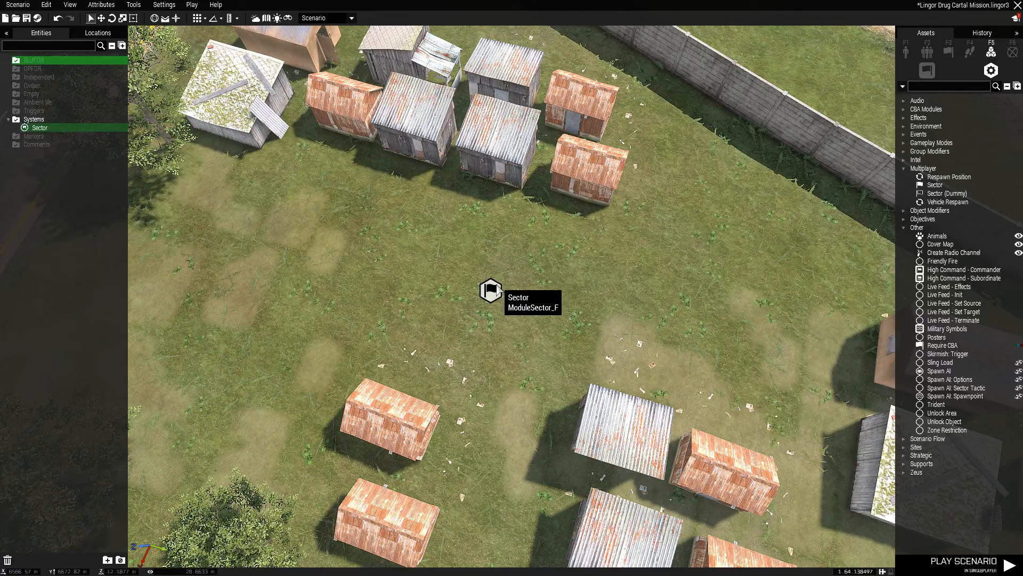
{"action": "left_click", "coordinate": [927, 74]}
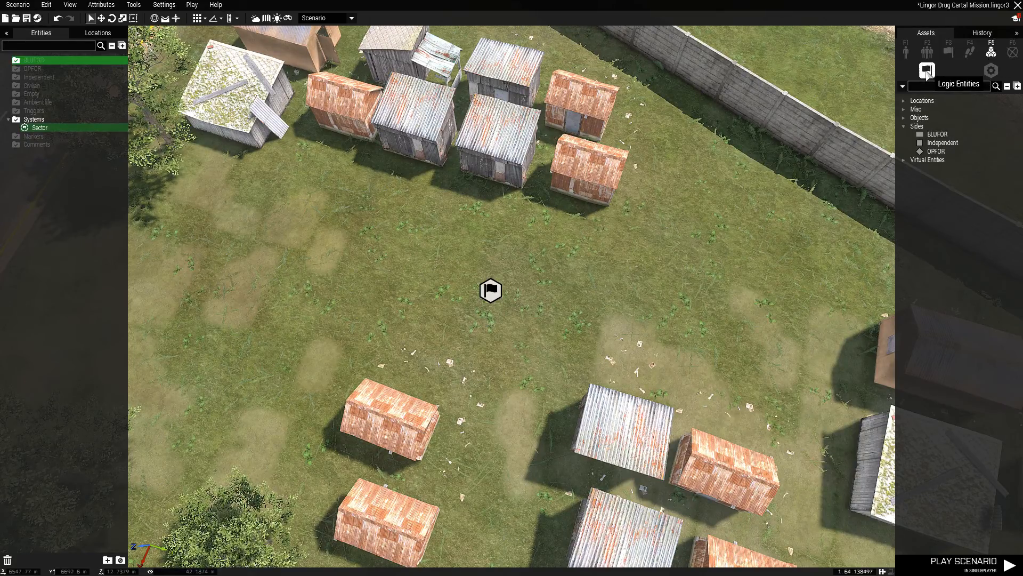
{"action": "left_click", "coordinate": [940, 136]}
{"action": "left_click", "coordinate": [610, 269]}
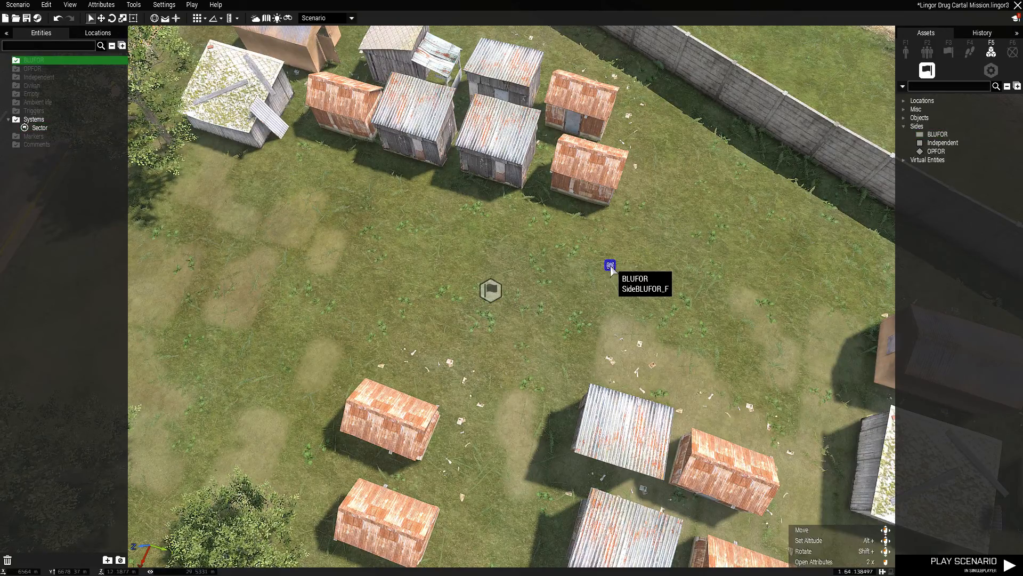
{"action": "left_click", "coordinate": [936, 152]}
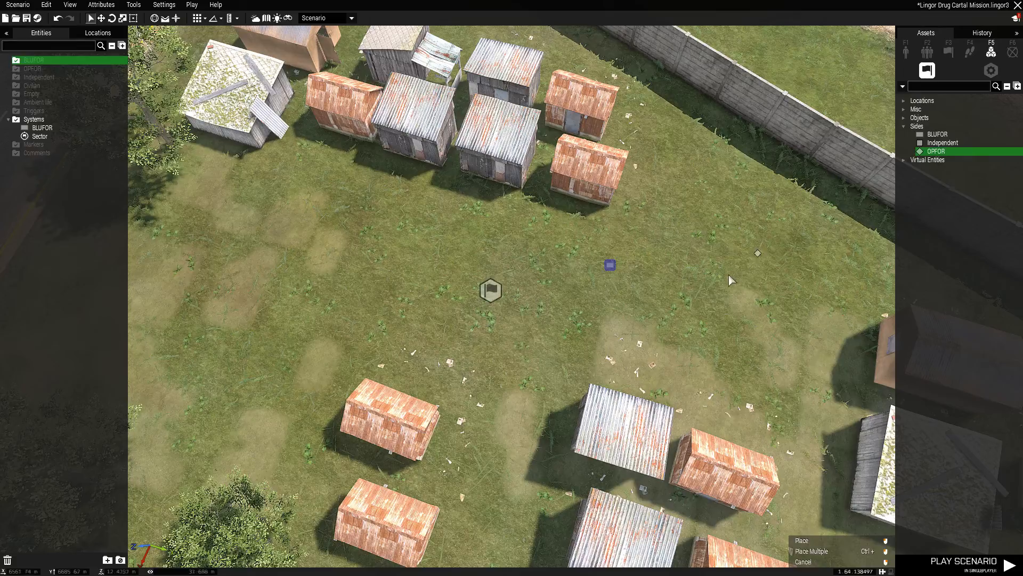
{"action": "left_click", "coordinate": [611, 301]}
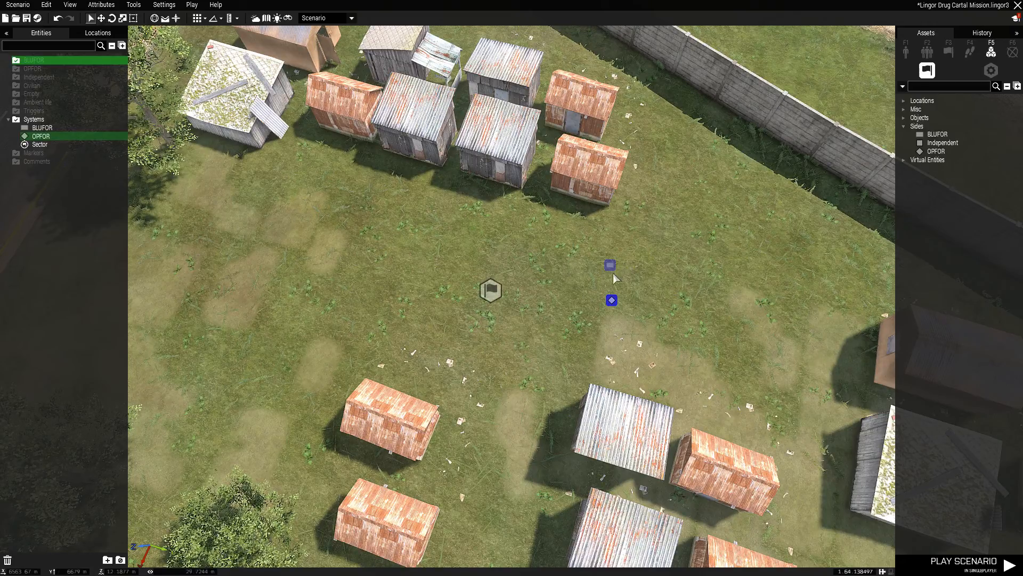
{"action": "mouse_move", "coordinate": [611, 300]}
{"action": "left_mouse_down"}
{"action": "mouse_move", "coordinate": [638, 306]}
{"action": "mouse_move", "coordinate": [621, 310]}
{"action": "left_mouse_up"}
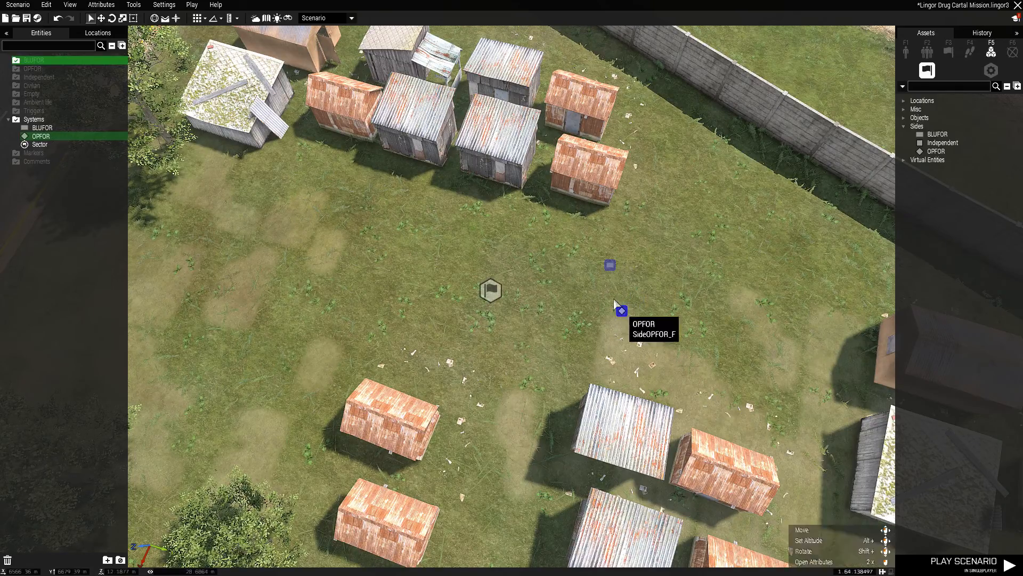
Step: Sync the BLUFOR side entity to the Sector module
{"action": "double_click", "coordinate": [608, 264]}
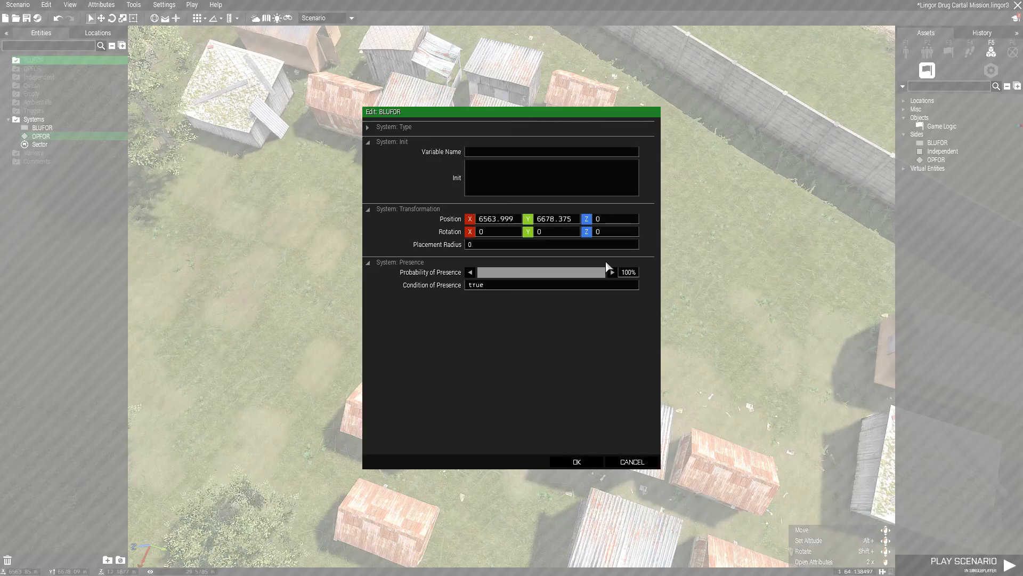
{"action": "left_click", "coordinate": [580, 462]}
{"action": "right_click", "coordinate": [609, 271]}
{"action": "mouse_move", "coordinate": [659, 272]}
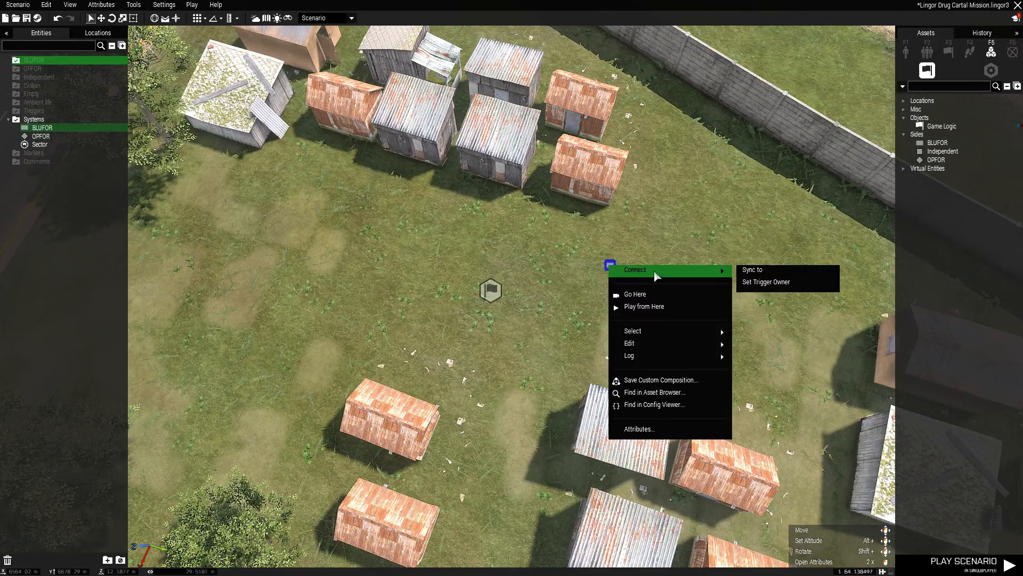
{"action": "left_click", "coordinate": [748, 272]}
{"action": "left_click", "coordinate": [491, 291]}
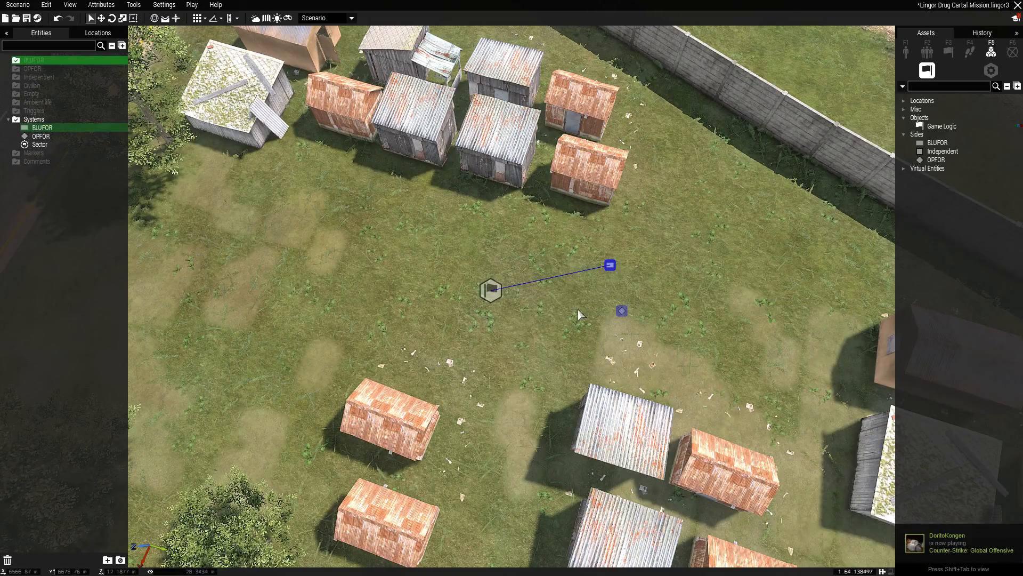
Step: Sync the OPFOR side entity to the Sector module
{"action": "right_click", "coordinate": [621, 310]}
{"action": "mouse_move", "coordinate": [644, 315]}
{"action": "left_click", "coordinate": [767, 314]}
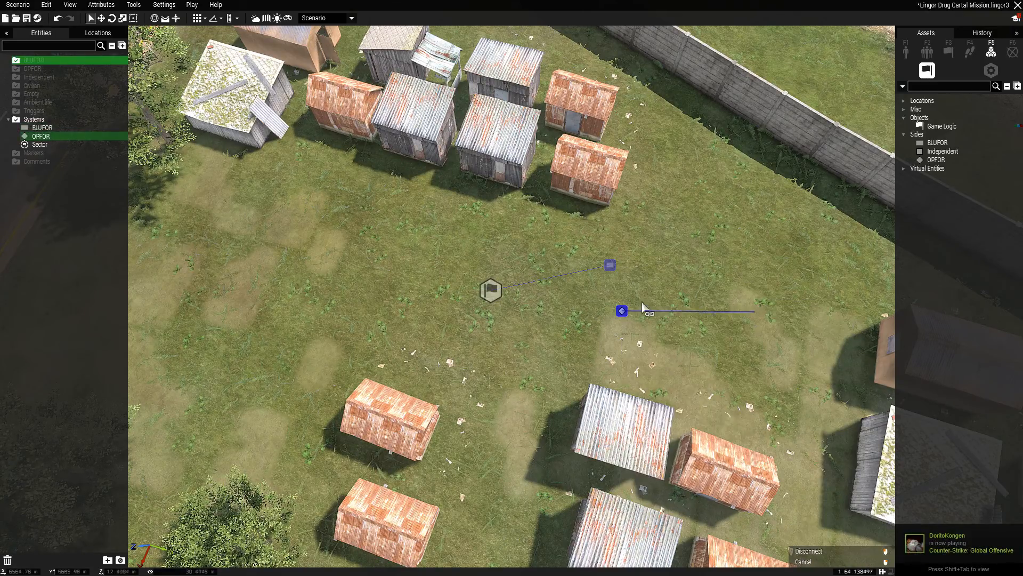
{"action": "left_click", "coordinate": [491, 290]}
Step: Open the Sector module's attributes and set its size to 20 by 20
{"action": "key", "text": "a"}
{"action": "scroll", "coordinate": [546, 298], "scroll_direction": "down", "scroll_amount": 1}
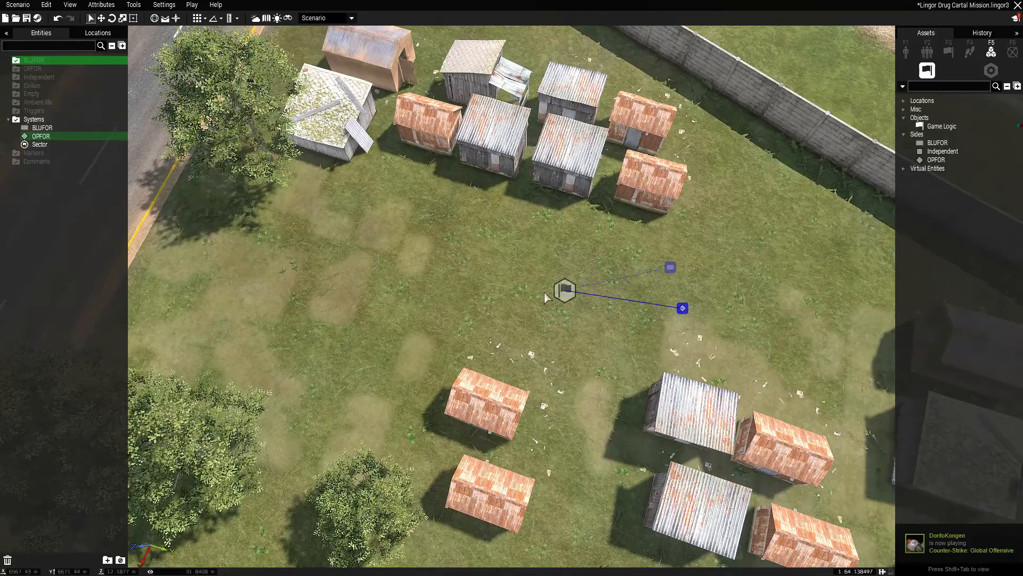
{"action": "key", "text": "d"}
{"action": "scroll", "coordinate": [548, 306], "scroll_direction": "up", "scroll_amount": 6}
{"action": "key", "text": "a"}
{"action": "scroll", "coordinate": [538, 298], "scroll_direction": "down", "scroll_amount": 5}
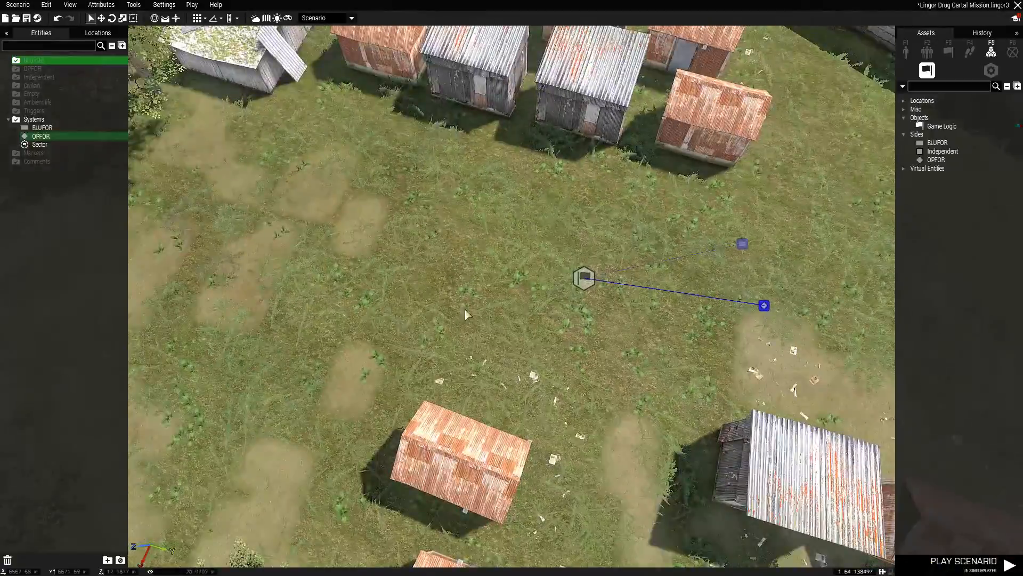
{"action": "double_click", "coordinate": [578, 281]}
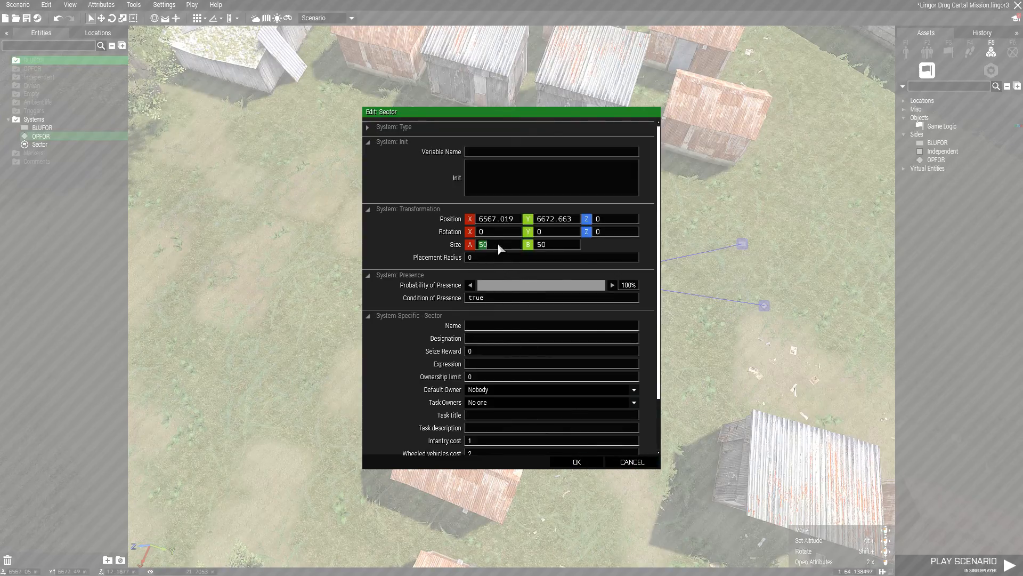
{"action": "type", "text": "30"}
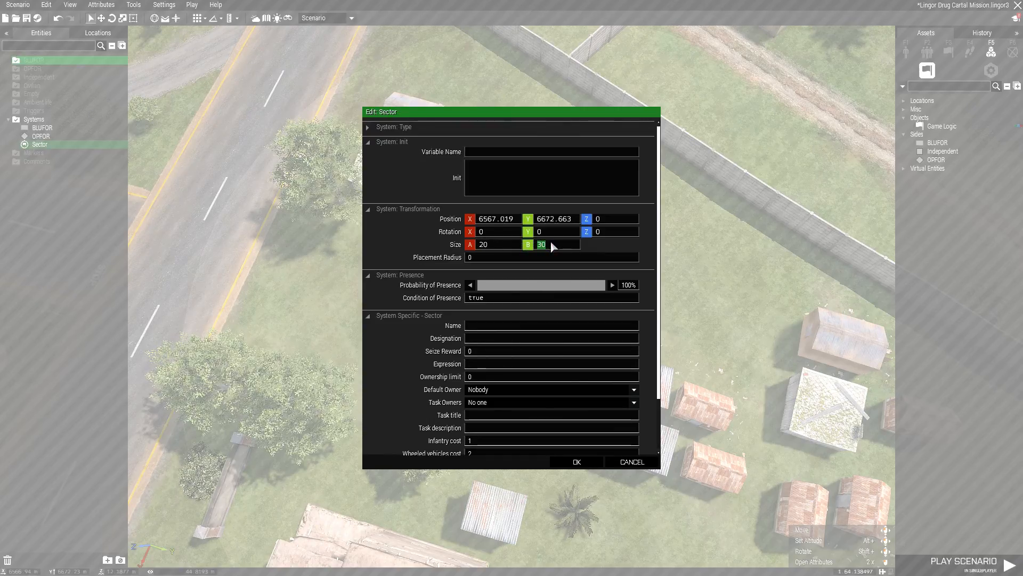
{"action": "type", "text": "20"}
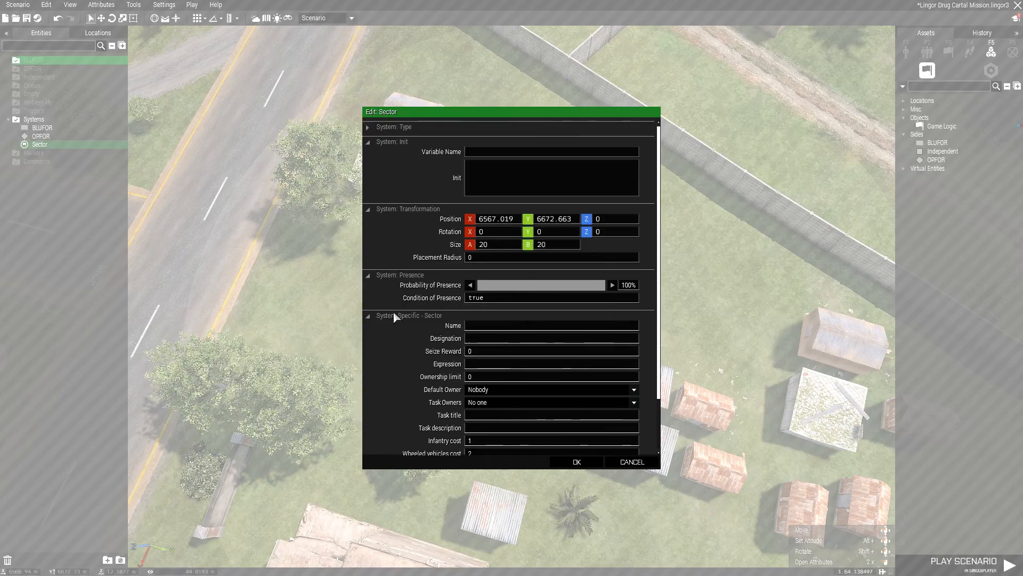
Step: Name the sector "Drug Cartel" with designation D, and set its ownership limit to 0.75
{"action": "left_click", "coordinate": [489, 326]}
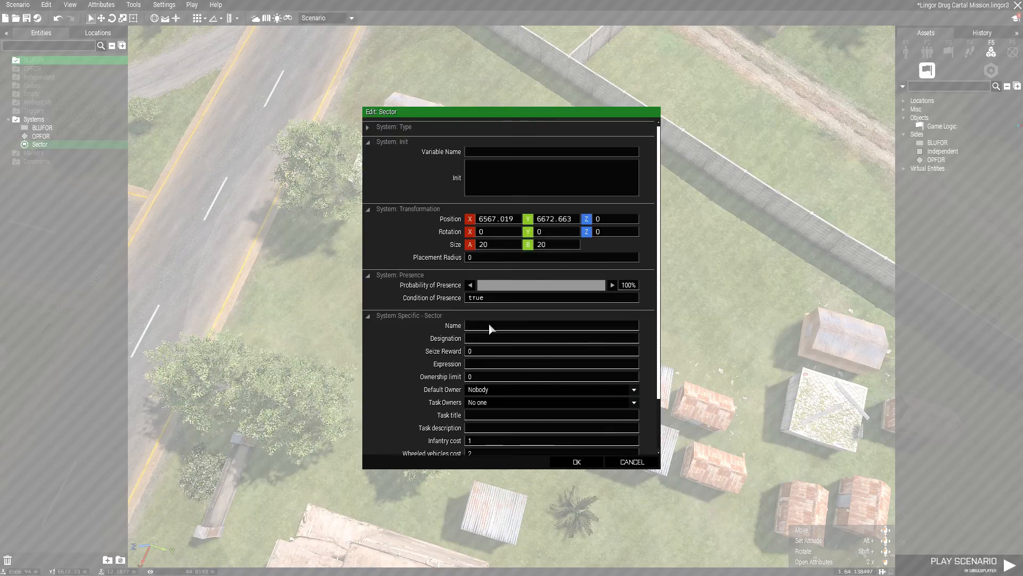
{"action": "type", "text": "Drug Cartel"}
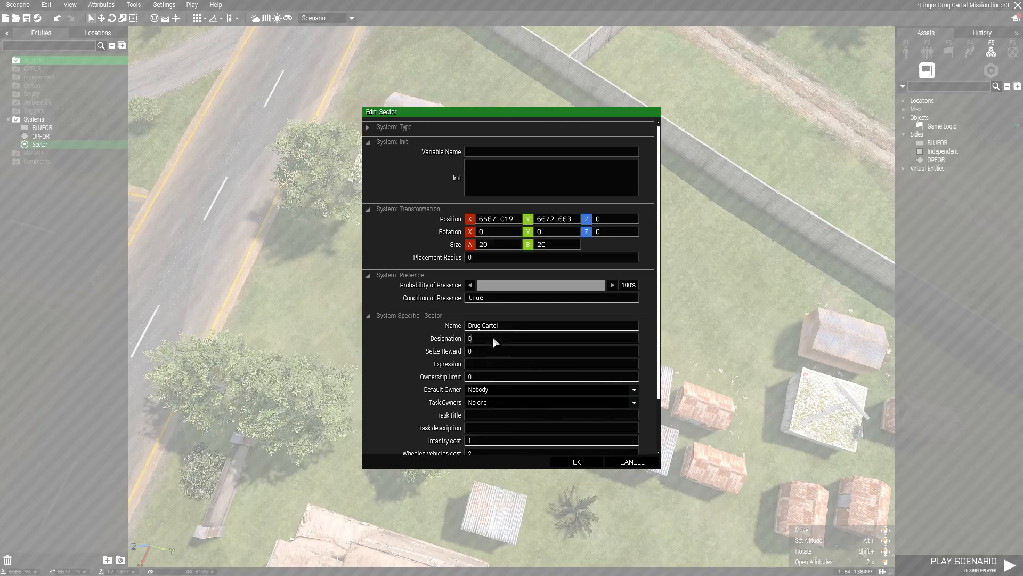
{"action": "mouse_move", "coordinate": [454, 367]}
{"action": "scroll", "coordinate": [416, 355], "scroll_direction": "down", "scroll_amount": 1}
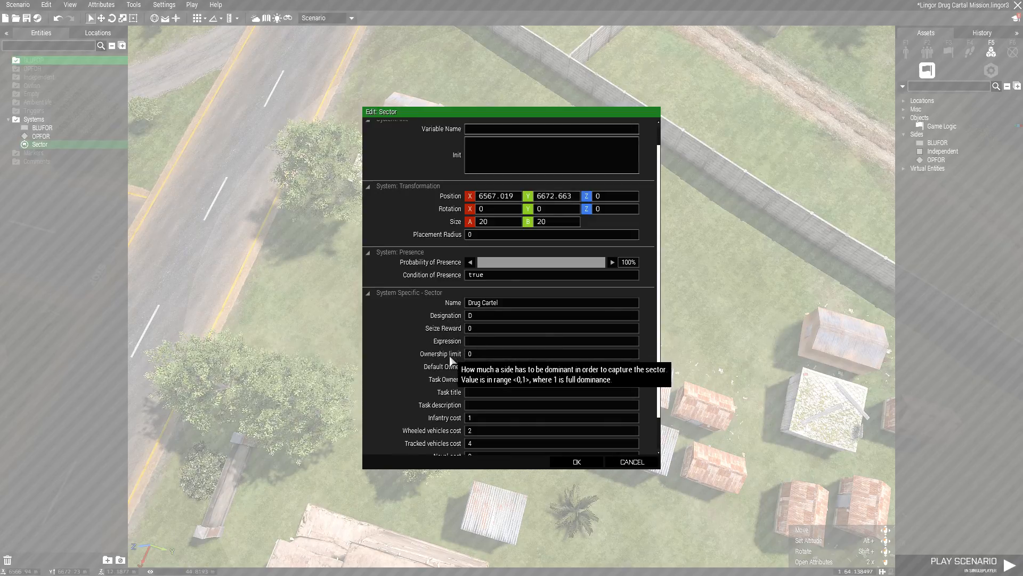
{"action": "mouse_move", "coordinate": [459, 332]}
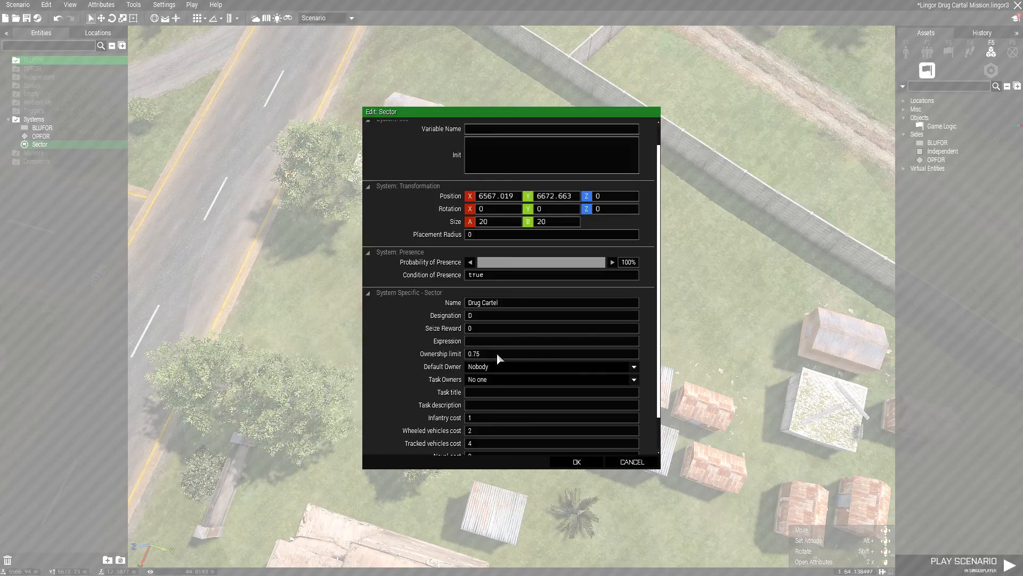
Step: Set the sector's default owner to OPFOR and its task owners to "Everyone except the default sector owner"
{"action": "scroll", "coordinate": [455, 370], "scroll_direction": "down", "scroll_amount": 1}
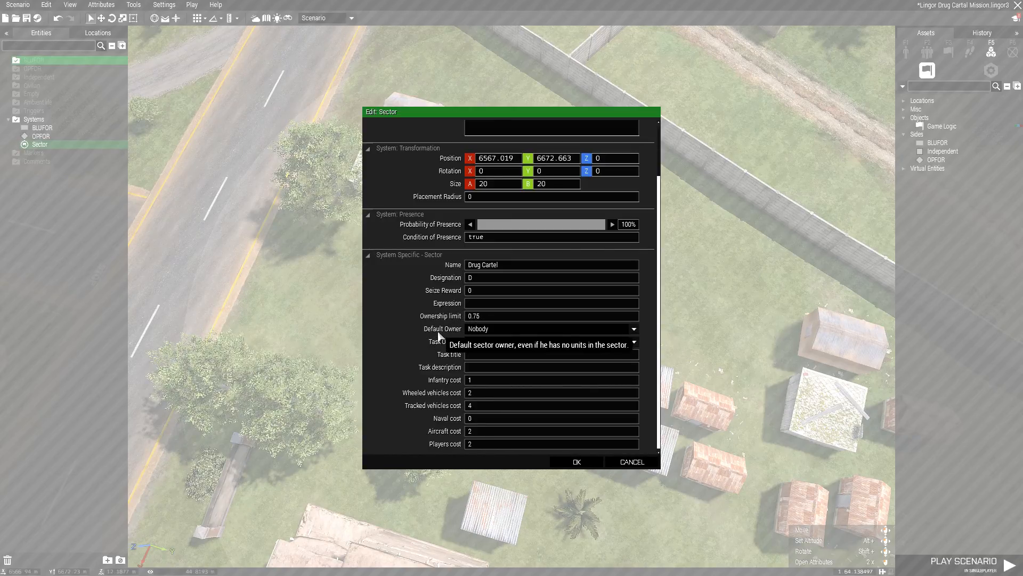
{"action": "left_click", "coordinate": [484, 328]}
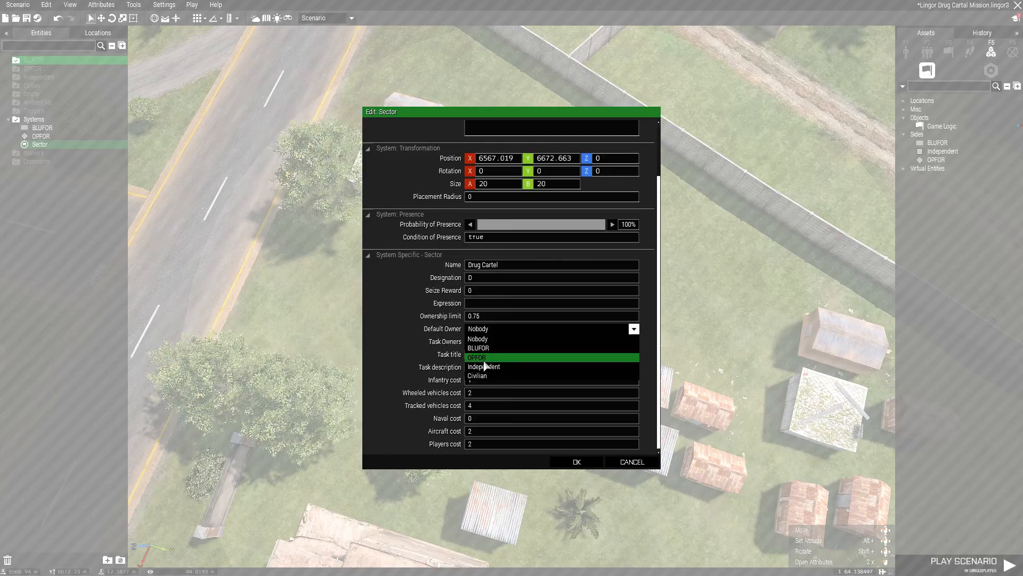
{"action": "left_click", "coordinate": [484, 360]}
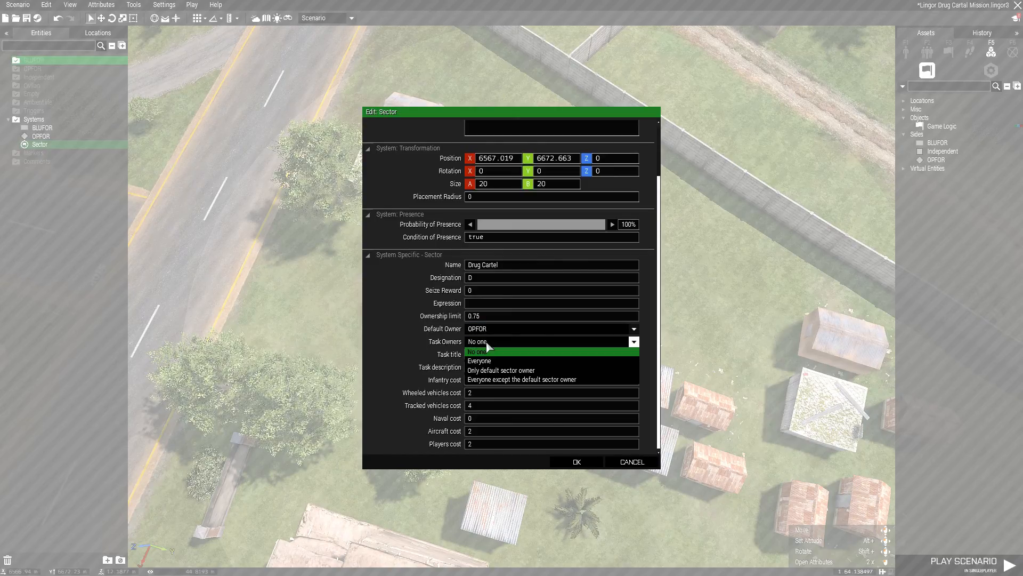
{"action": "left_click", "coordinate": [518, 380]}
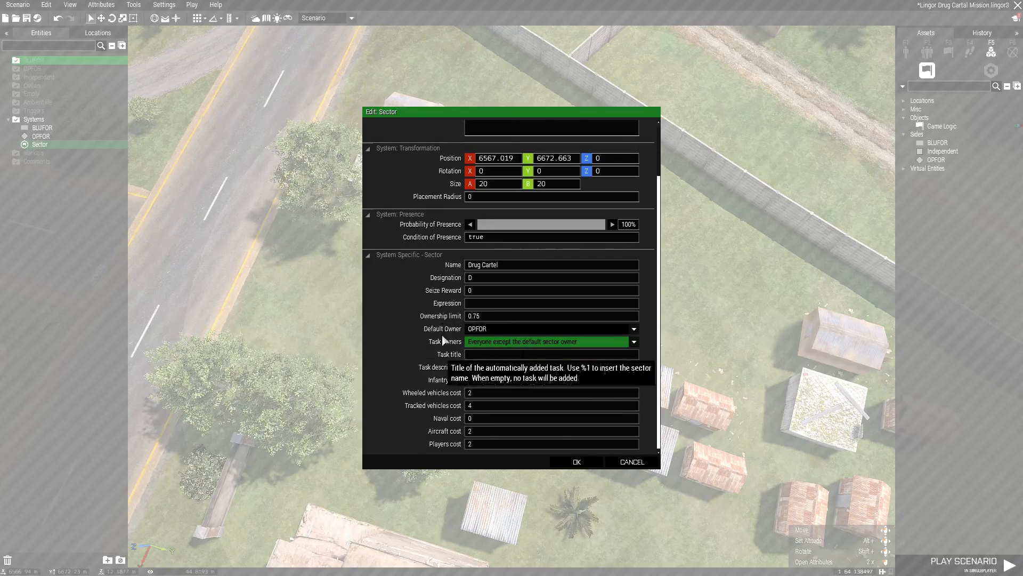
Step: Title the sector's automatic task "Captur OPFOR sector"
{"action": "left_click", "coordinate": [485, 354]}
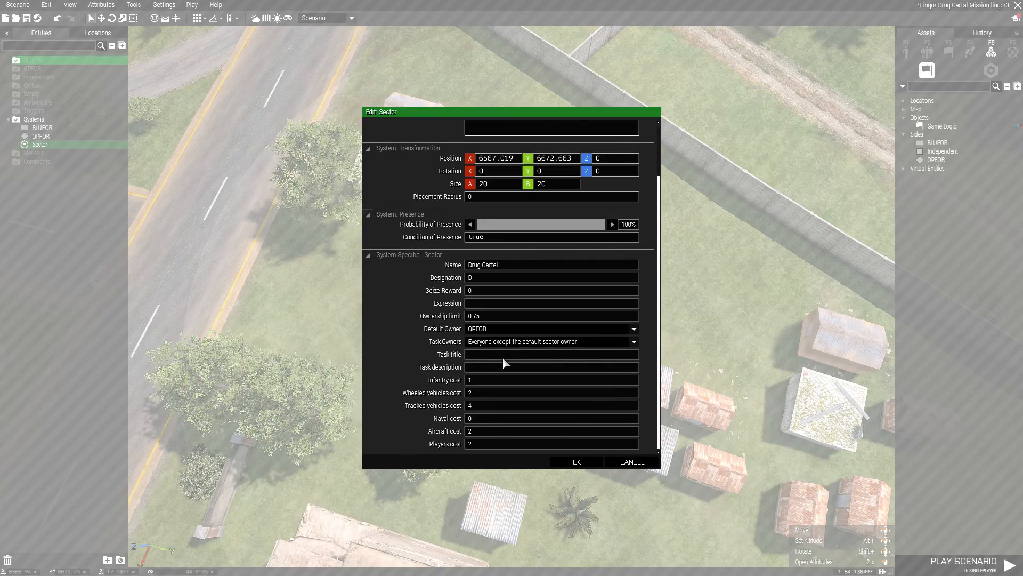
{"action": "type", "text": "C"}
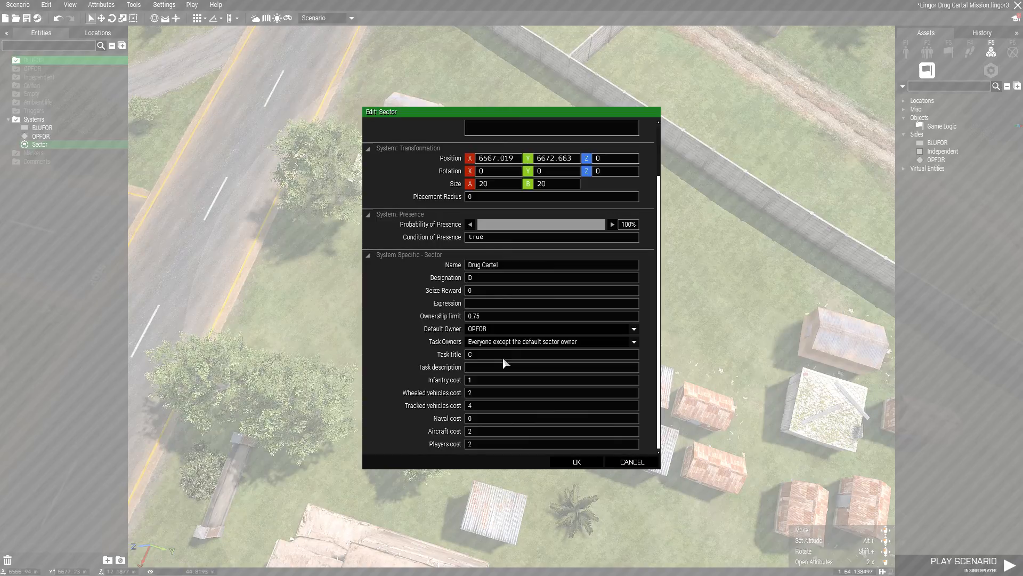
{"action": "type", "text": "aptu"}
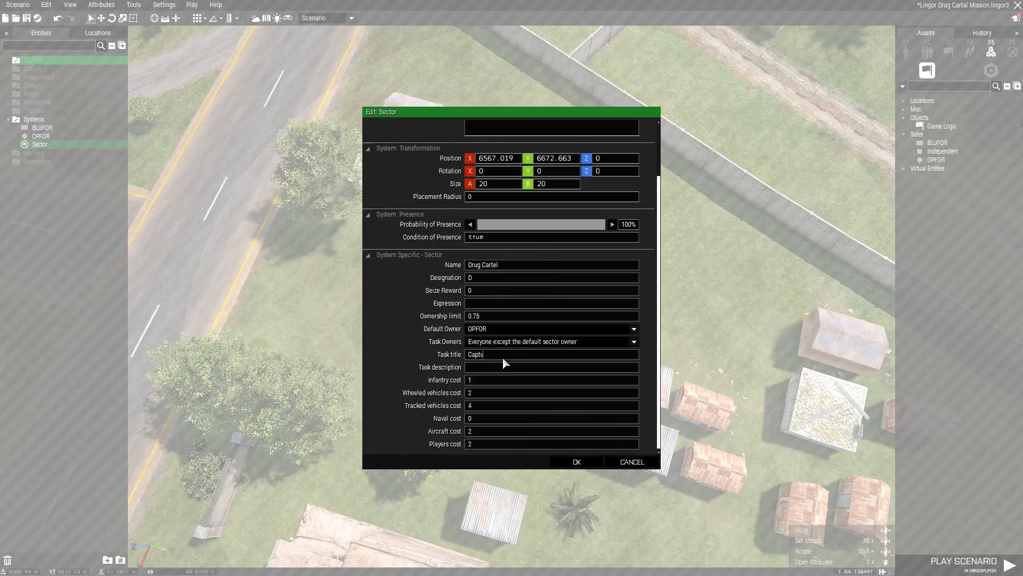
{"action": "type", "text": "r OpFOR"}
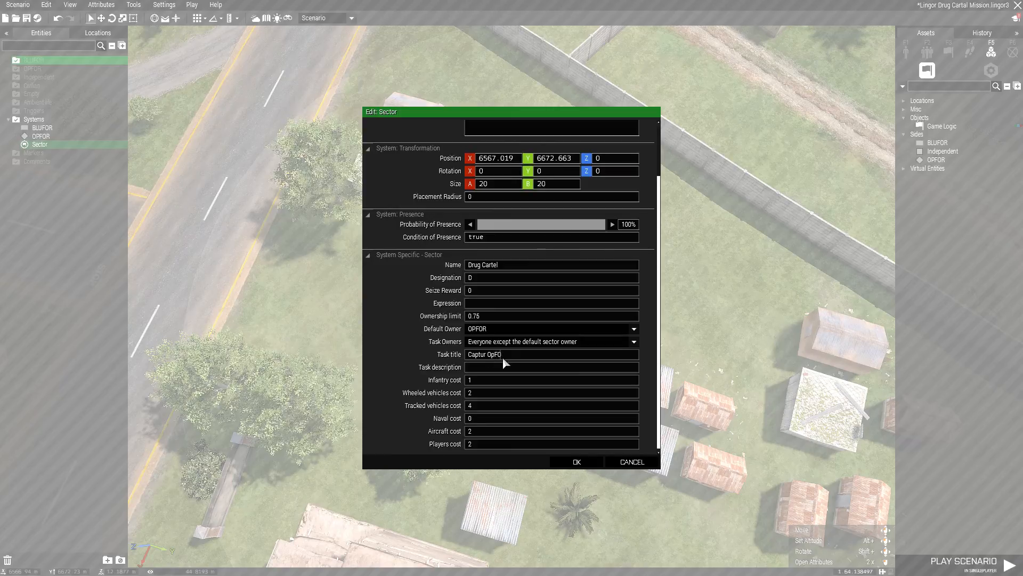
{"action": "key", "text": "BackSpace"}
{"action": "key", "text": "BackSpace"}
{"action": "key", "text": "BackSpace"}
{"action": "key", "text": "BackSpace"}
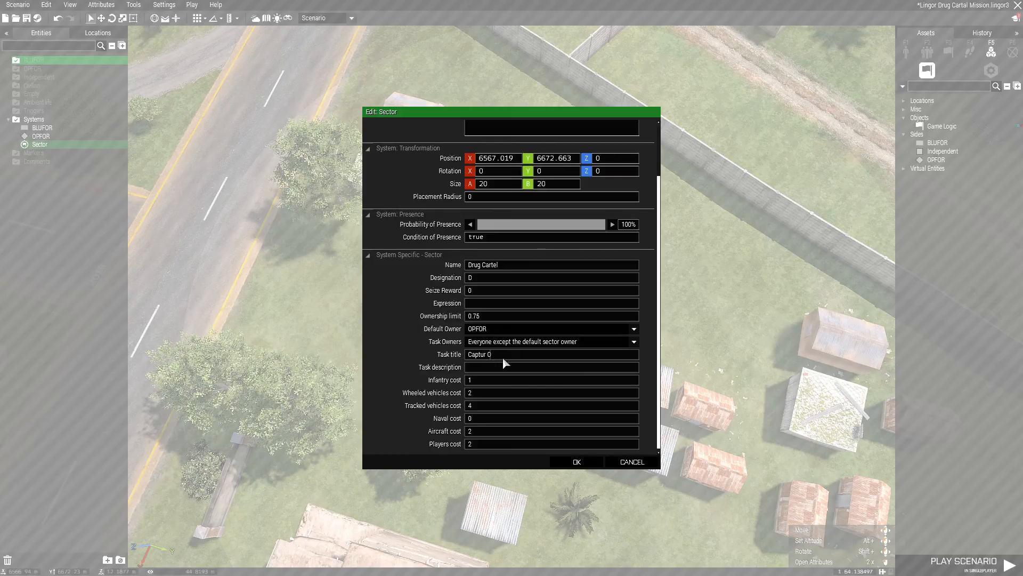
{"action": "type", "text": "P"}
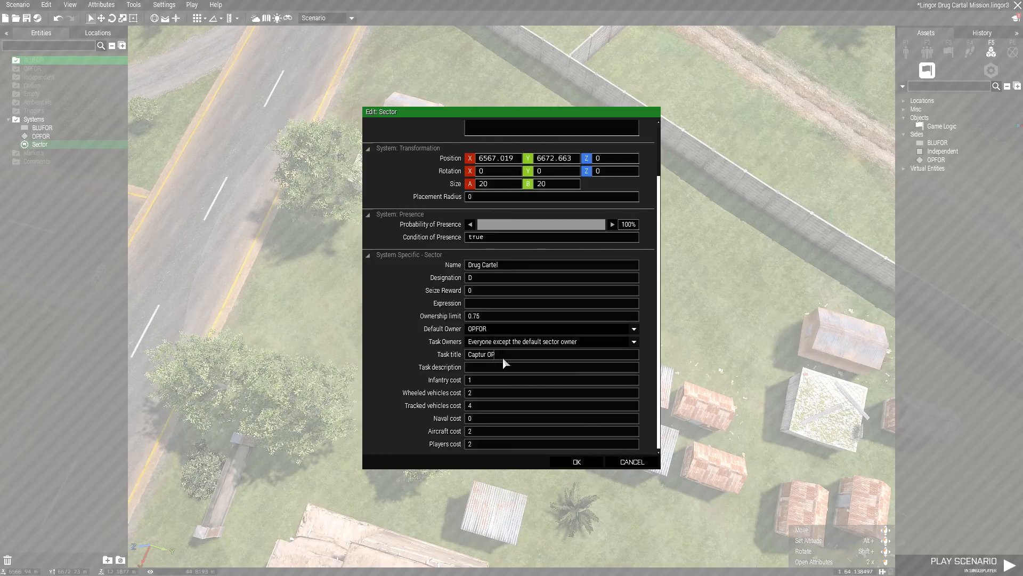
{"action": "type", "text": "FOR"}
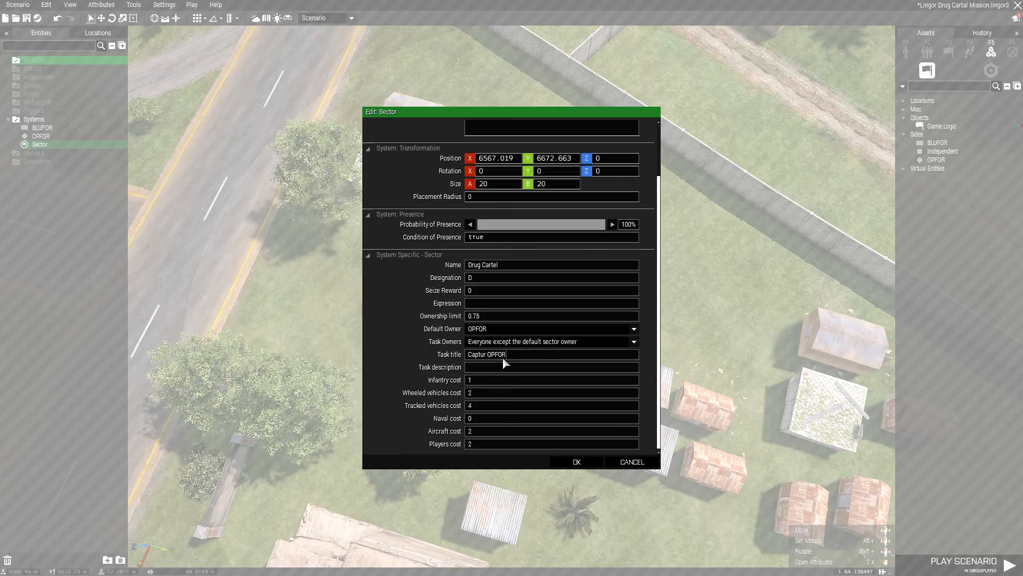
{"action": "type", "text": " sector"}
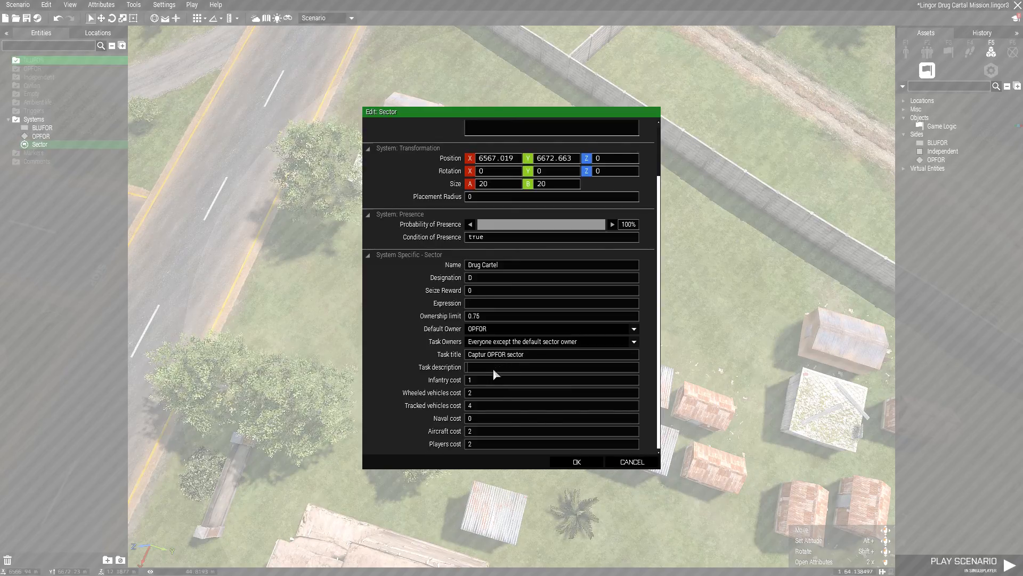
Step: Enter "Capture the drug cartel" as the sector's task description
{"action": "type", "text": "C"}
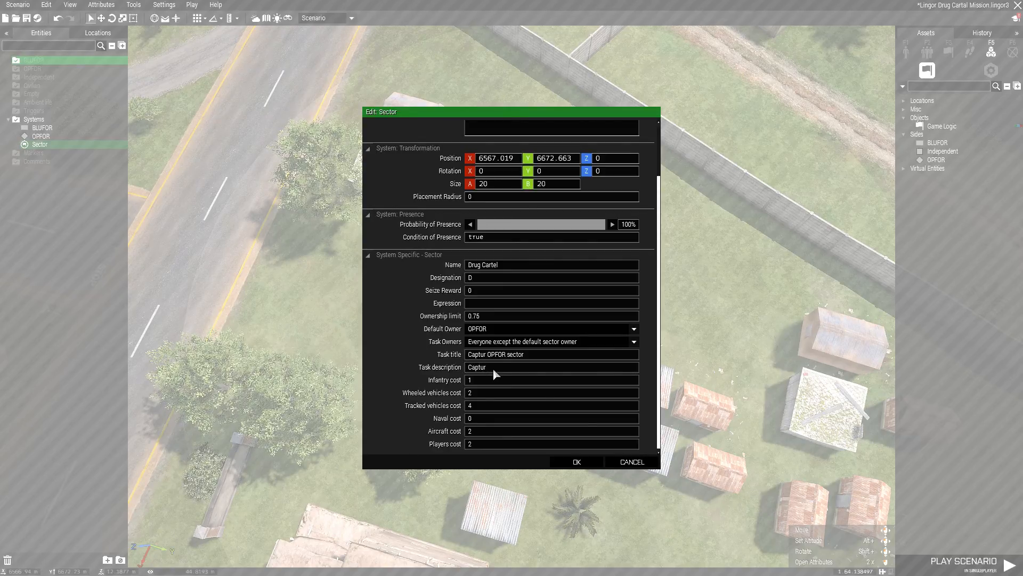
{"action": "type", "text": "apture the  dr"}
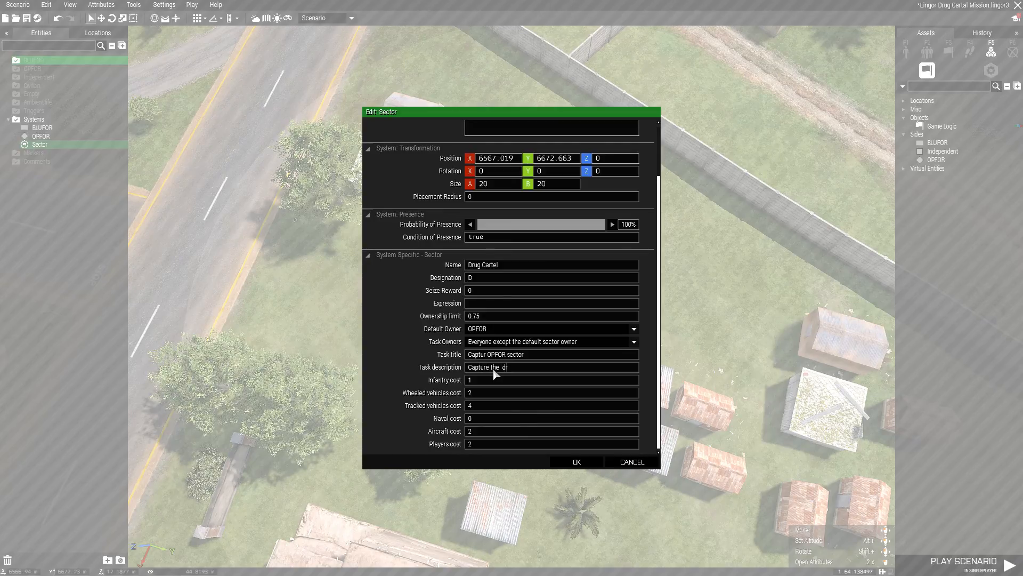
{"action": "key", "text": "BackSpace"}
{"action": "key", "text": "BackSpace"}
{"action": "key", "text": "BackSpace"}
{"action": "key", "text": "BackSpace"}
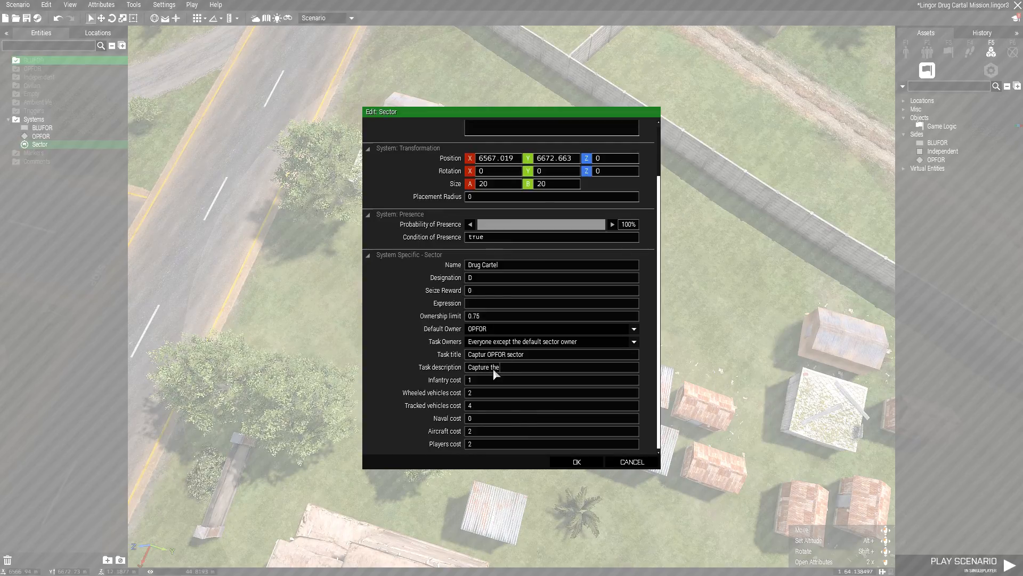
{"action": "type", "text": "dru"}
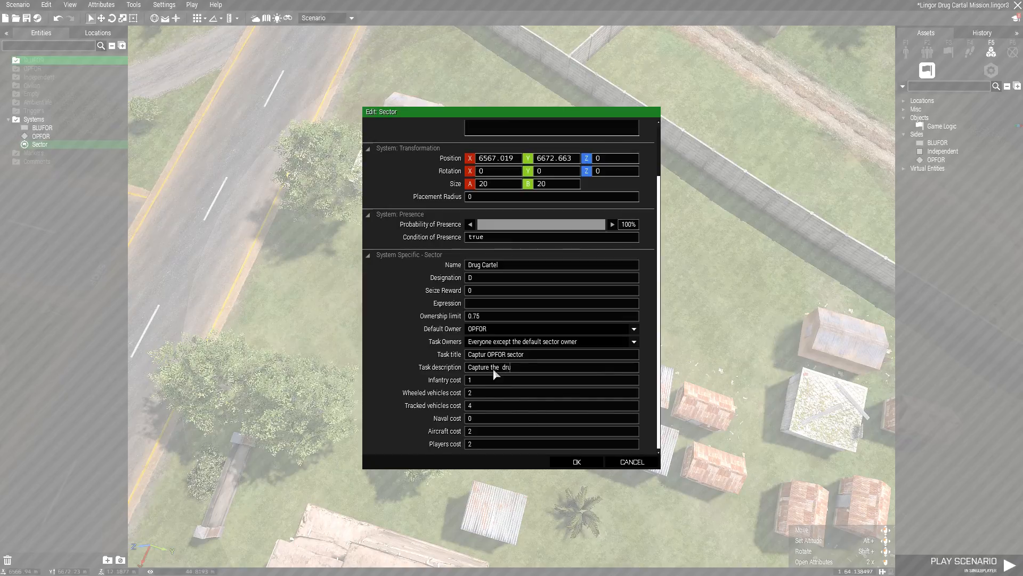
{"action": "type", "text": "g ca"}
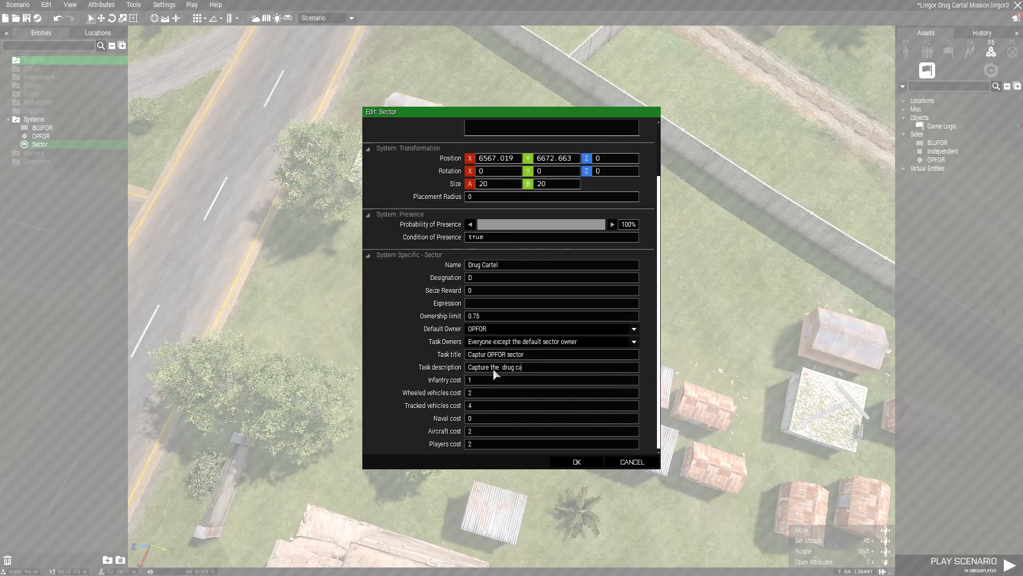
{"action": "type", "text": "rtel"}
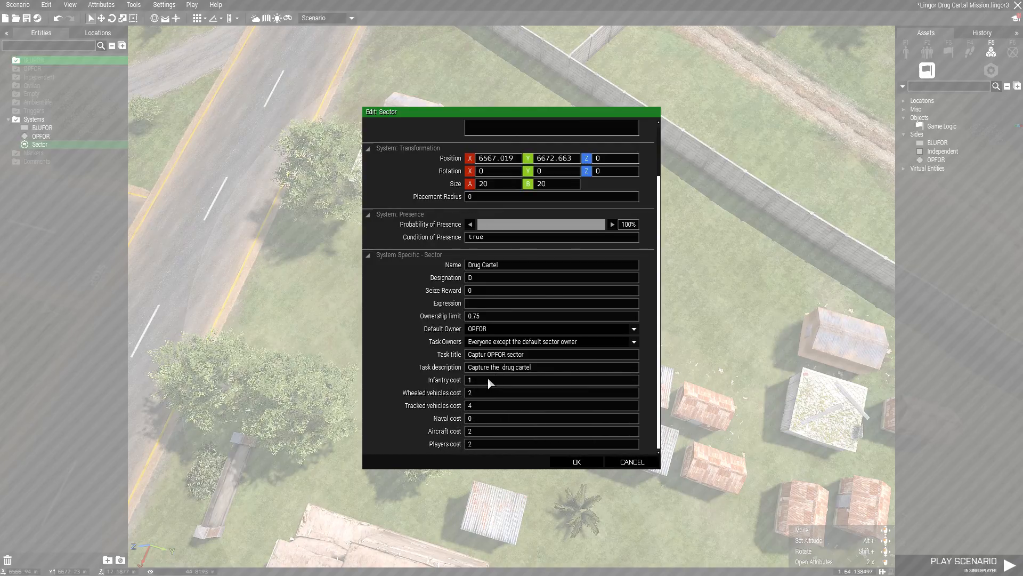
Step: Set the sector's infantry, wheeled, tracked, naval, aircraft and players costs all to 5, and accept the sector's attributes
{"action": "type", "text": "5"}
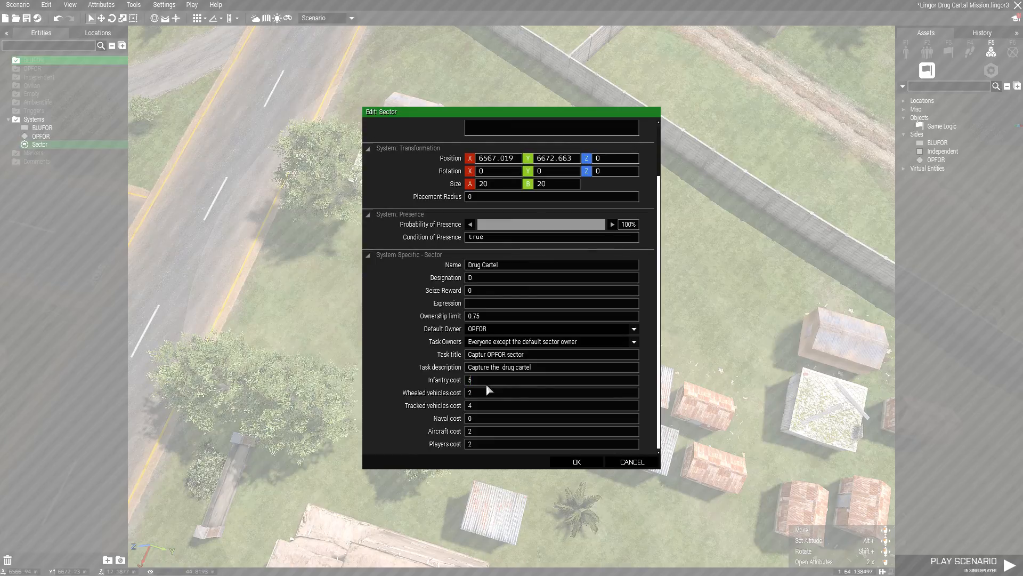
{"action": "key", "text": "Tab"}
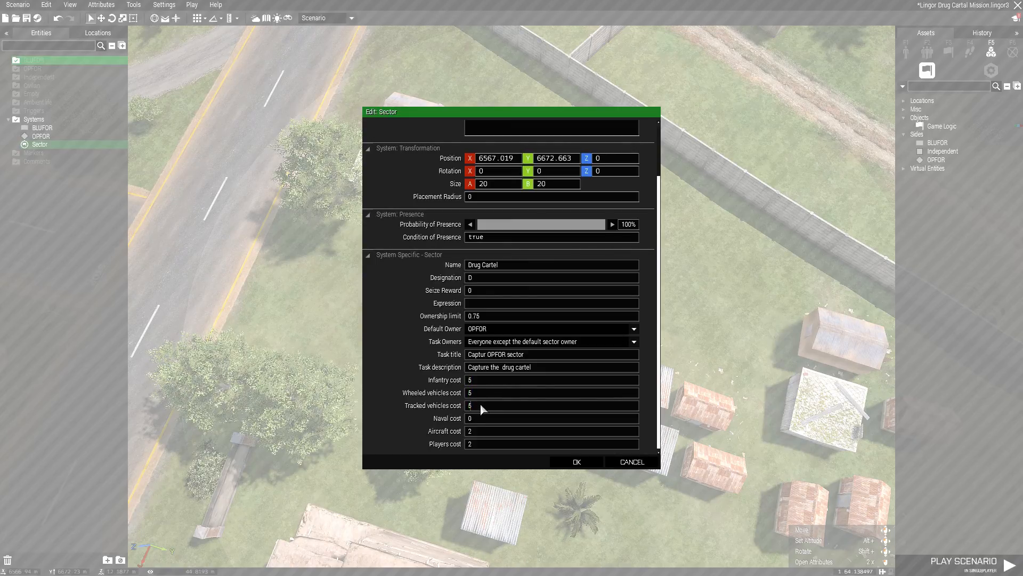
{"action": "key", "text": "Tab"}
{"action": "type", "text": "5"}
{"action": "key", "text": "Tab"}
{"action": "key", "text": "Tab"}
{"action": "type", "text": "5"}
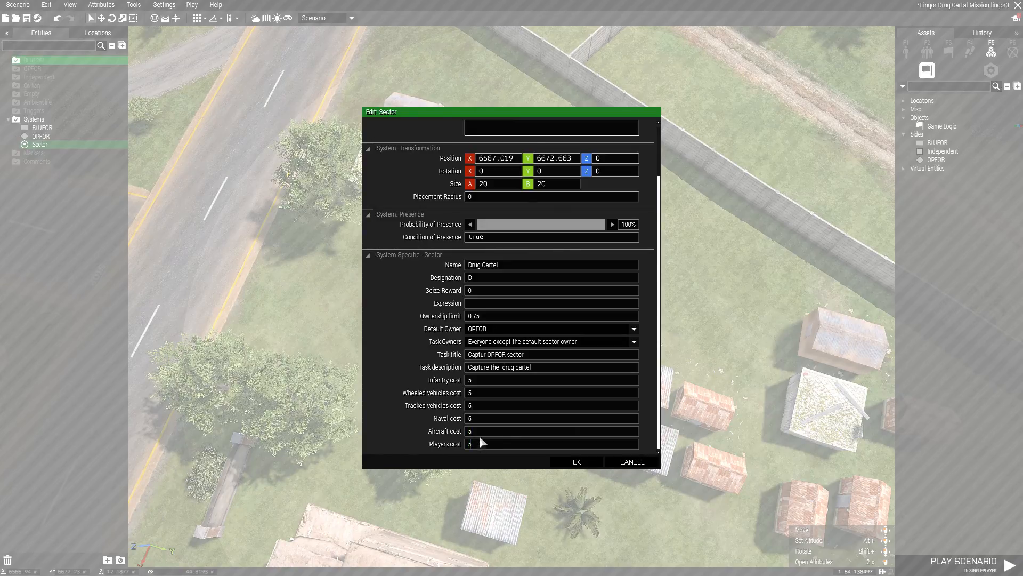
{"action": "scroll", "coordinate": [417, 352], "scroll_direction": "up", "scroll_amount": 3}
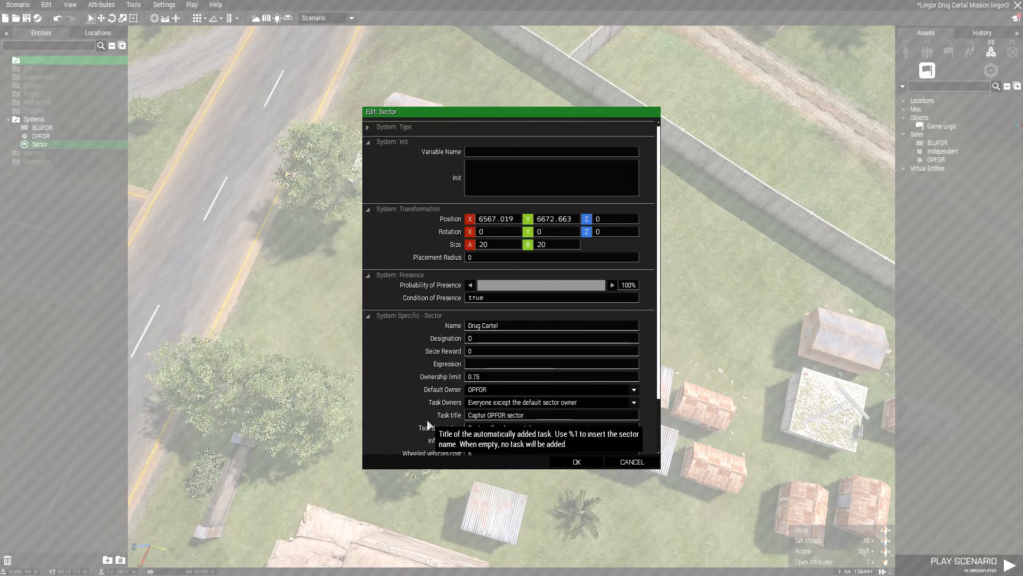
{"action": "left_click", "coordinate": [566, 461]}
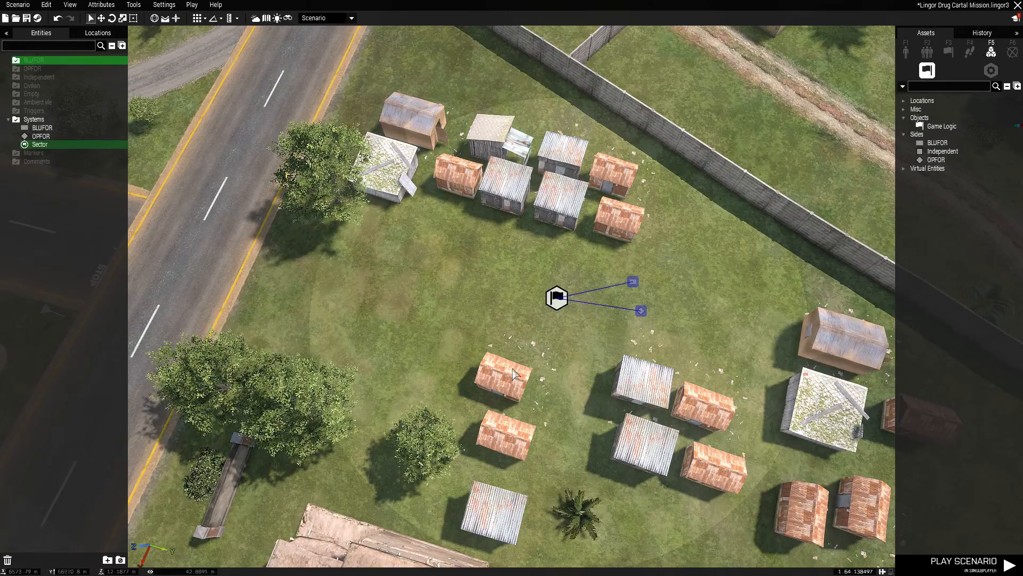
{"action": "scroll", "coordinate": [512, 371], "scroll_direction": "down", "scroll_amount": 3}
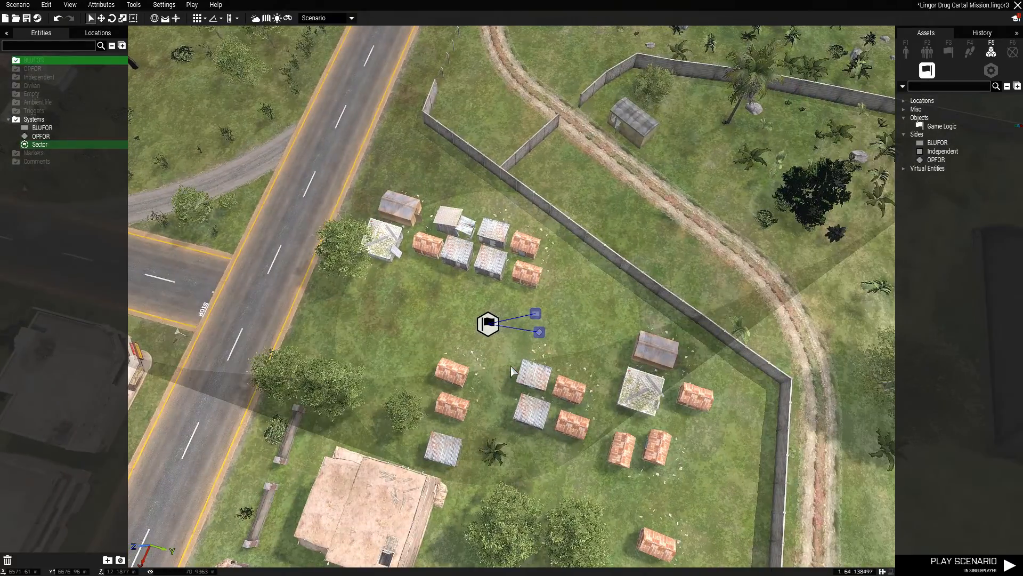
{"action": "scroll", "coordinate": [511, 372], "scroll_direction": "down", "scroll_amount": 1}
{"action": "key", "text": "a"}
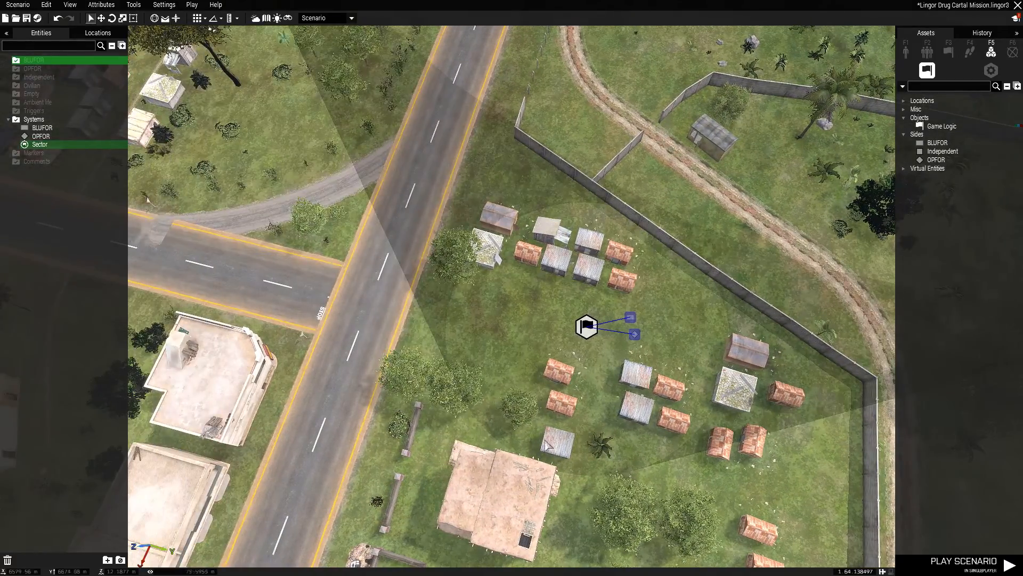
{"action": "key", "text": "d"}
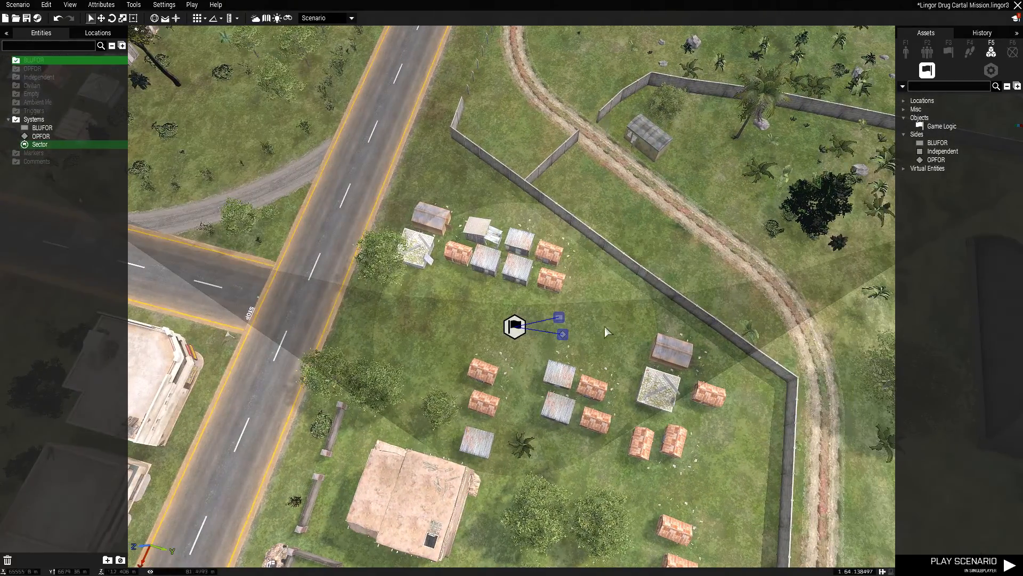
{"action": "key", "text": "w"}
{"action": "key", "text": "s"}
{"action": "key", "text": "s"}
{"action": "scroll", "coordinate": [491, 341], "scroll_direction": "up", "scroll_amount": 2}
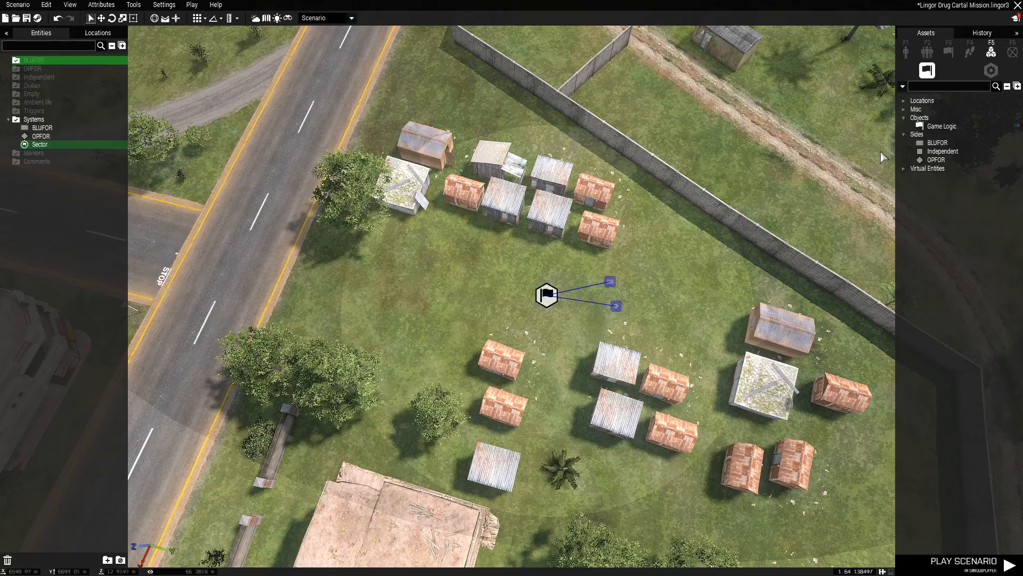
Step: Place a plain trigger on the Sector module between the huts
{"action": "left_click", "coordinate": [951, 49]}
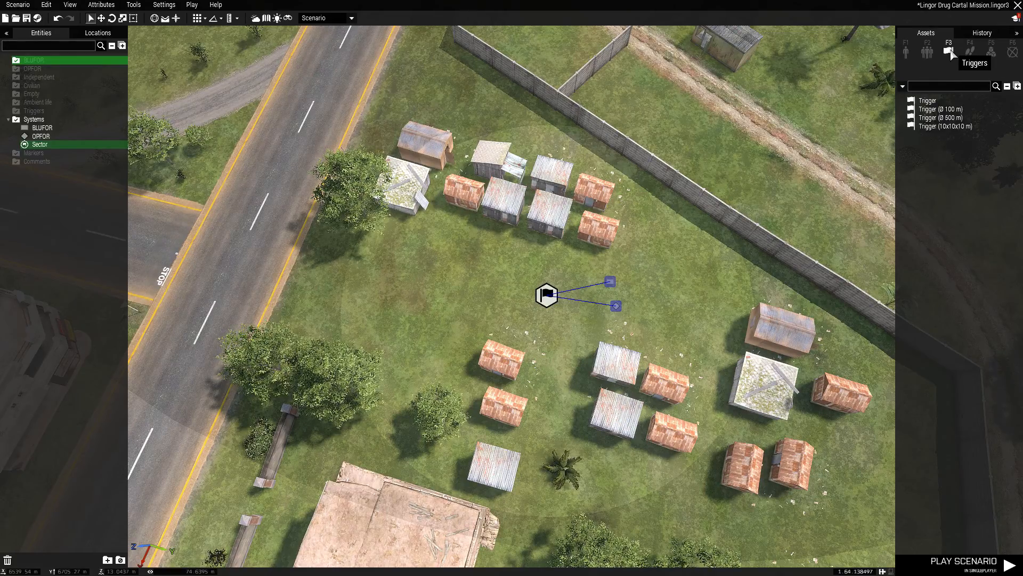
{"action": "left_click", "coordinate": [926, 103]}
{"action": "scroll", "coordinate": [545, 295], "scroll_direction": "up", "scroll_amount": 5}
{"action": "left_click", "coordinate": [546, 314]}
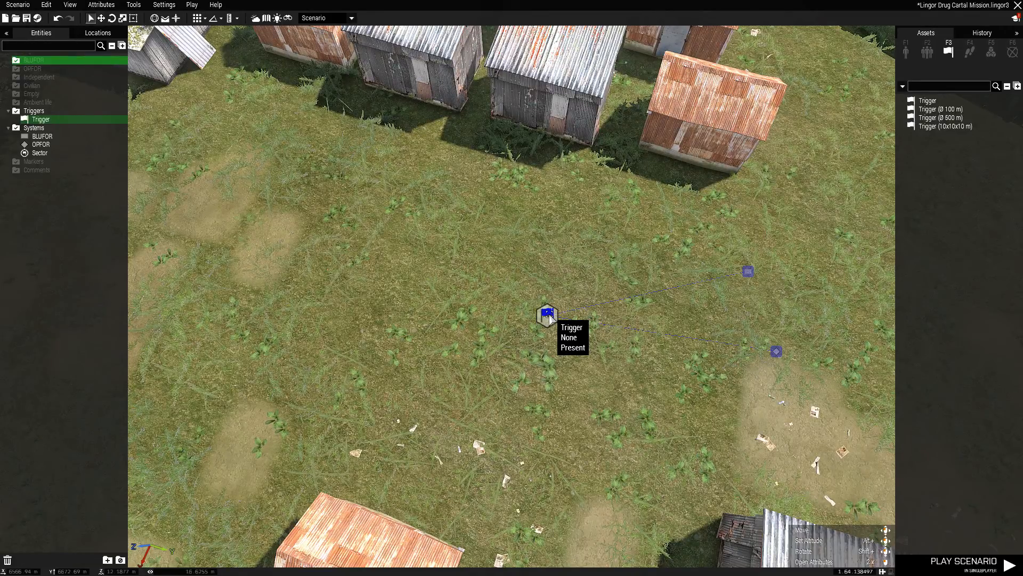
Step: Open the new trigger's attributes and set its size to 20 by 20
{"action": "double_click", "coordinate": [549, 315]}
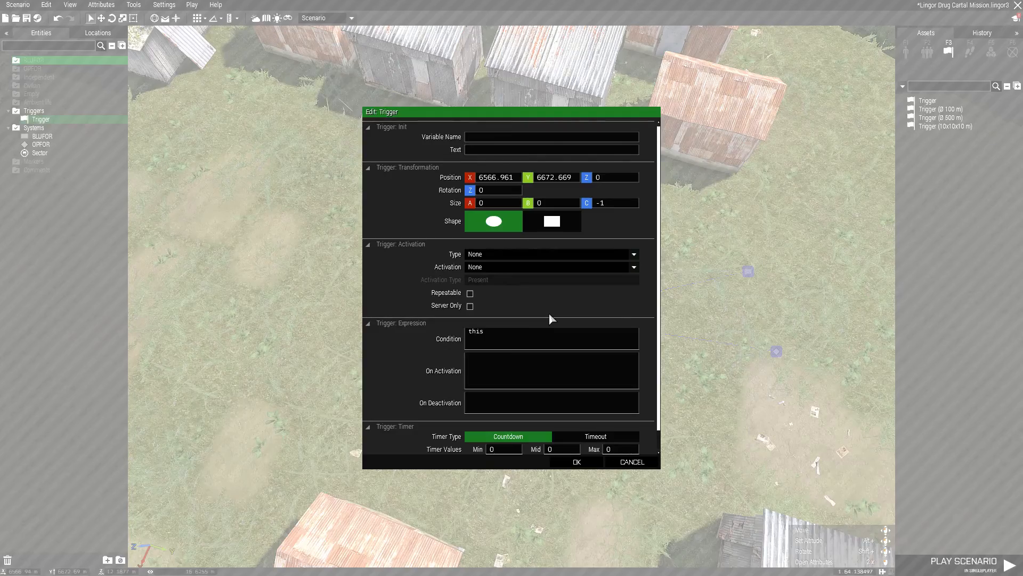
{"action": "double_click", "coordinate": [490, 205]}
{"action": "type", "text": "20"}
{"action": "double_click", "coordinate": [551, 204]}
Step: Make the trigger type Guarded by OPFOR, activated by BLUFOR with activation type Present
{"action": "left_click", "coordinate": [481, 255]}
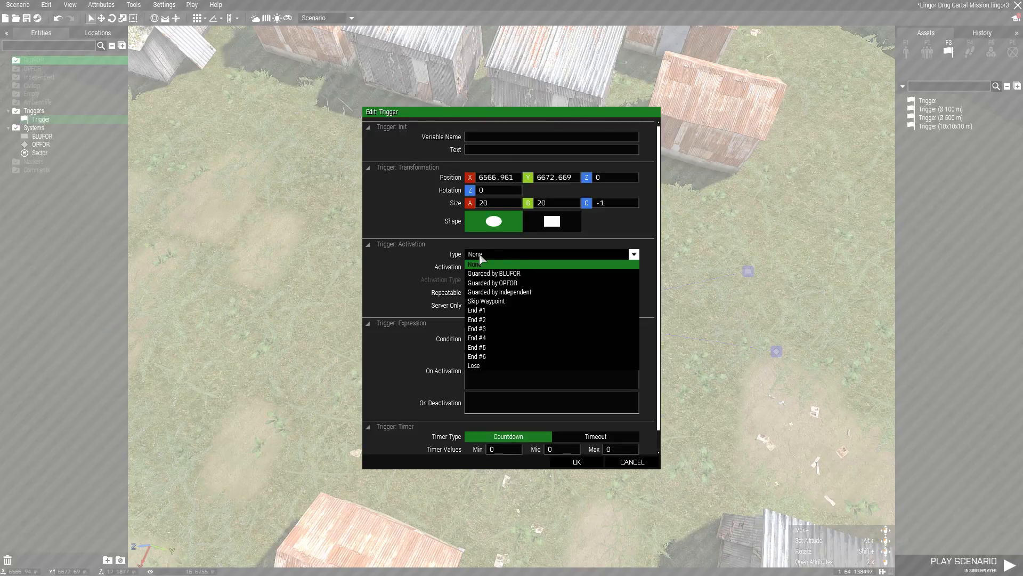
{"action": "left_click", "coordinate": [506, 283]}
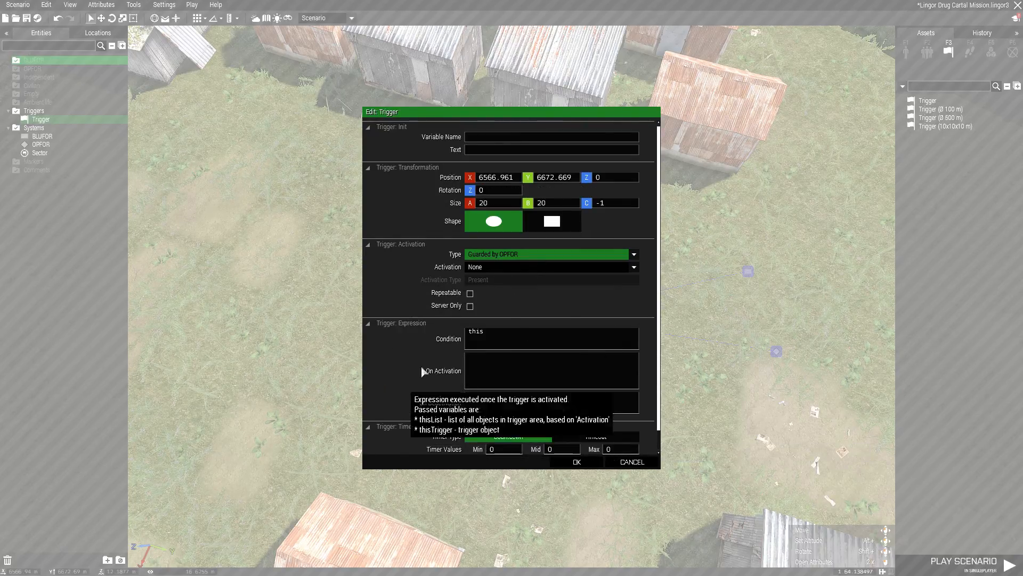
{"action": "left_click", "coordinate": [480, 269]}
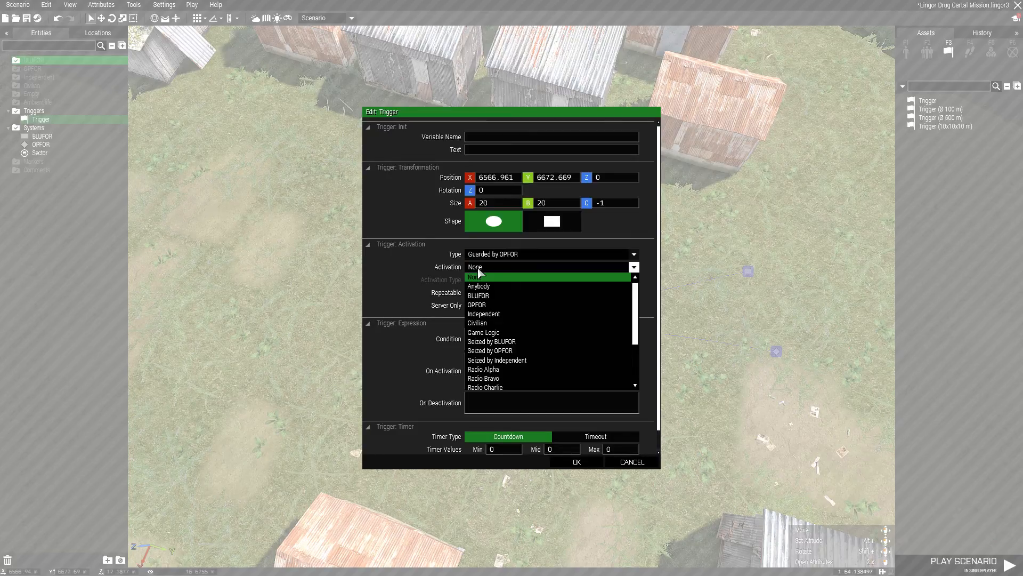
{"action": "left_click", "coordinate": [485, 296]}
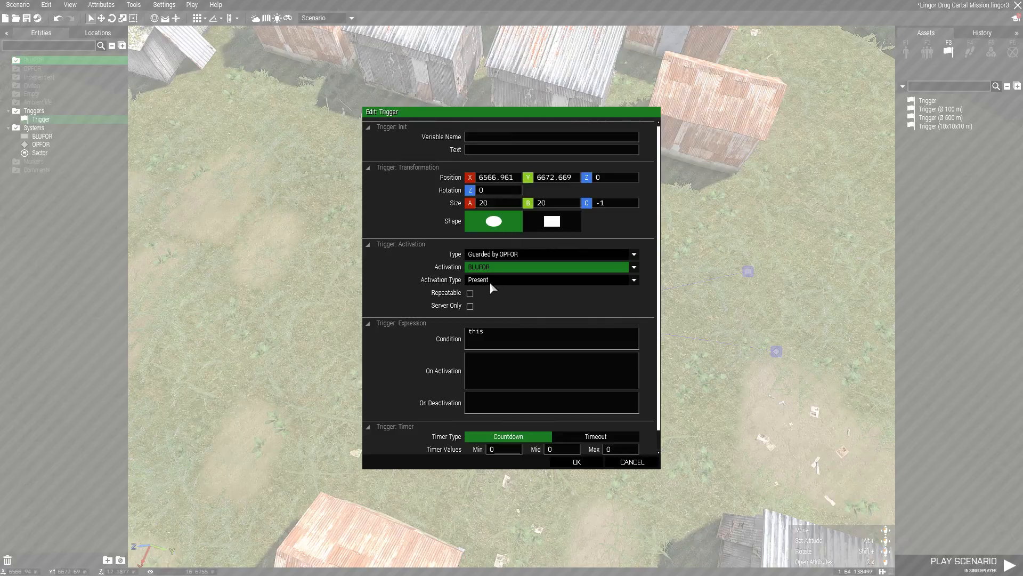
{"action": "left_click", "coordinate": [490, 282]}
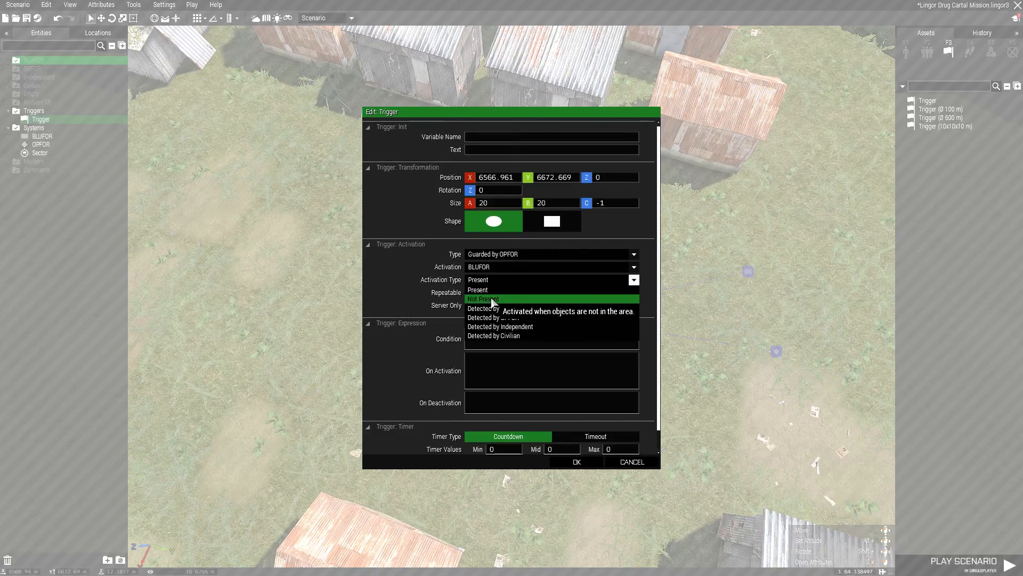
{"action": "left_click", "coordinate": [495, 286]}
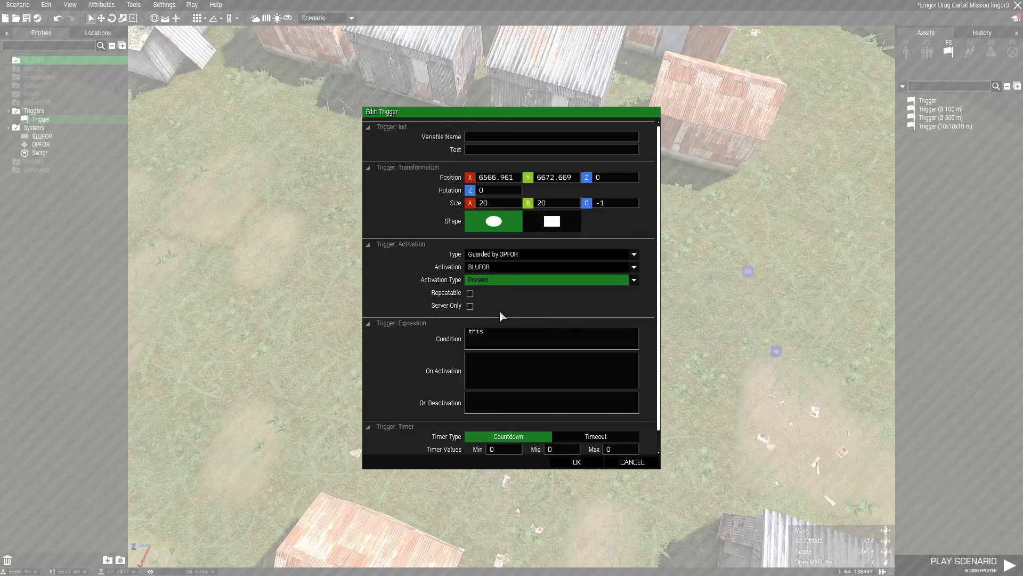
Step: Review the trigger's expression, timer and effects settings, then accept its attributes
{"action": "scroll", "coordinate": [408, 336], "scroll_direction": "down", "scroll_amount": 1}
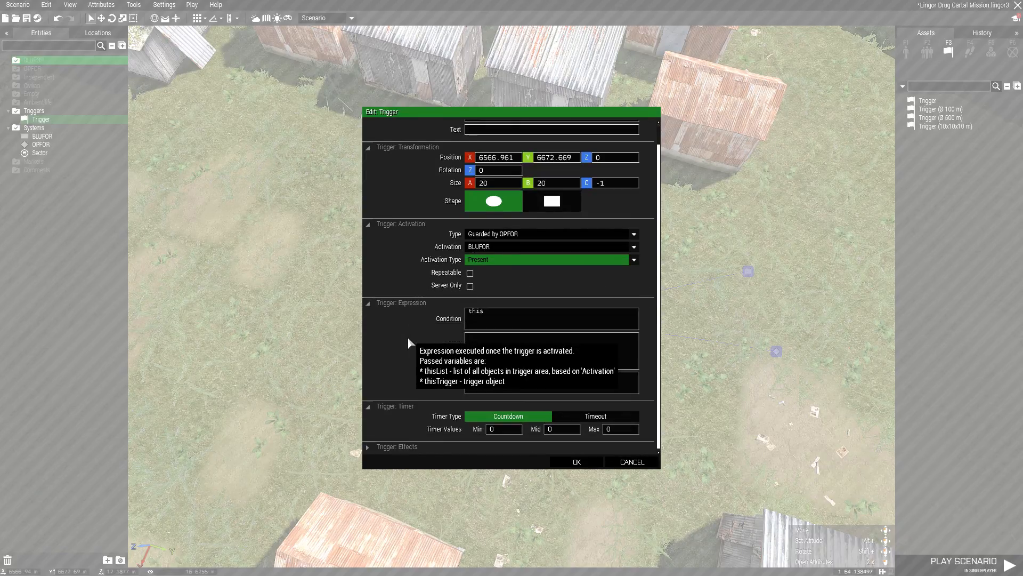
{"action": "scroll", "coordinate": [408, 343], "scroll_direction": "up", "scroll_amount": 1}
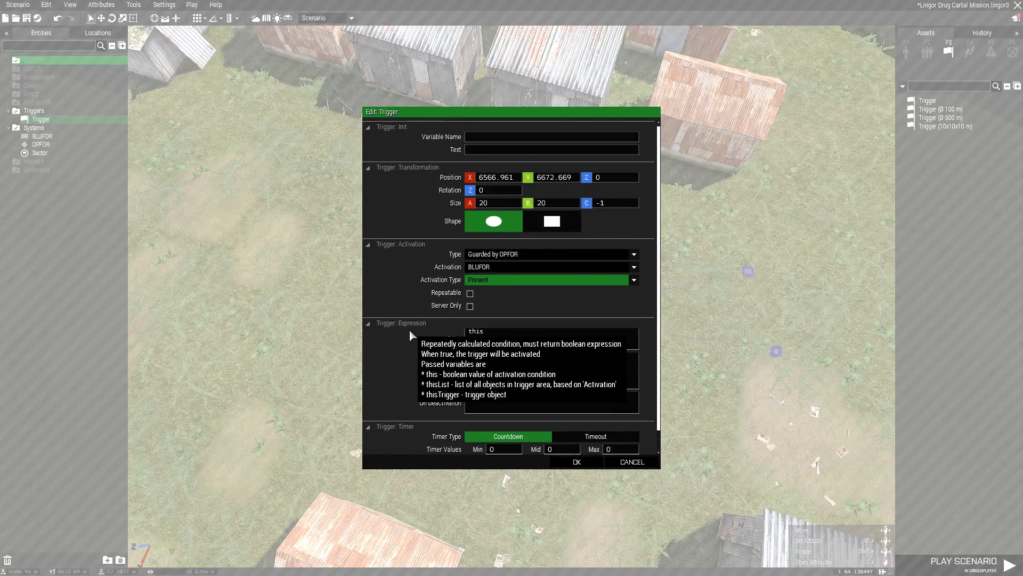
{"action": "scroll", "coordinate": [410, 328], "scroll_direction": "down", "scroll_amount": 1}
{"action": "left_click", "coordinate": [368, 448]}
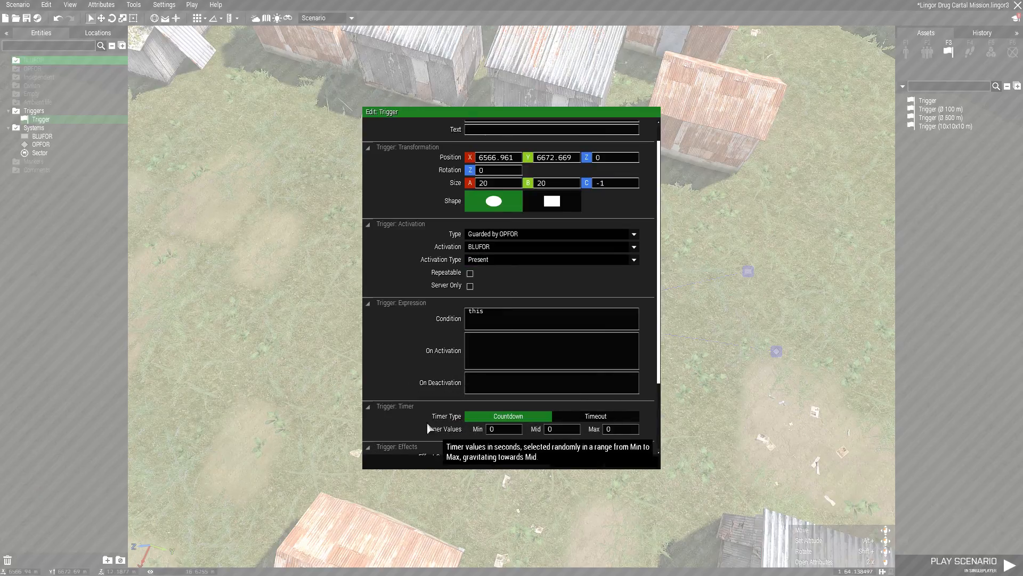
{"action": "scroll", "coordinate": [436, 421], "scroll_direction": "down", "scroll_amount": 4}
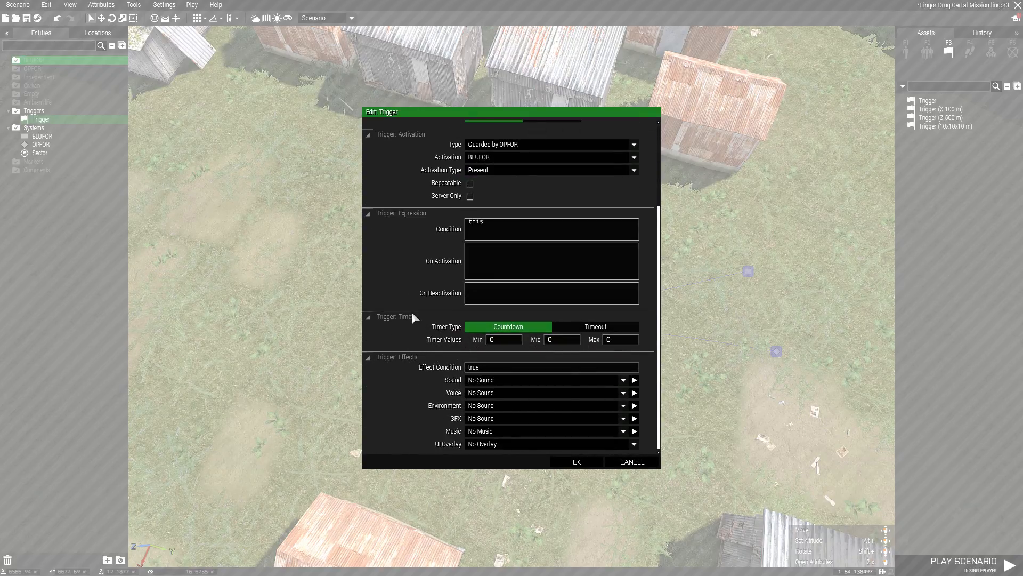
{"action": "left_click", "coordinate": [368, 359]}
{"action": "scroll", "coordinate": [396, 337], "scroll_direction": "up", "scroll_amount": 1}
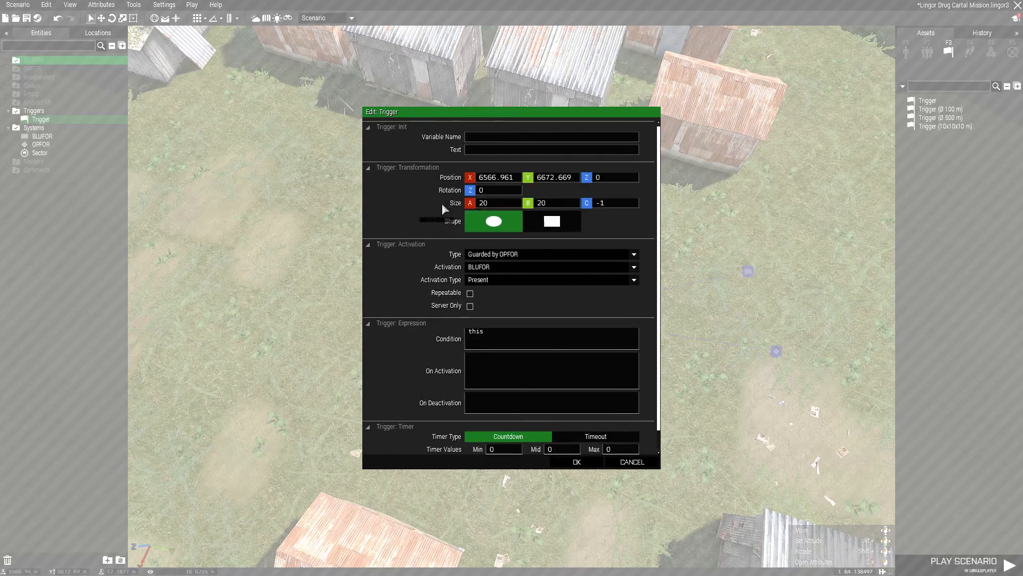
{"action": "left_click", "coordinate": [577, 462]}
Step: Examine the sector and trigger area around the huts, both from above and on the 2D map
{"action": "scroll", "coordinate": [542, 347], "scroll_direction": "down", "scroll_amount": 5}
{"action": "scroll", "coordinate": [542, 352], "scroll_direction": "down", "scroll_amount": 4}
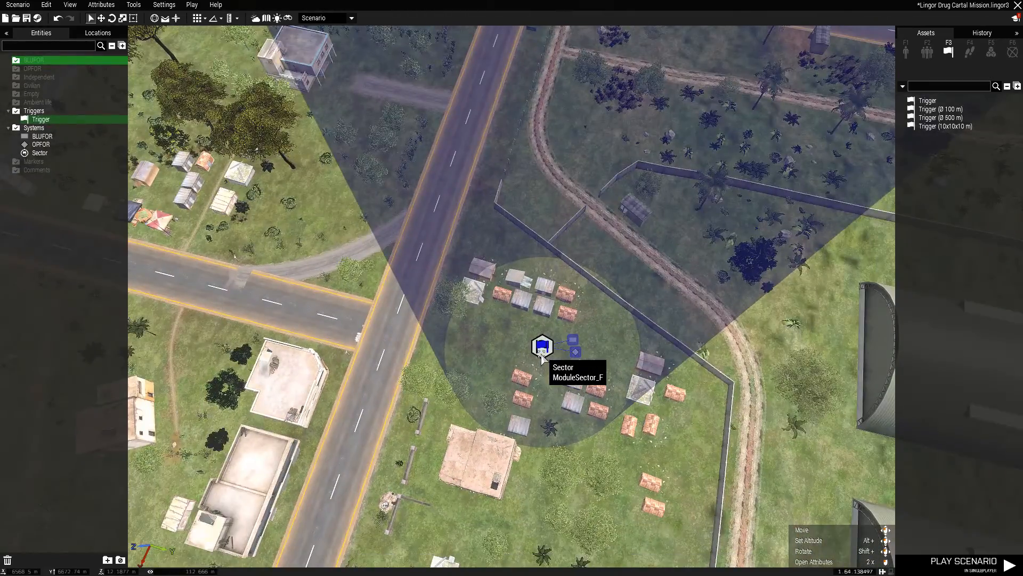
{"action": "key", "text": "m"}
{"action": "scroll", "coordinate": [501, 256], "scroll_direction": "up", "scroll_amount": 6}
{"action": "scroll", "coordinate": [501, 255], "scroll_direction": "up", "scroll_amount": 5}
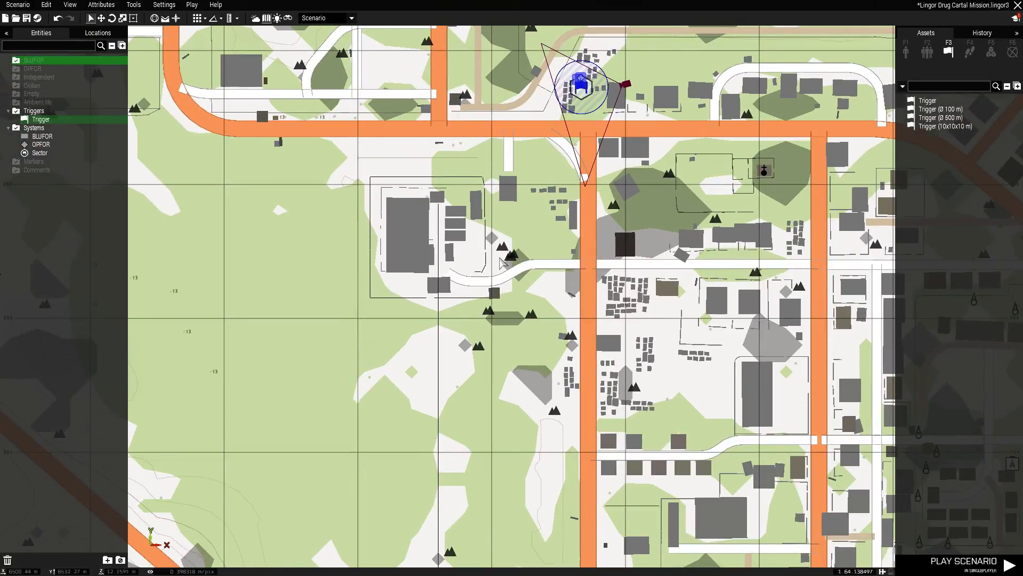
{"action": "scroll", "coordinate": [491, 283], "scroll_direction": "up", "scroll_amount": 4}
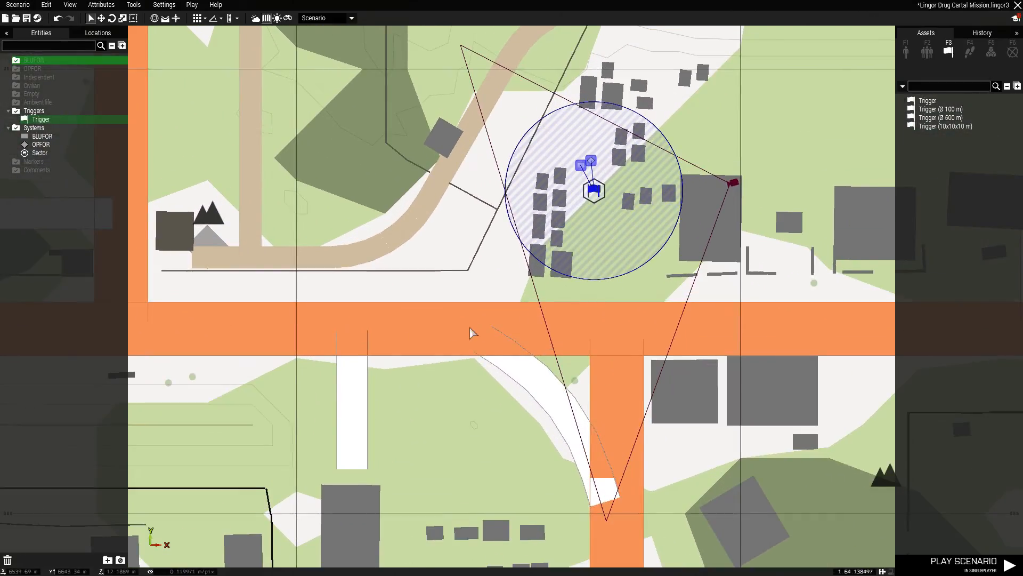
{"action": "key", "text": "m"}
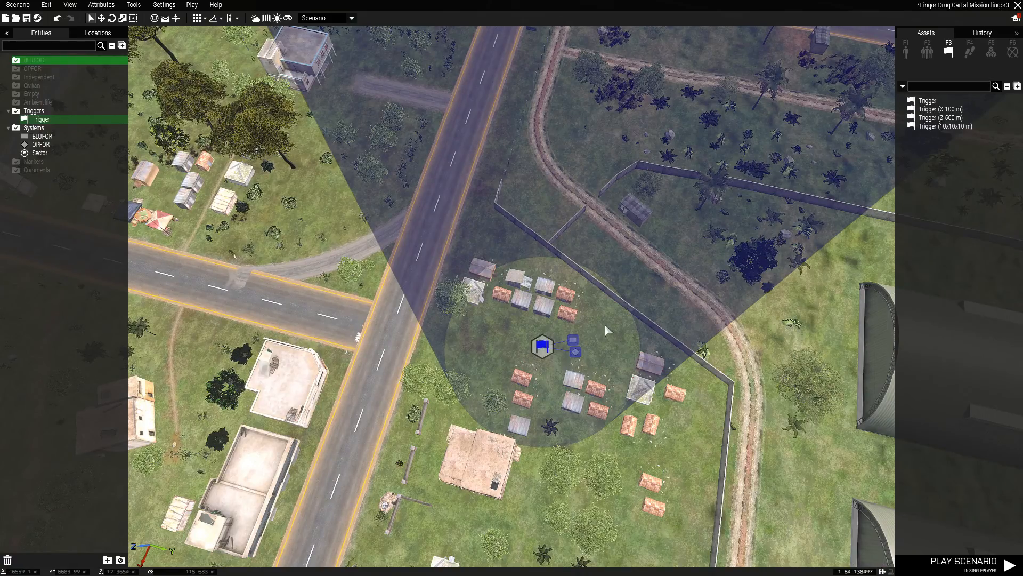
{"action": "scroll", "coordinate": [564, 347], "scroll_direction": "up", "scroll_amount": 3}
{"action": "scroll", "coordinate": [563, 347], "scroll_direction": "up", "scroll_amount": 3}
{"action": "key", "text": "a"}
{"action": "key", "text": "s"}
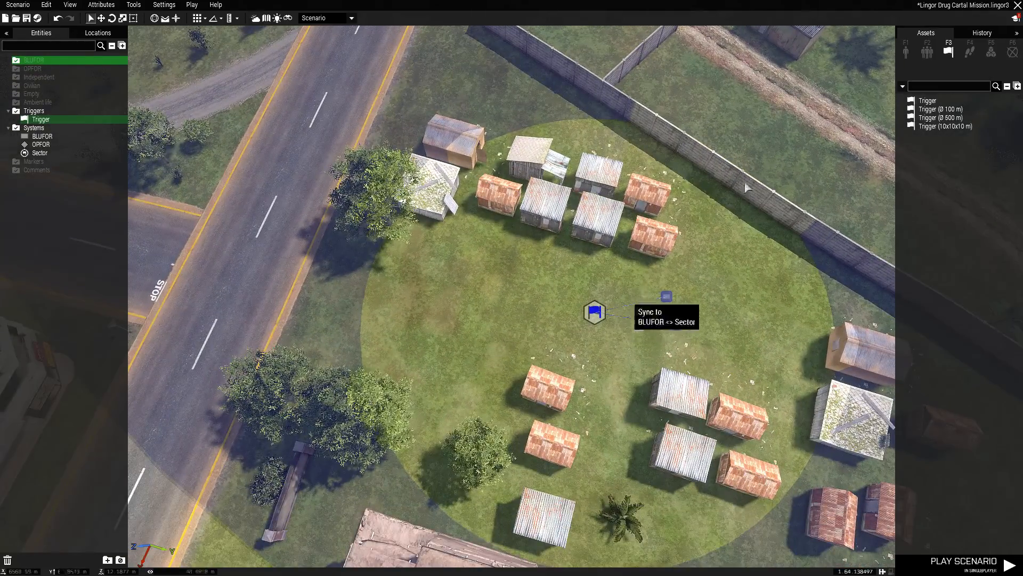
Step: Place a four-man OPFOR group from CSAT Guard Infantry at the Sector module between the huts
{"action": "left_click", "coordinate": [927, 53]}
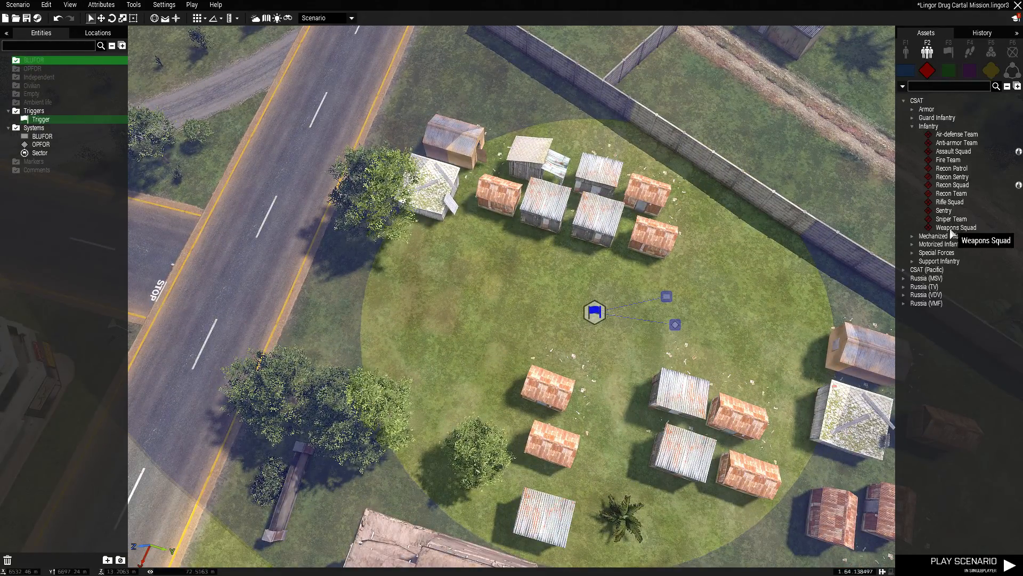
{"action": "scroll", "coordinate": [618, 291], "scroll_direction": "up", "scroll_amount": 4}
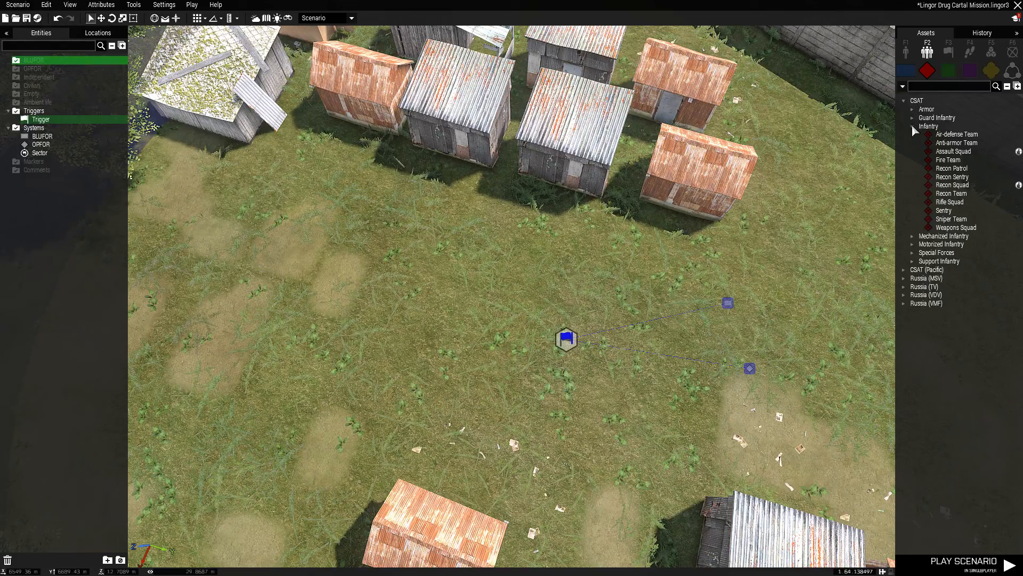
{"action": "left_click", "coordinate": [912, 127]}
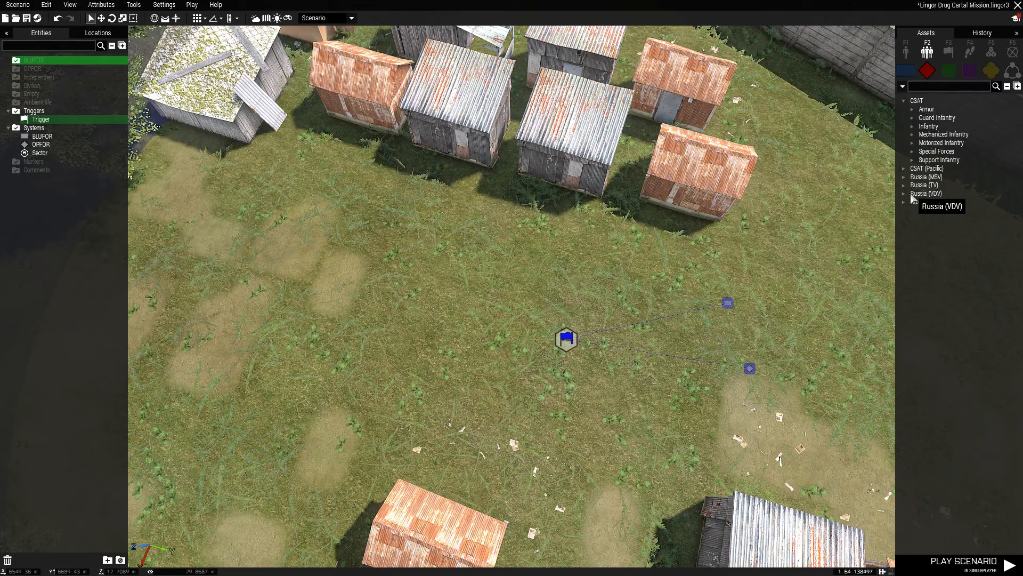
{"action": "left_click", "coordinate": [905, 176]}
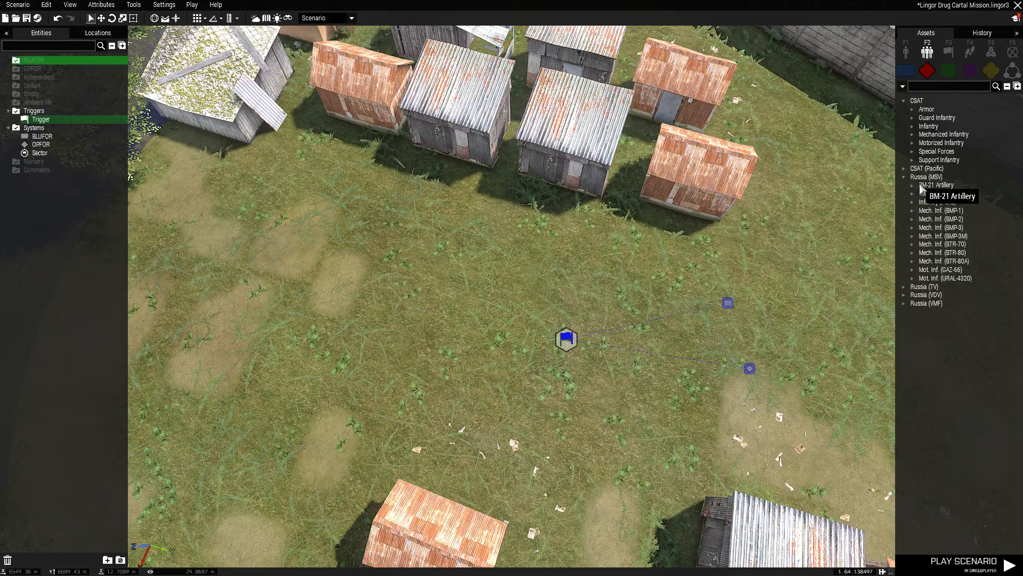
{"action": "left_click", "coordinate": [905, 177]}
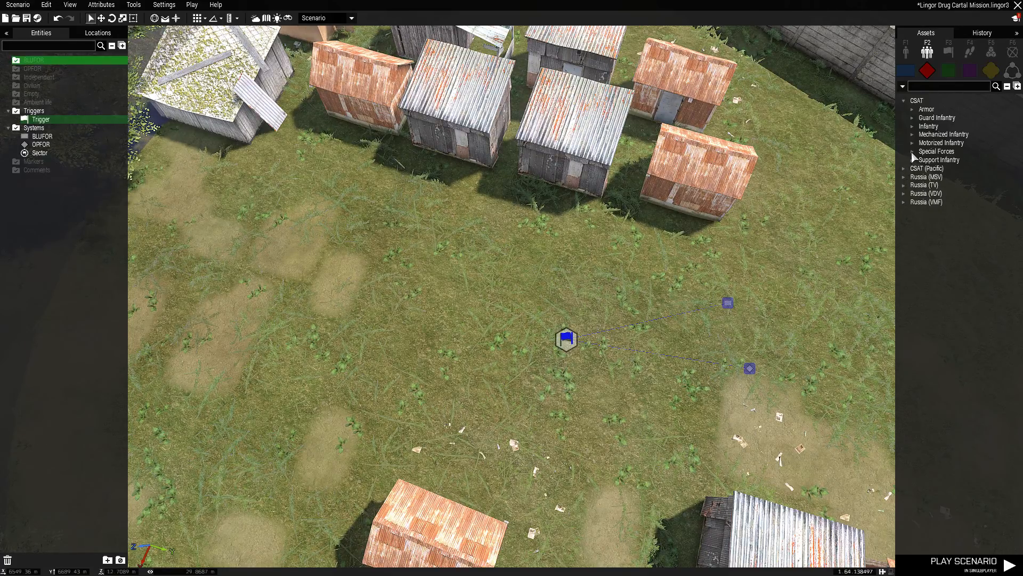
{"action": "left_click", "coordinate": [913, 119]}
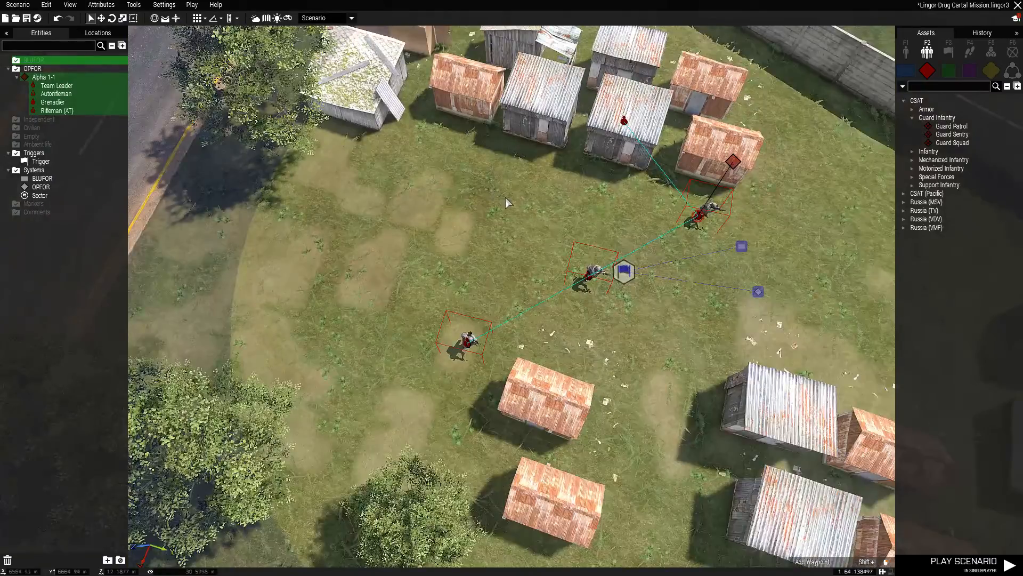
Step: Reposition the four guard soldiers into a tight cluster in the open ground beside the Sector module
{"action": "key", "text": "w"}
{"action": "key", "text": "d"}
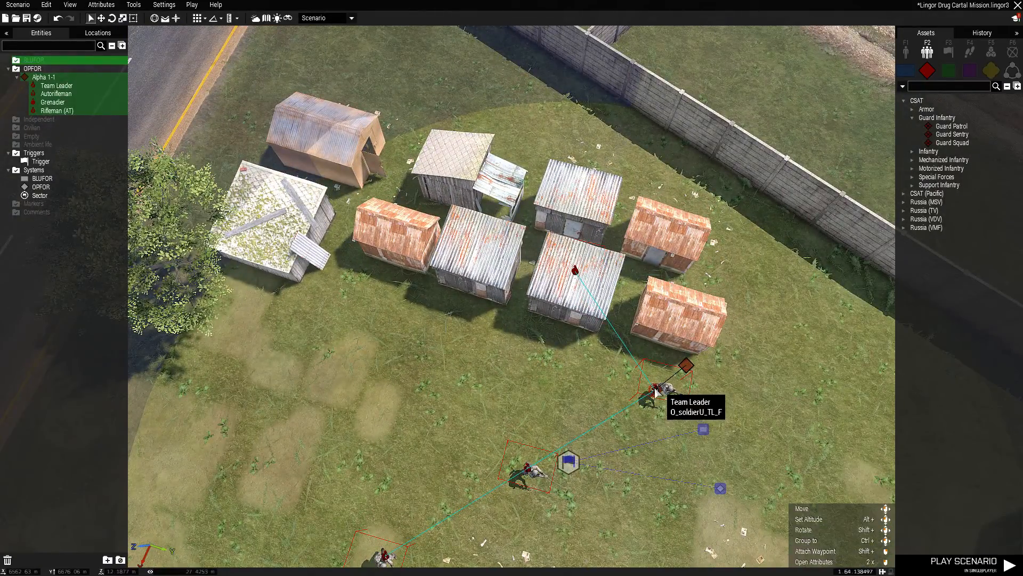
{"action": "left_click_drag", "start_coordinate": [657, 390], "coordinate": [584, 435]}
{"action": "left_click", "coordinate": [510, 417]}
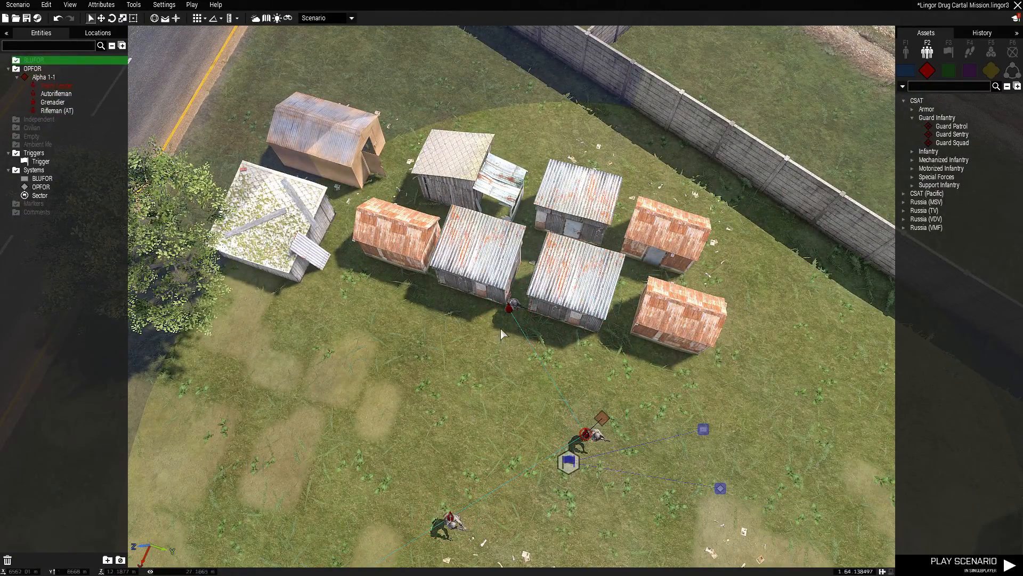
{"action": "left_click_drag", "start_coordinate": [510, 308], "coordinate": [501, 373]}
{"action": "left_click_drag", "start_coordinate": [450, 517], "coordinate": [488, 464]}
{"action": "key", "text": "s"}
{"action": "left_click_drag", "start_coordinate": [325, 385], "coordinate": [455, 226]}
Step: Open the guard group's attributes and set its speed mode to Limited and combat mode to Forced Hold Fire
{"action": "left_click", "coordinate": [53, 78]}
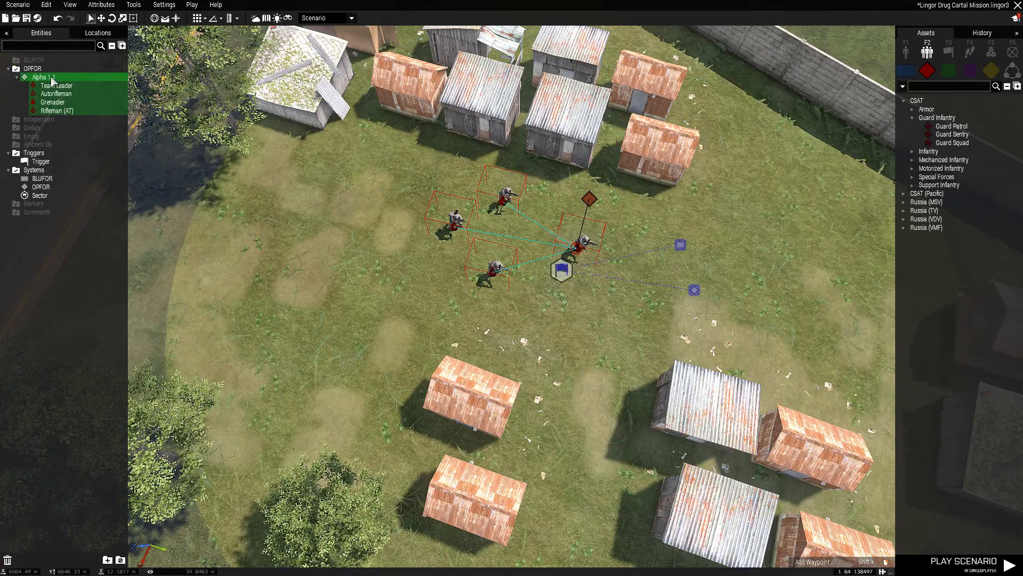
{"action": "right_click", "coordinate": [53, 78]}
{"action": "left_click", "coordinate": [84, 229]}
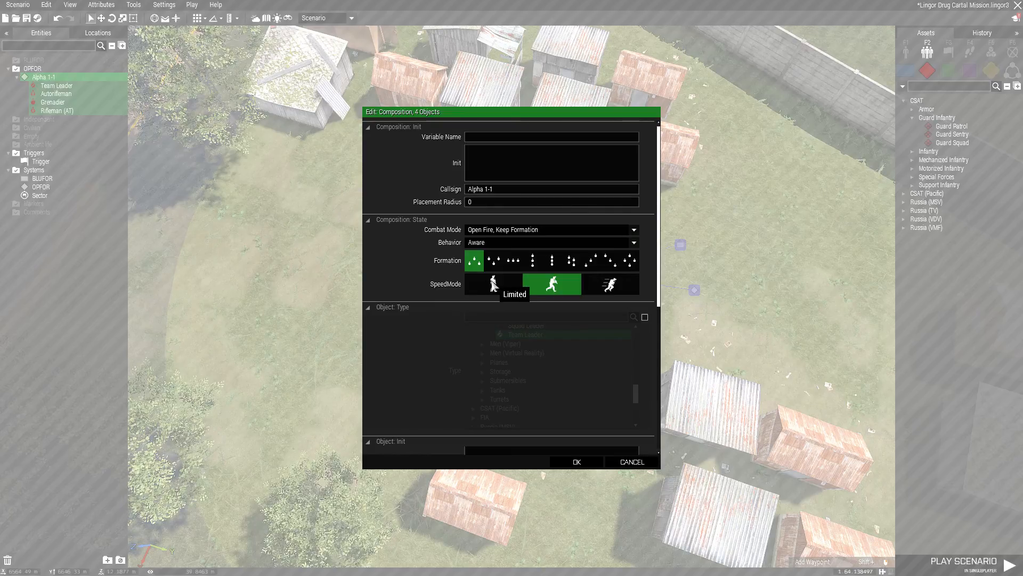
{"action": "left_click", "coordinate": [493, 284]}
{"action": "left_click", "coordinate": [494, 233]}
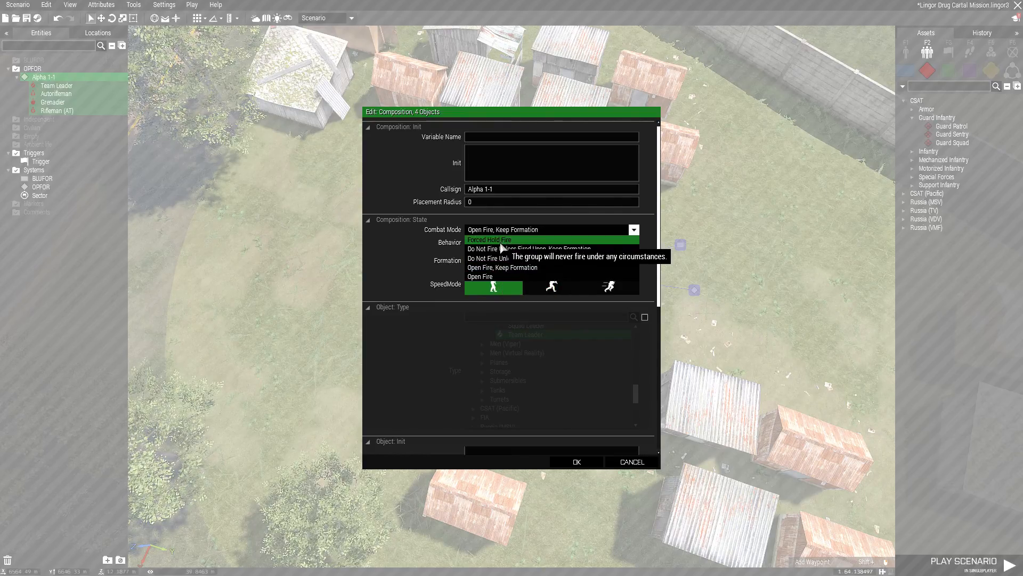
{"action": "left_click", "coordinate": [503, 243]}
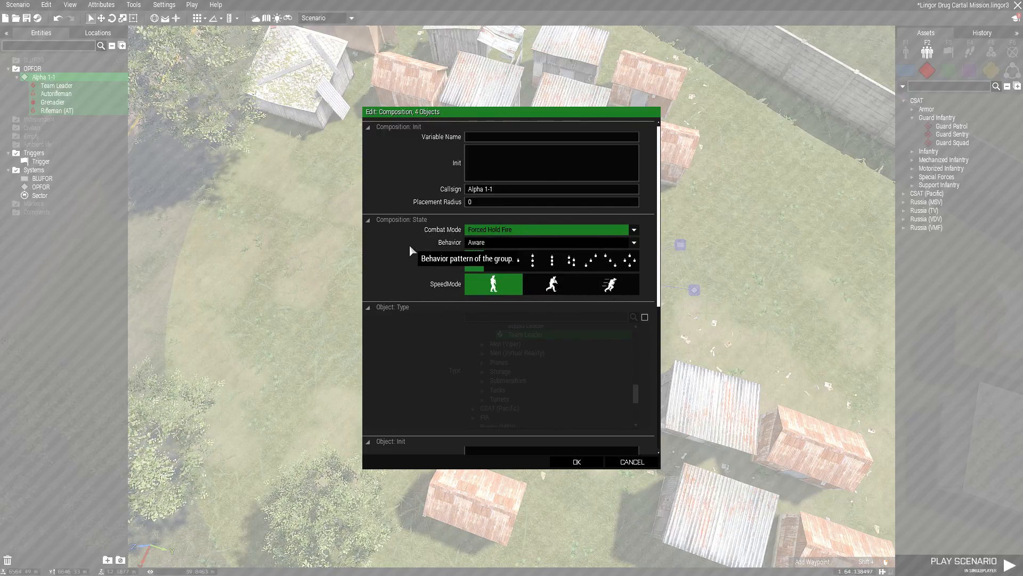
{"action": "scroll", "coordinate": [409, 255], "scroll_direction": "down", "scroll_amount": 4}
{"action": "scroll", "coordinate": [409, 264], "scroll_direction": "down", "scroll_amount": 5}
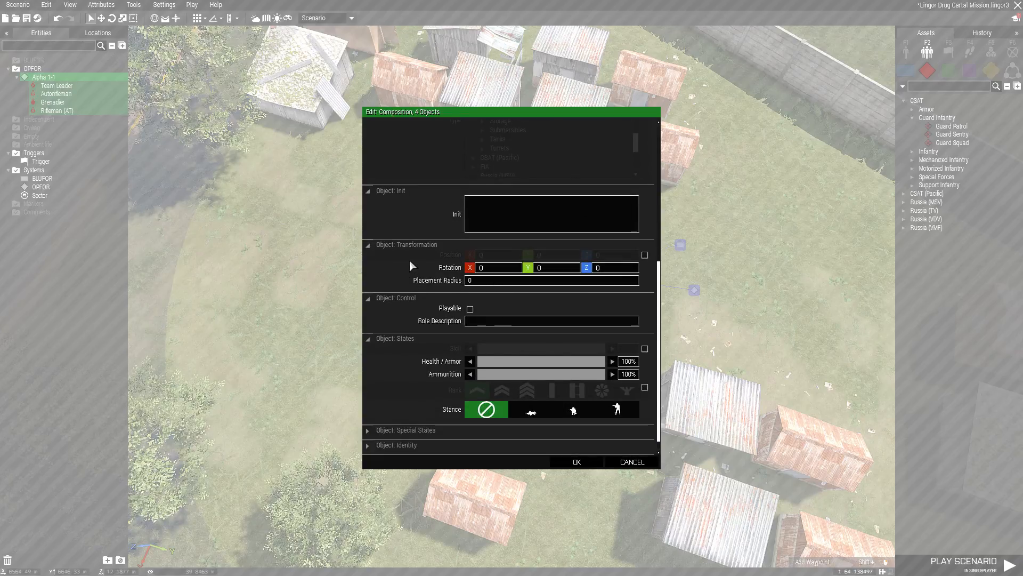
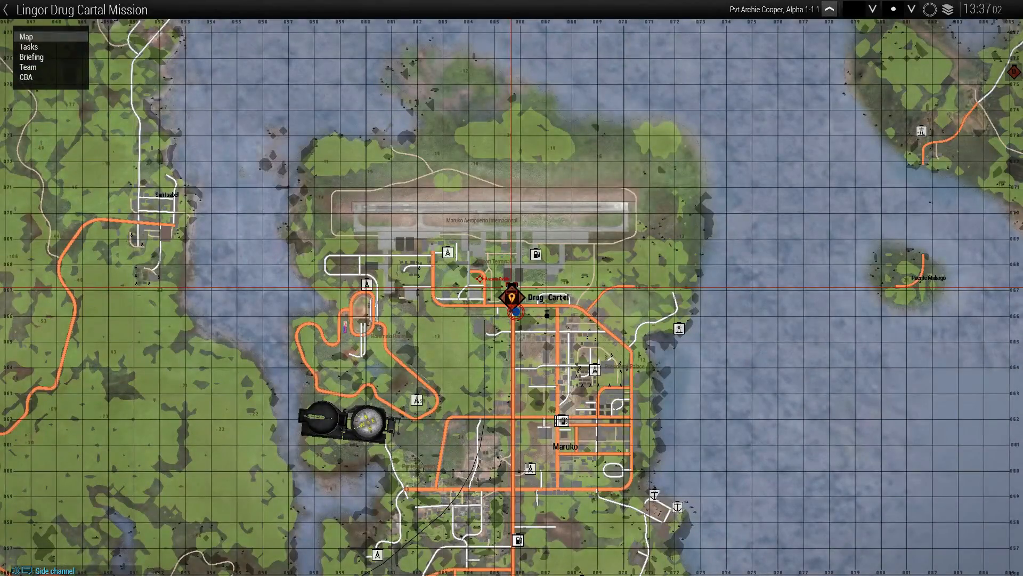
Step: Inspect the Drug Cartel sector on the in-game map and read the capture task's description
{"action": "scroll", "coordinate": [533, 299], "scroll_direction": "up", "scroll_amount": 5}
{"action": "scroll", "coordinate": [559, 301], "scroll_direction": "up", "scroll_amount": 3}
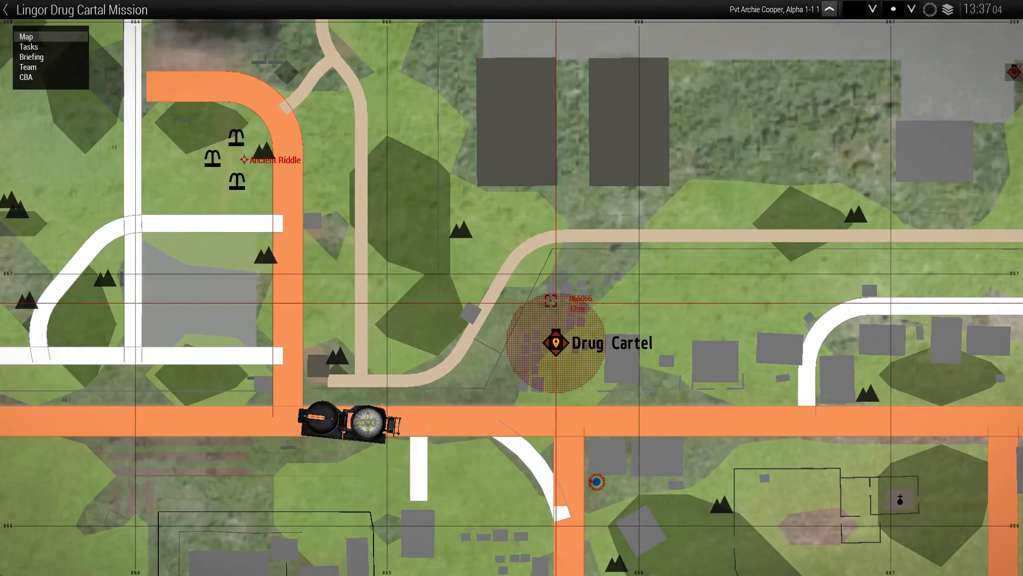
{"action": "scroll", "coordinate": [532, 280], "scroll_direction": "up", "scroll_amount": 3}
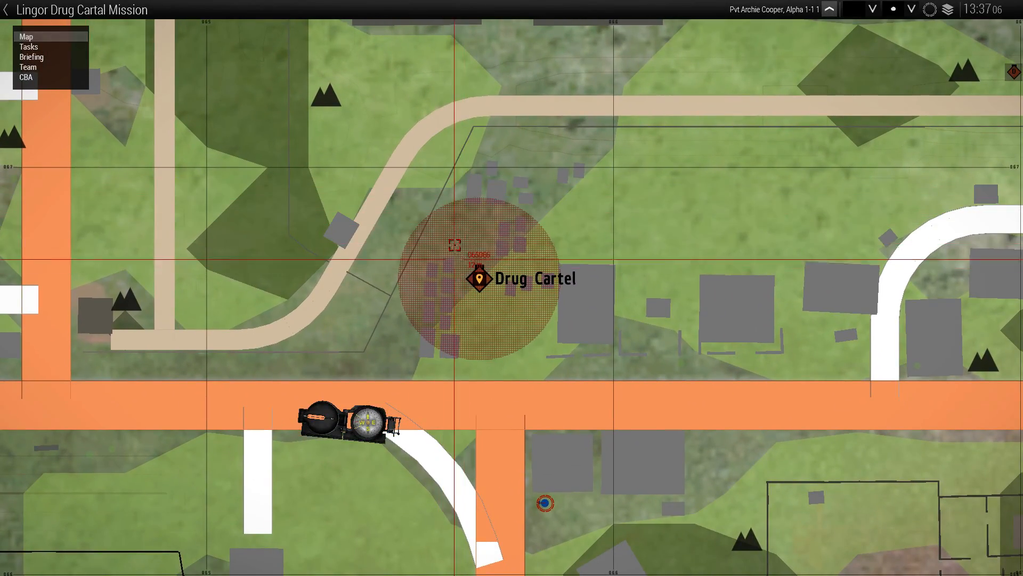
{"action": "scroll", "coordinate": [521, 280], "scroll_direction": "up", "scroll_amount": 2}
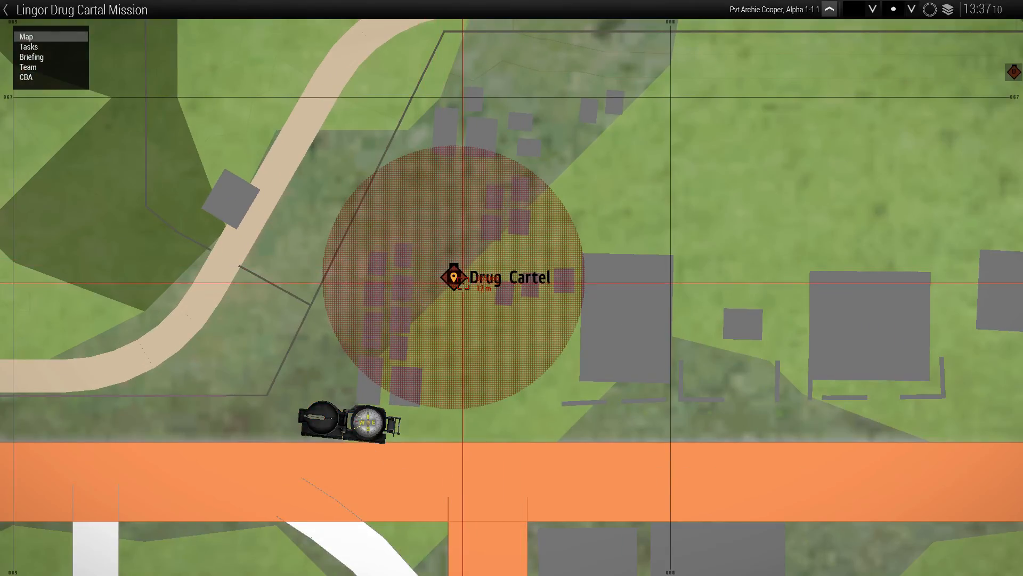
{"action": "left_click", "coordinate": [29, 48]}
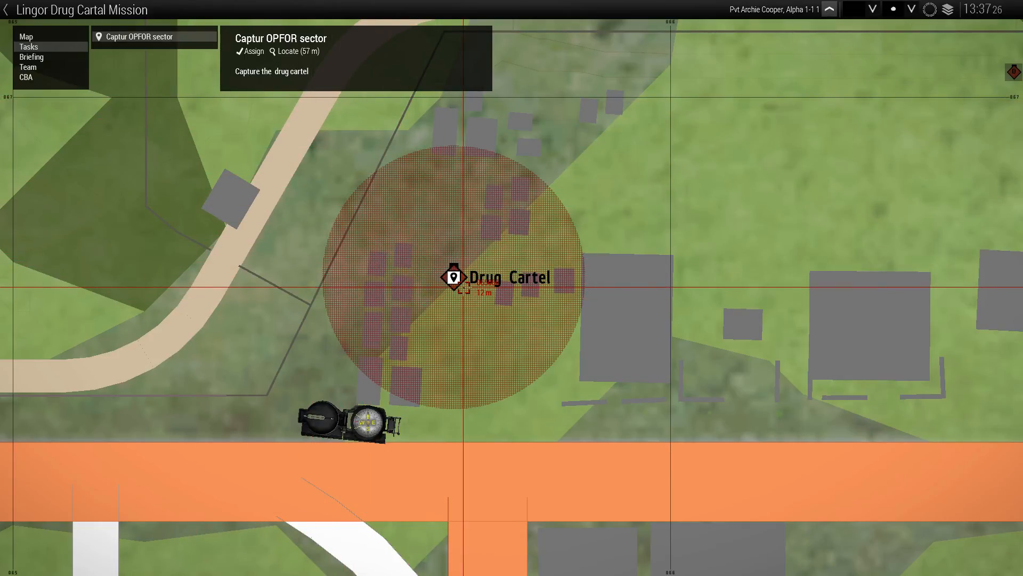
{"action": "key", "text": "m"}
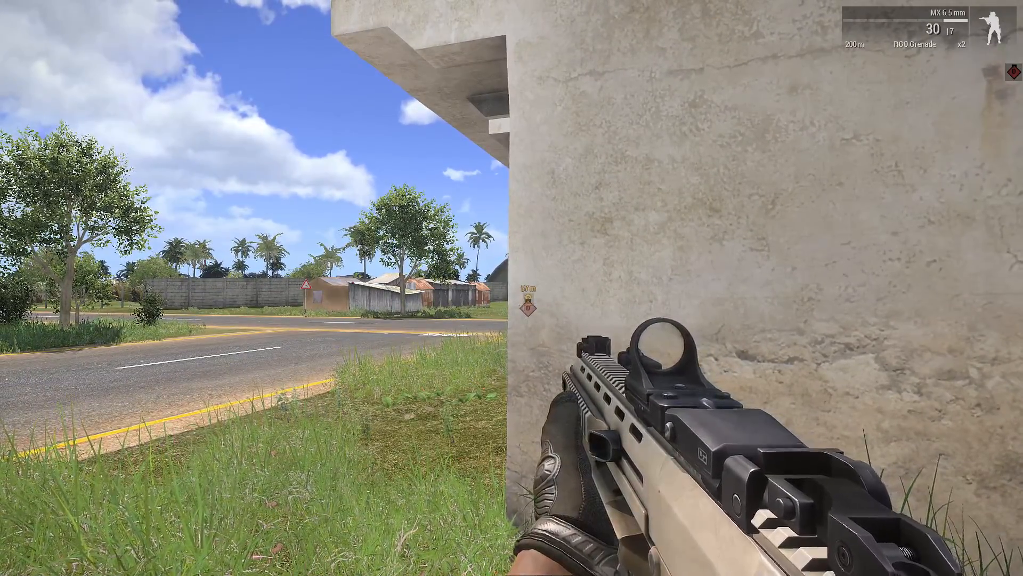
Step: Advance on the guarded huts, capture the Drug Cartel sector for BLUFOR and check its task on the map
{"action": "right_click", "coordinate": [512, 288]}
{"action": "right_click", "coordinate": [512, 288]}
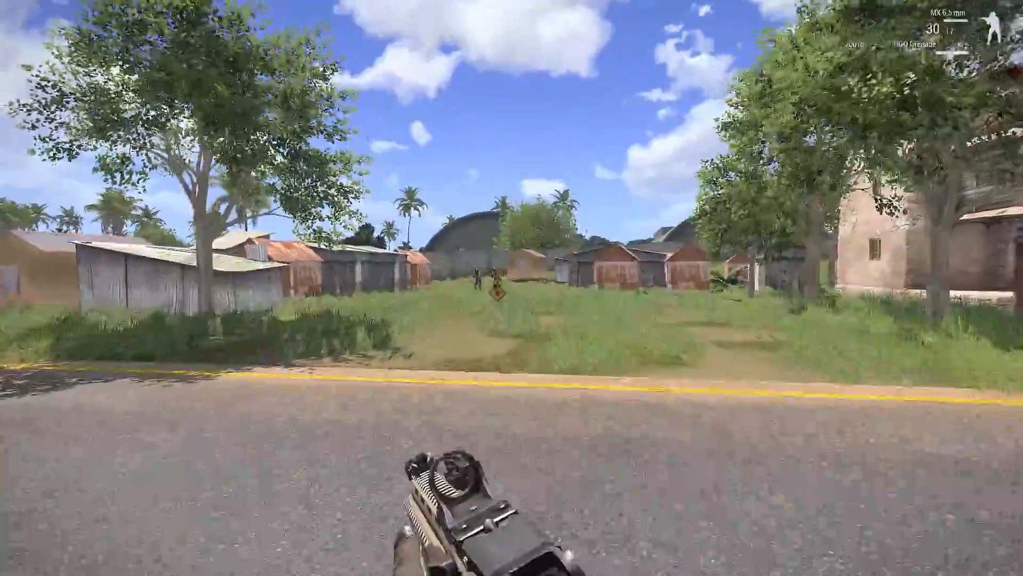
{"action": "key", "text": "w"}
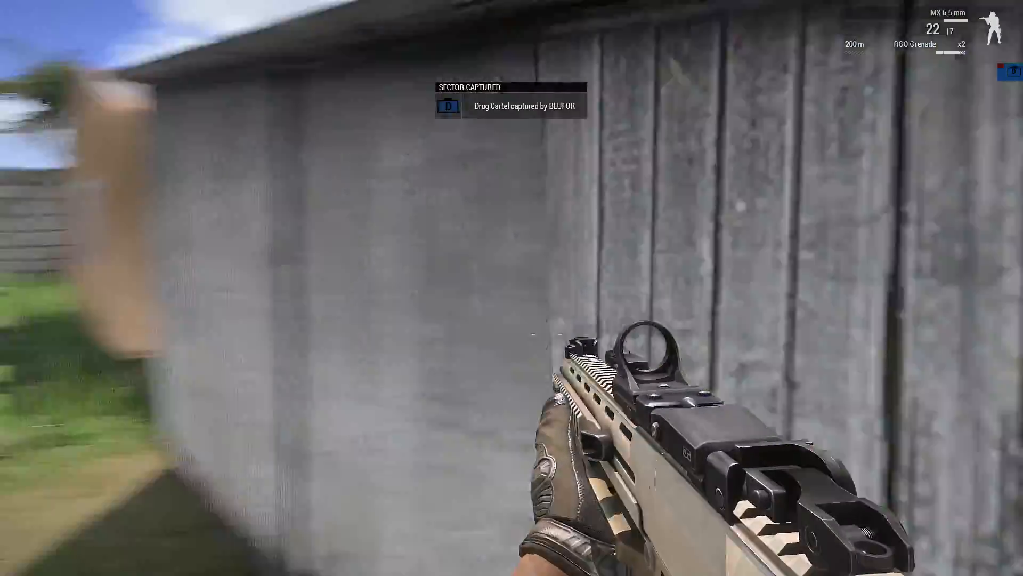
{"action": "key", "text": "w"}
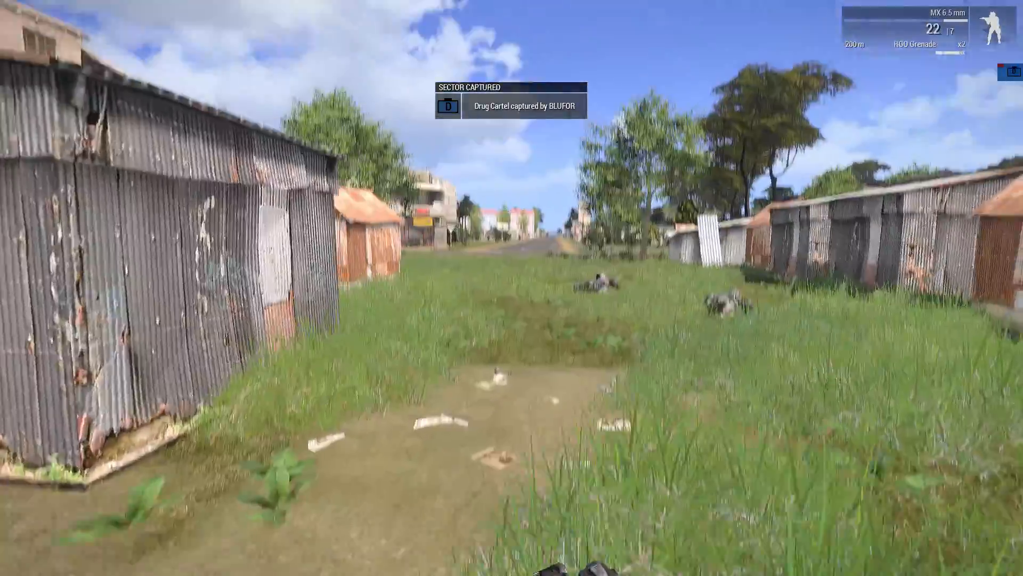
{"action": "key", "text": "w"}
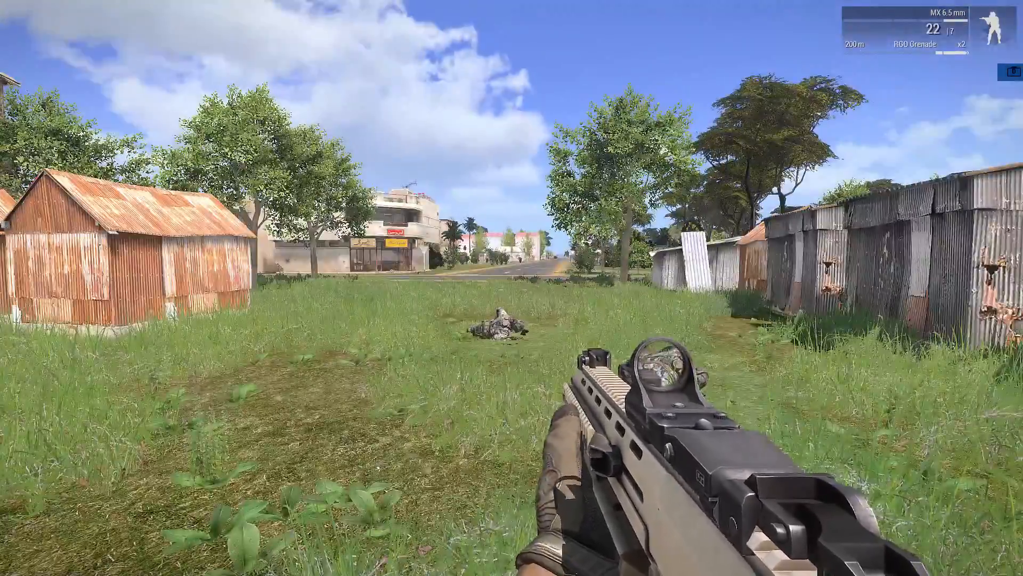
{"action": "key", "text": "m"}
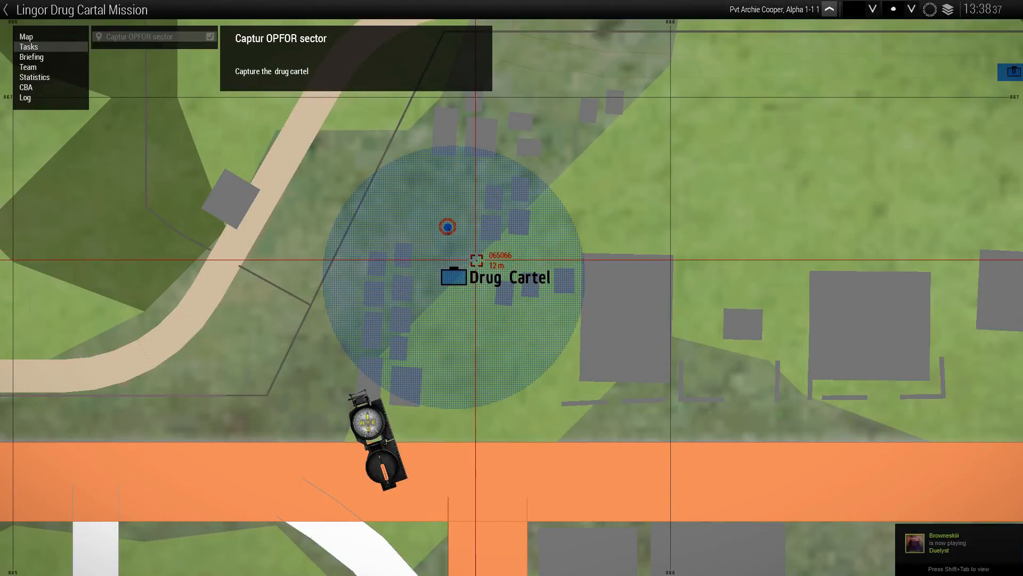
{"action": "scroll", "coordinate": [477, 260], "scroll_direction": "down", "scroll_amount": 5}
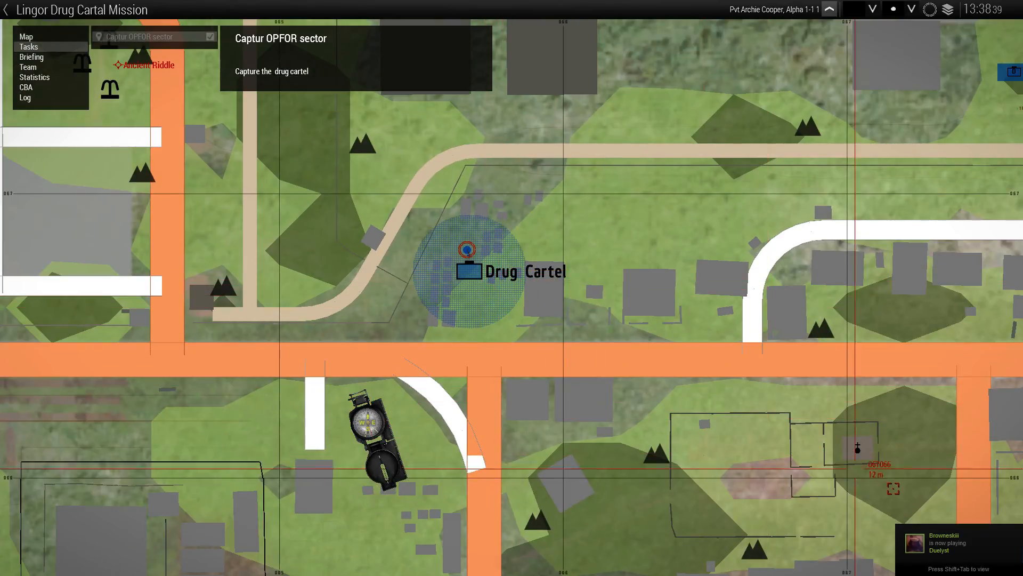
Step: Close the map, end the playtest and return to the scenario editor
{"action": "key", "text": "m"}
{"action": "key", "text": "Escape"}
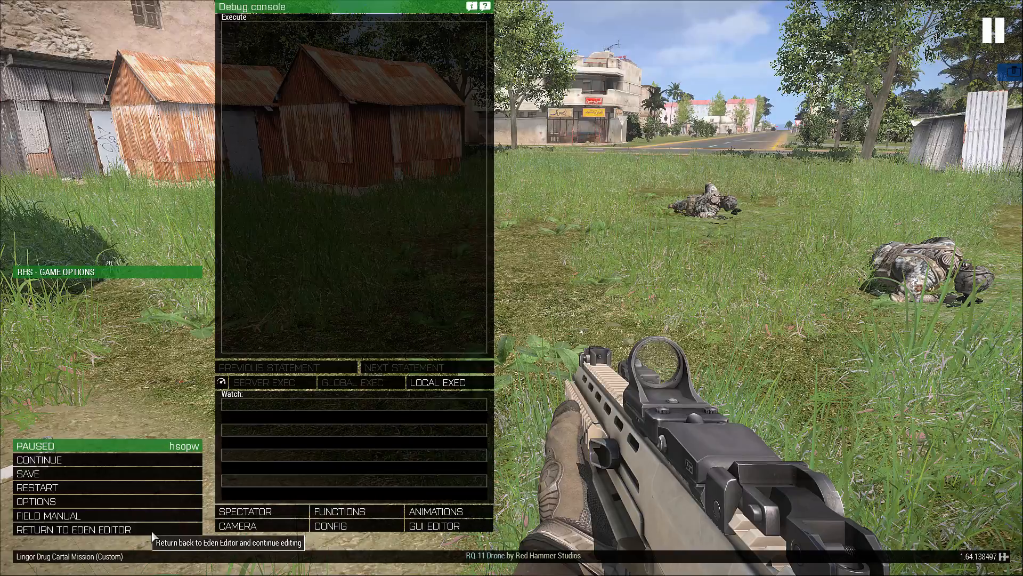
{"action": "left_click", "coordinate": [184, 528]}
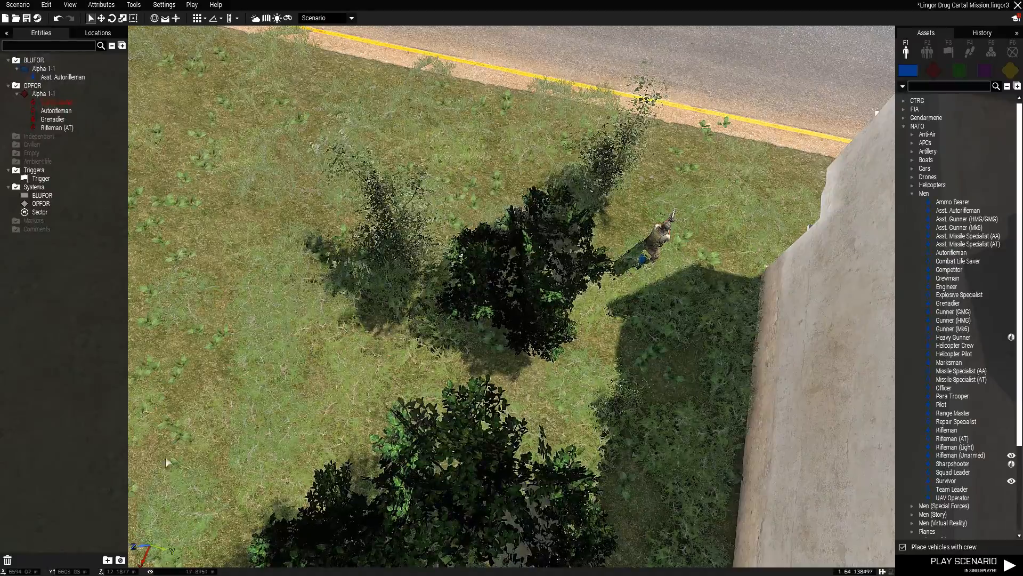
Step: Open the Drug Cartel Sector module's attributes and review its area size, ownership, task and cost settings
{"action": "scroll", "coordinate": [357, 311], "scroll_direction": "down", "scroll_amount": 5}
{"action": "key", "text": "d"}
{"action": "scroll", "coordinate": [416, 280], "scroll_direction": "up", "scroll_amount": 7}
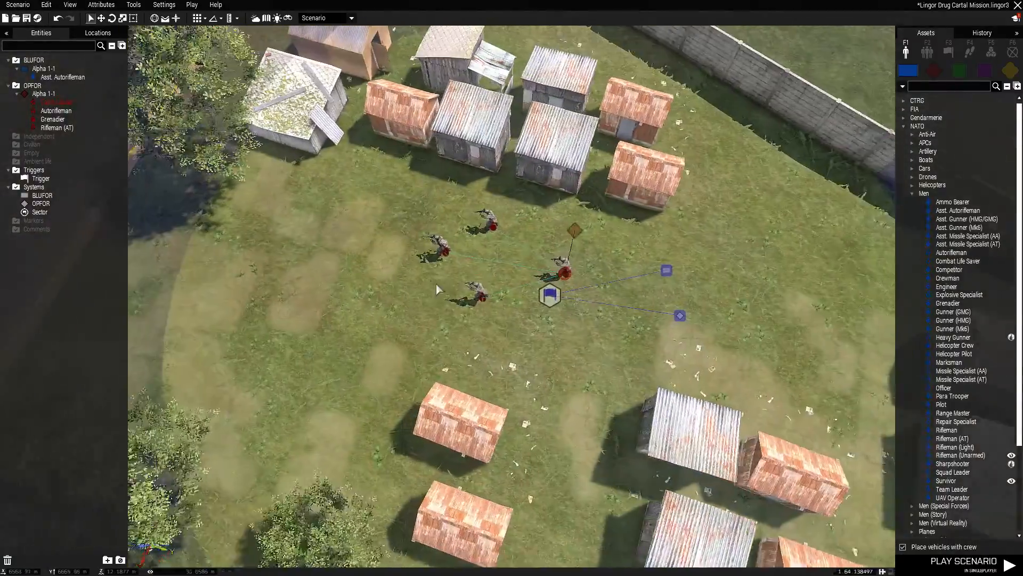
{"action": "key", "text": "d"}
{"action": "scroll", "coordinate": [500, 307], "scroll_direction": "up", "scroll_amount": 4}
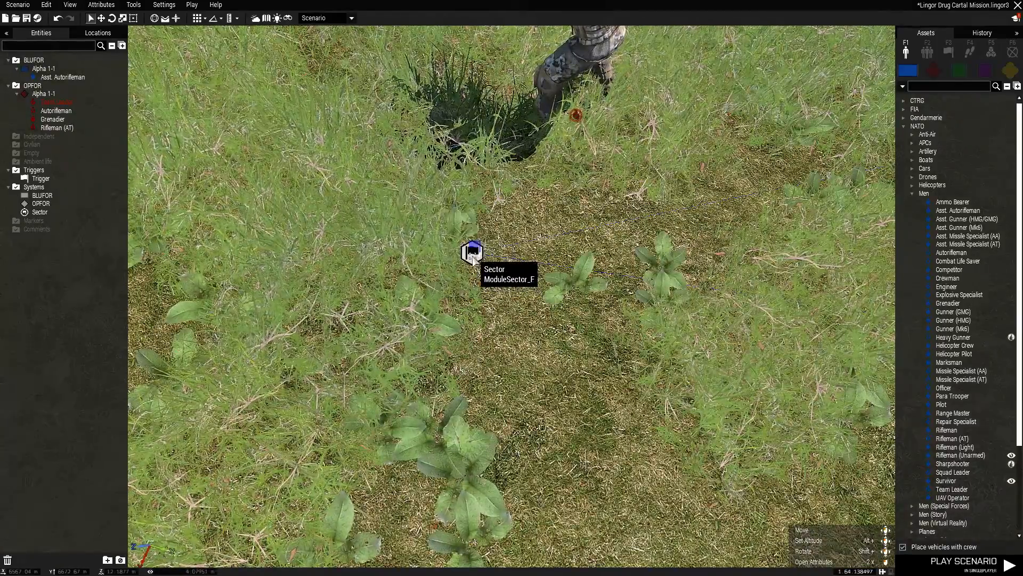
{"action": "double_click", "coordinate": [475, 260]}
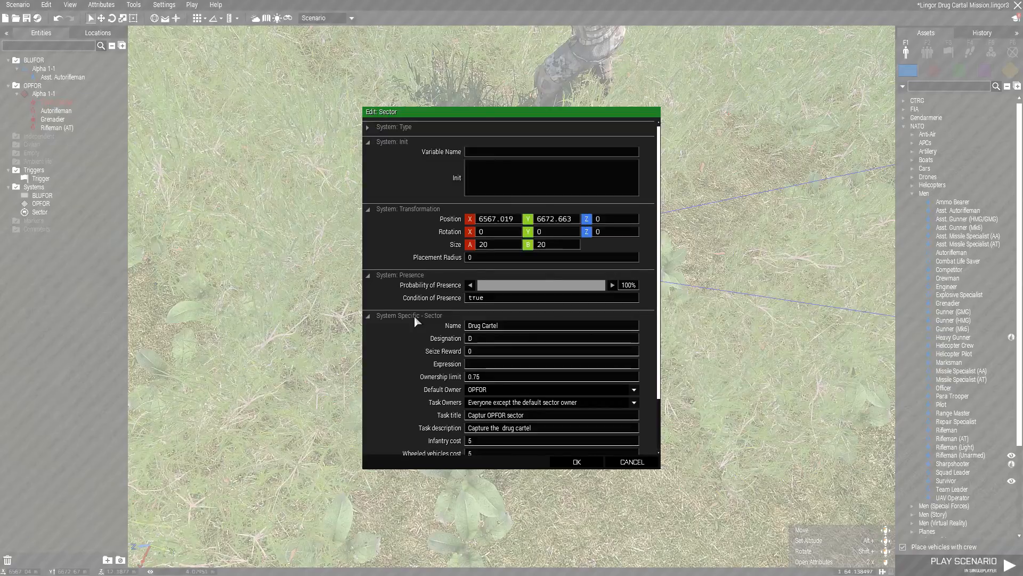
{"action": "scroll", "coordinate": [405, 365], "scroll_direction": "down", "scroll_amount": 1}
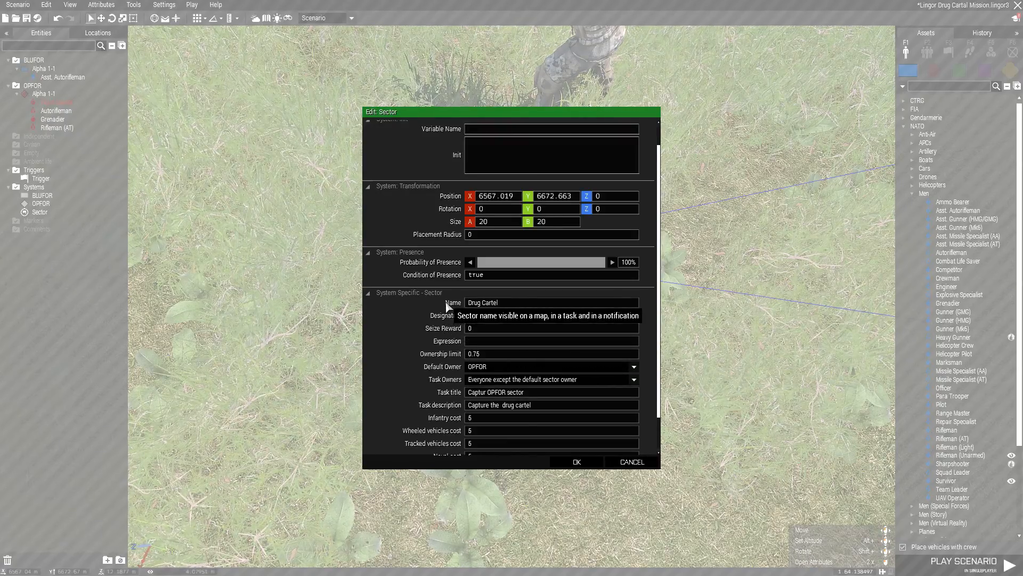
{"action": "scroll", "coordinate": [442, 315], "scroll_direction": "down", "scroll_amount": 2}
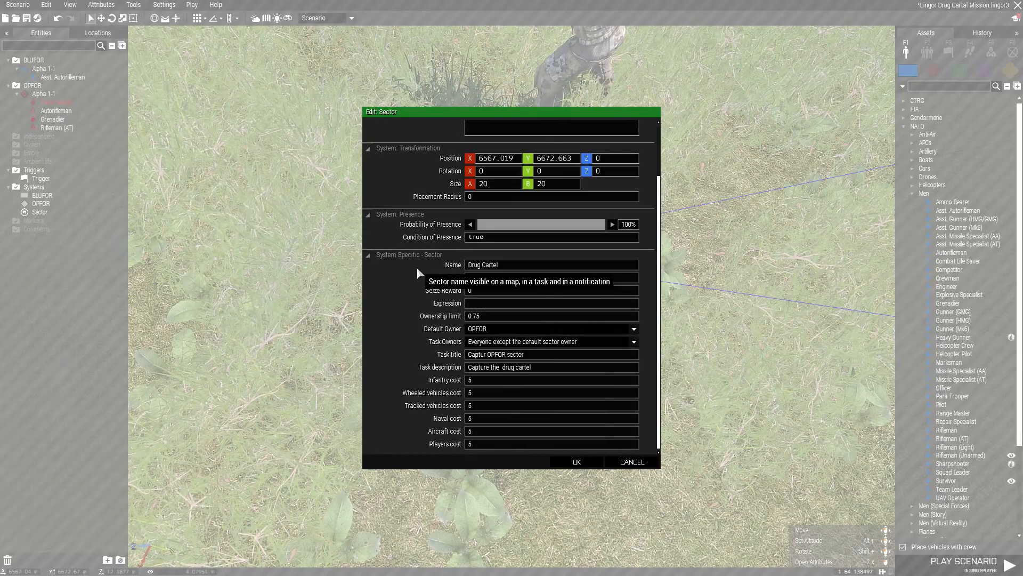
{"action": "scroll", "coordinate": [417, 266], "scroll_direction": "up", "scroll_amount": 1}
{"action": "scroll", "coordinate": [437, 232], "scroll_direction": "up", "scroll_amount": 2}
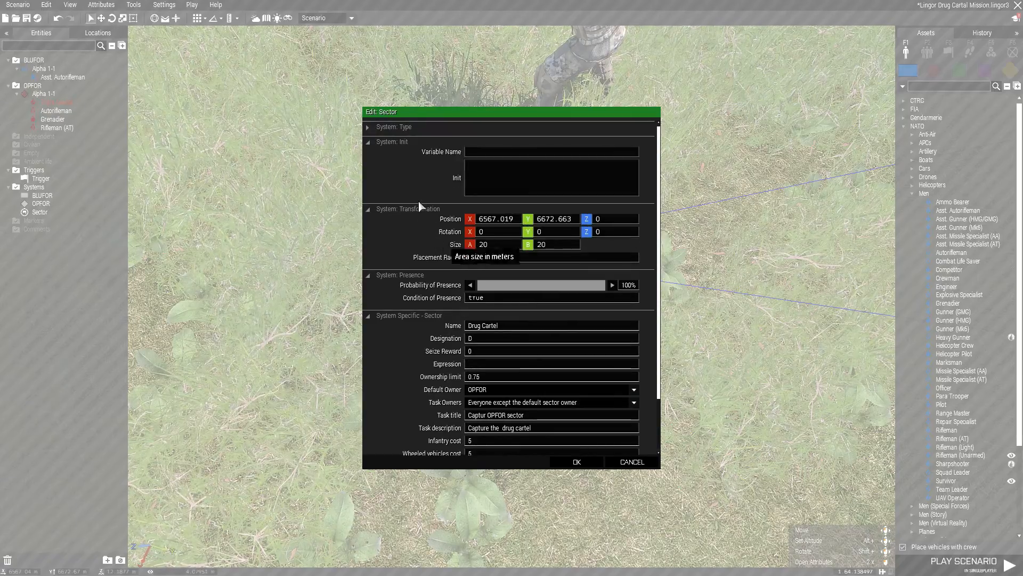
{"action": "scroll", "coordinate": [436, 368], "scroll_direction": "down", "scroll_amount": 3}
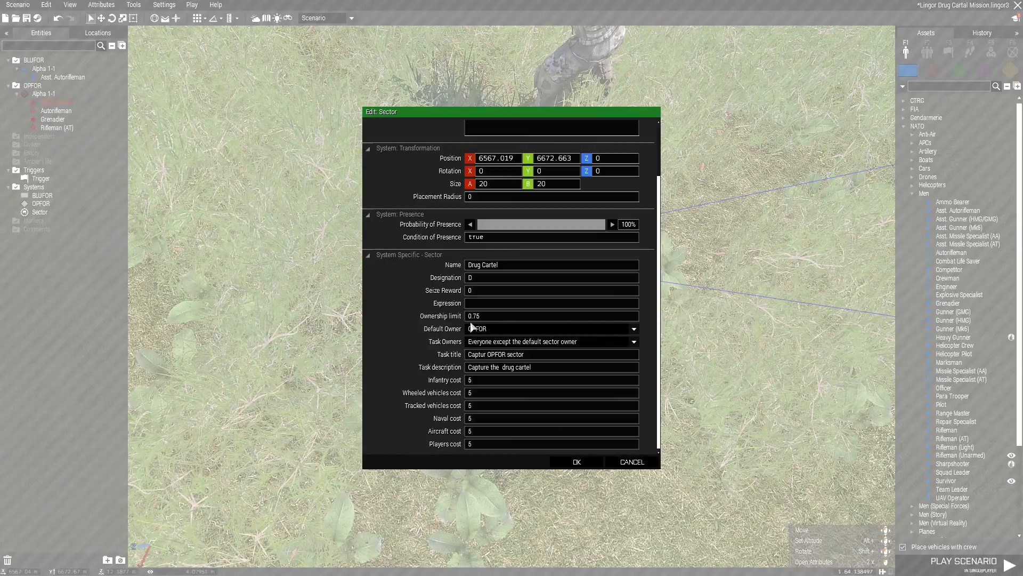
Step: Set the Sector module's infantry, wheeled vehicles and tracked vehicles costs to 0
{"action": "left_click", "coordinate": [484, 379]}
{"action": "key", "text": "BackSpace"}
{"action": "type", "text": "0"}
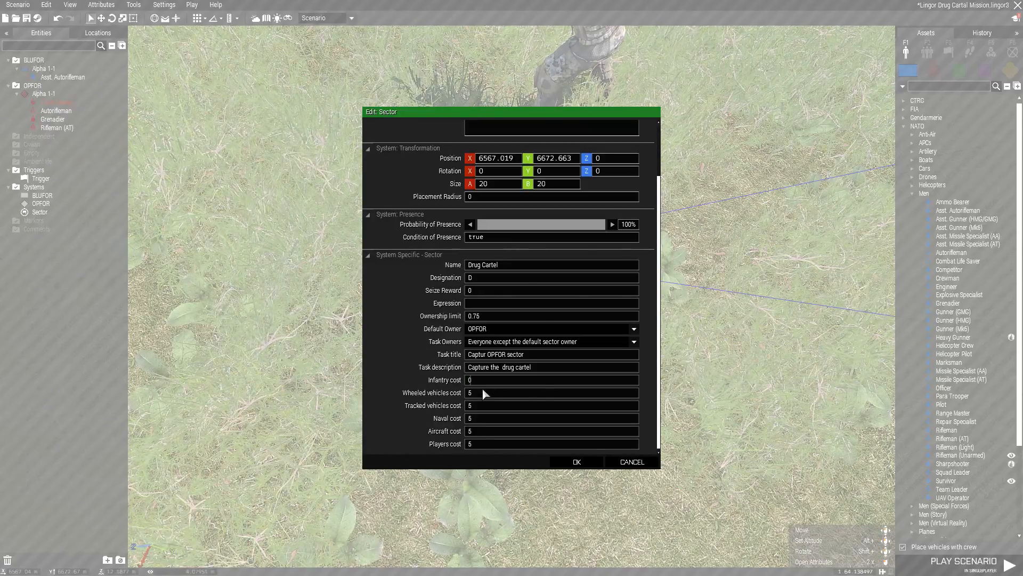
{"action": "left_click", "coordinate": [481, 395]}
{"action": "key", "text": "BackSpace"}
{"action": "type", "text": "0"}
{"action": "left_click", "coordinate": [481, 405]}
{"action": "key", "text": "BackSpace"}
{"action": "type", "text": "0"}
Step: Set the Sector module's naval, aircraft and players costs to 0 and apply the attributes
{"action": "left_click", "coordinate": [482, 419]}
{"action": "key", "text": "BackSpace"}
{"action": "type", "text": "0"}
{"action": "left_click", "coordinate": [481, 433]}
{"action": "key", "text": "BackSpace"}
{"action": "type", "text": "0"}
{"action": "left_click", "coordinate": [478, 442]}
{"action": "key", "text": "BackSpace"}
{"action": "type", "text": "0"}
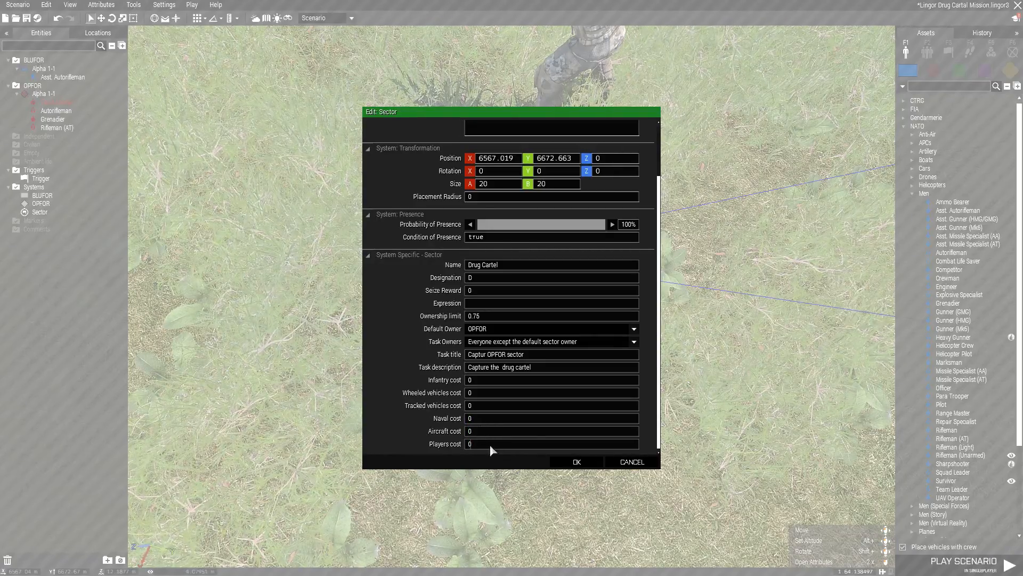
{"action": "left_click", "coordinate": [568, 460]}
Step: Start a new playtest from the BLUFOR soldier beside the white corner building
{"action": "scroll", "coordinate": [309, 276], "scroll_direction": "down", "scroll_amount": 5}
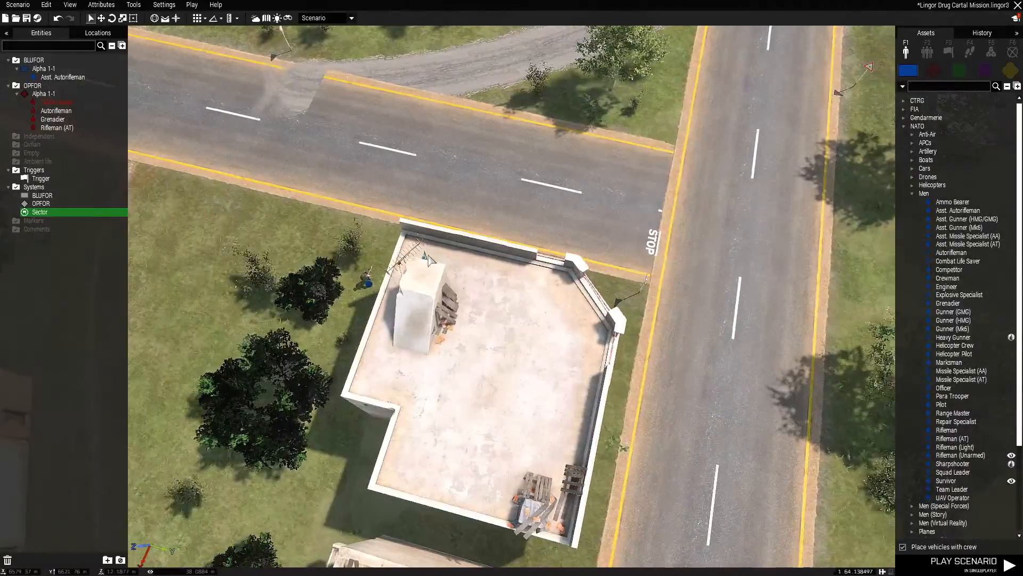
{"action": "scroll", "coordinate": [431, 277], "scroll_direction": "up", "scroll_amount": 5}
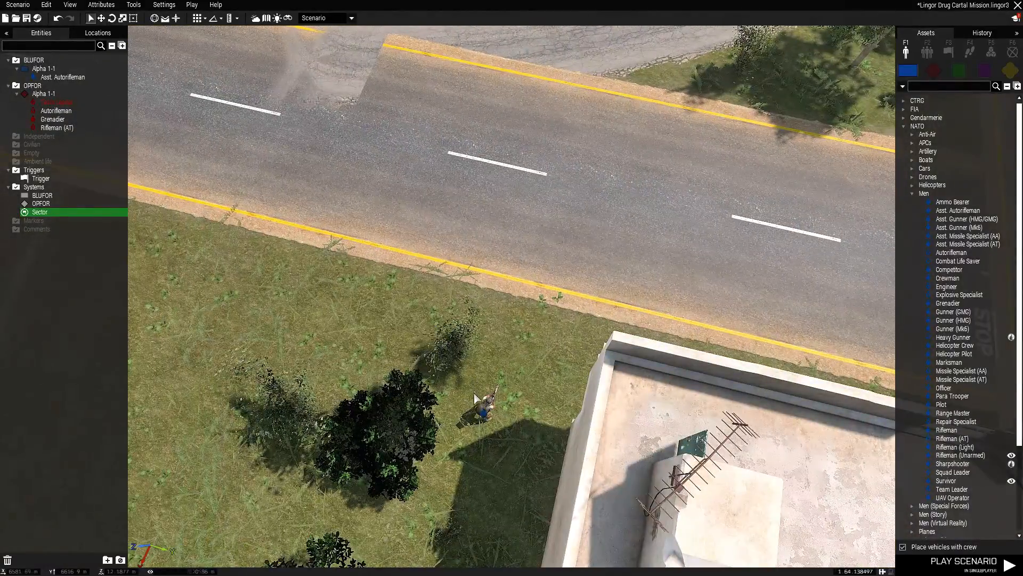
{"action": "right_click", "coordinate": [489, 405]}
{"action": "left_click", "coordinate": [532, 380]}
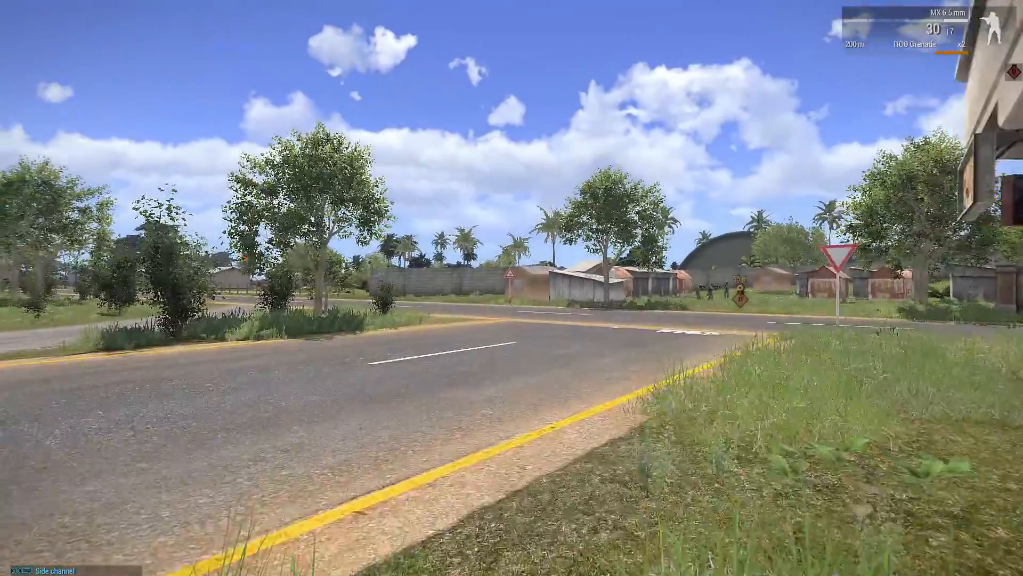
Step: Cross the road to the huts, shoot the OPFOR guards and walk into the Drug Cartel sector
{"action": "key", "text": "w"}
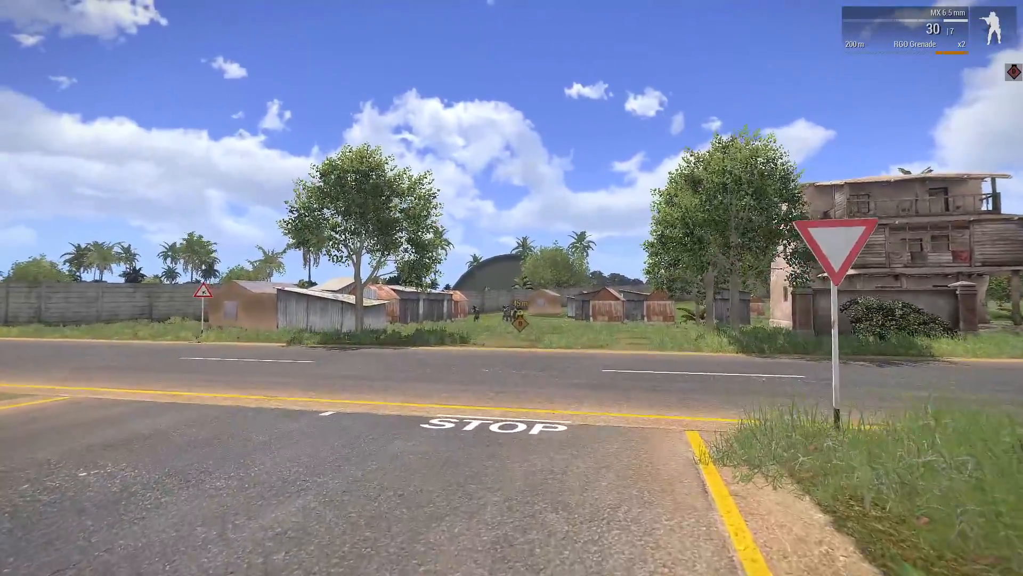
{"action": "key", "text": "w"}
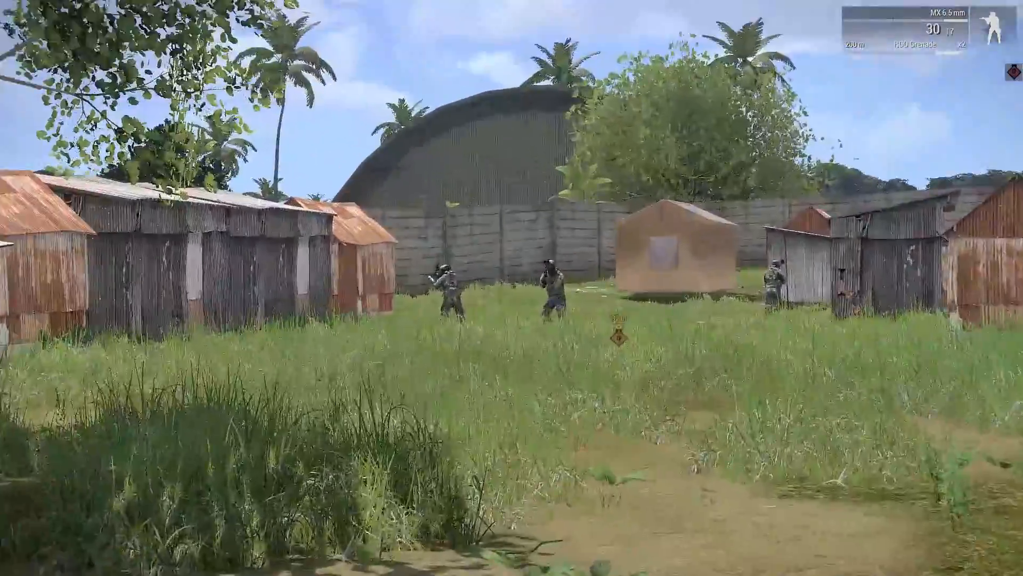
{"action": "key", "text": "w"}
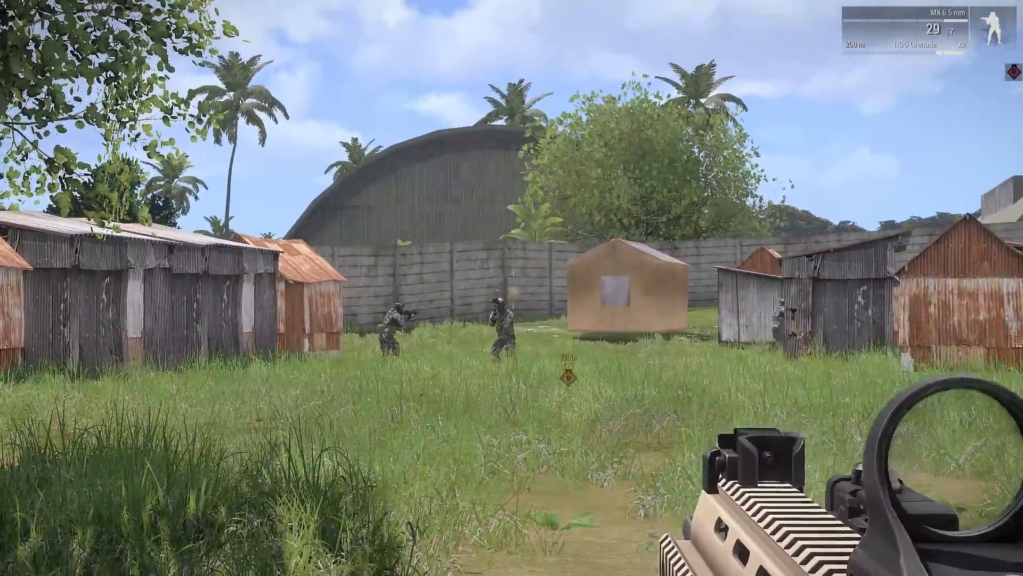
{"action": "left_click", "coordinate": [513, 292]}
{"action": "left_click", "coordinate": [513, 292]}
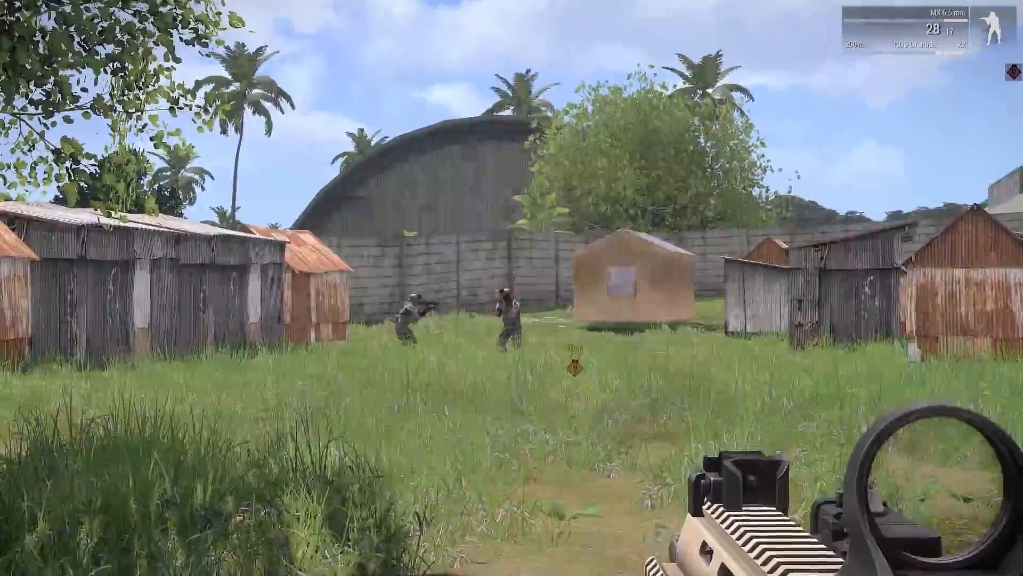
{"action": "left_click", "coordinate": [514, 291]}
{"action": "left_click", "coordinate": [513, 291]}
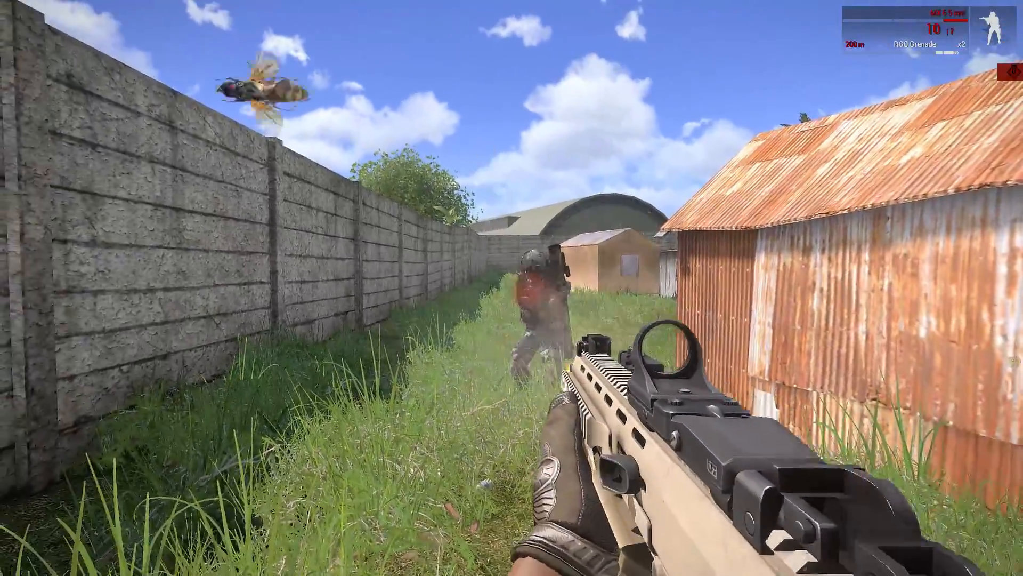
{"action": "key", "text": "w"}
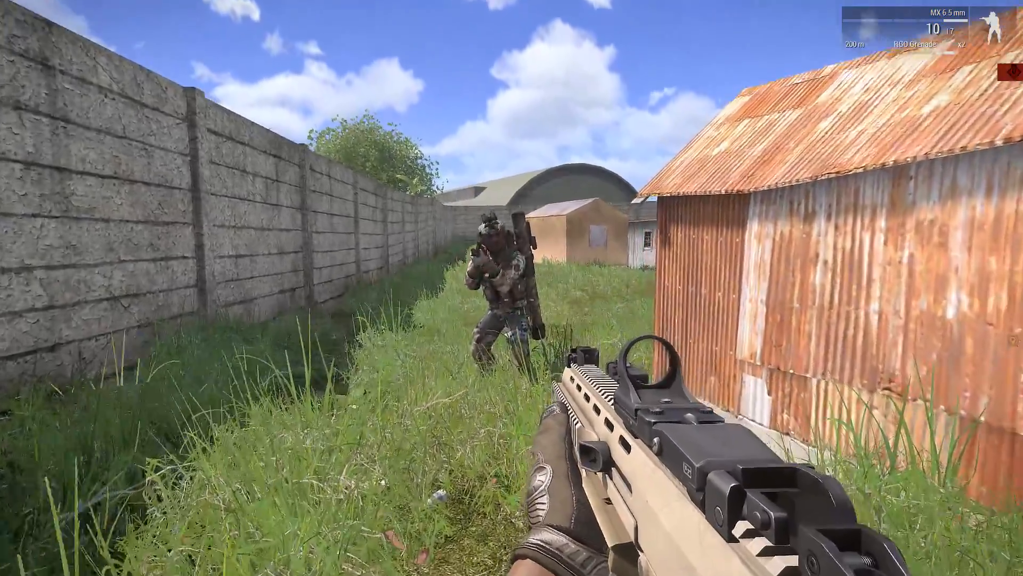
{"action": "left_click", "coordinate": [511, 313]}
{"action": "left_click", "coordinate": [511, 313]}
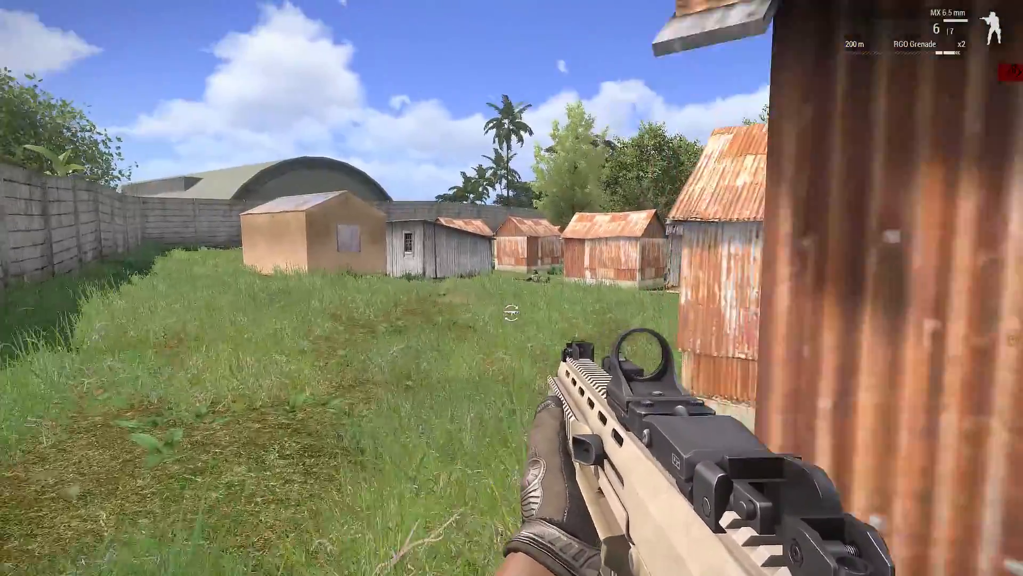
{"action": "key", "text": "shift+w"}
{"action": "key", "text": "shift+w"}
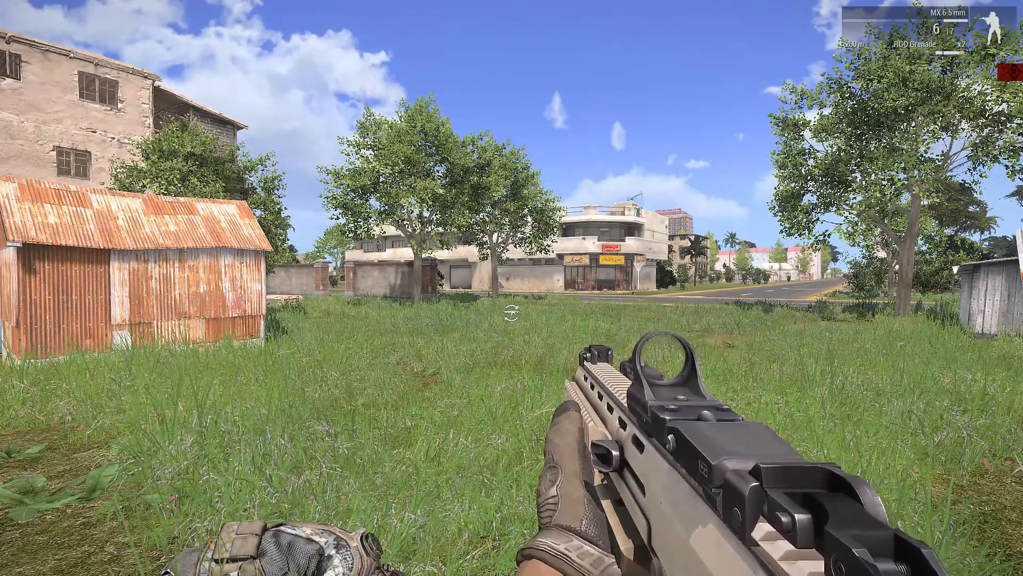
Step: Check the Drug Cartel sector's ownership on the in-game map and exit the playtest to the editor
{"action": "key", "text": "m"}
{"action": "scroll", "coordinate": [511, 300], "scroll_direction": "up", "scroll_amount": 10}
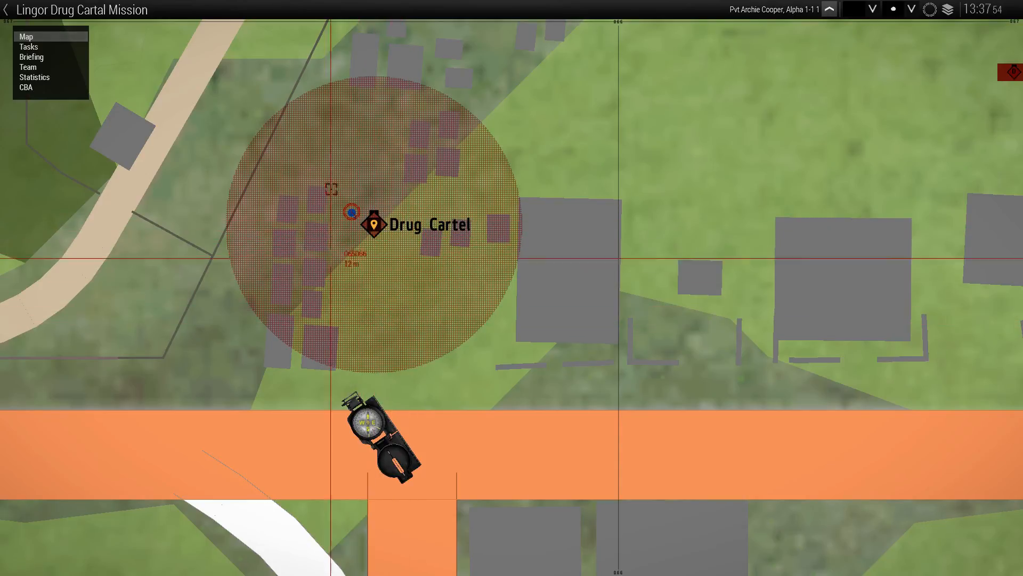
{"action": "key", "text": "m"}
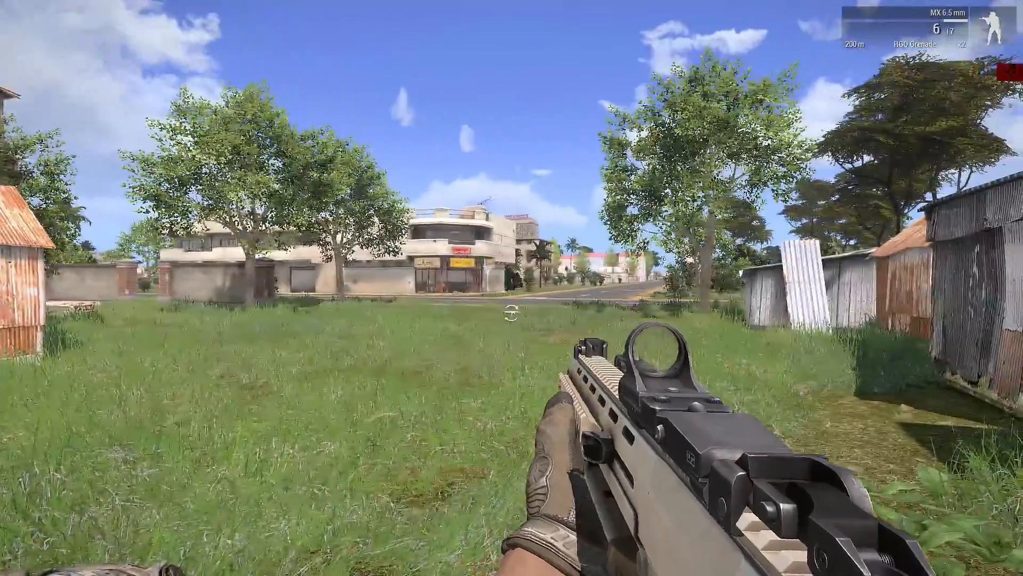
{"action": "key", "text": "Escape"}
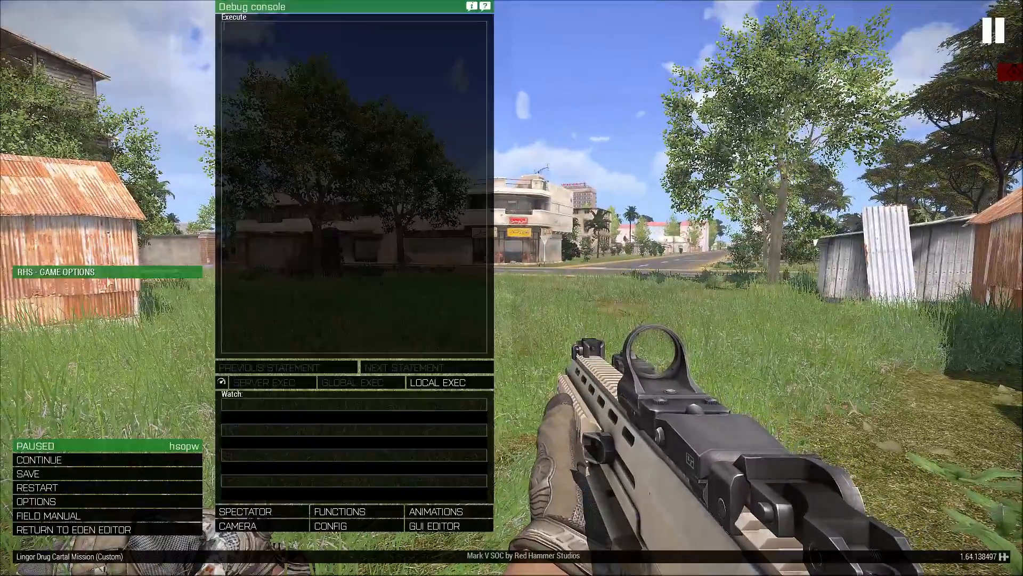
{"action": "left_click", "coordinate": [60, 527]}
{"action": "key", "text": "s"}
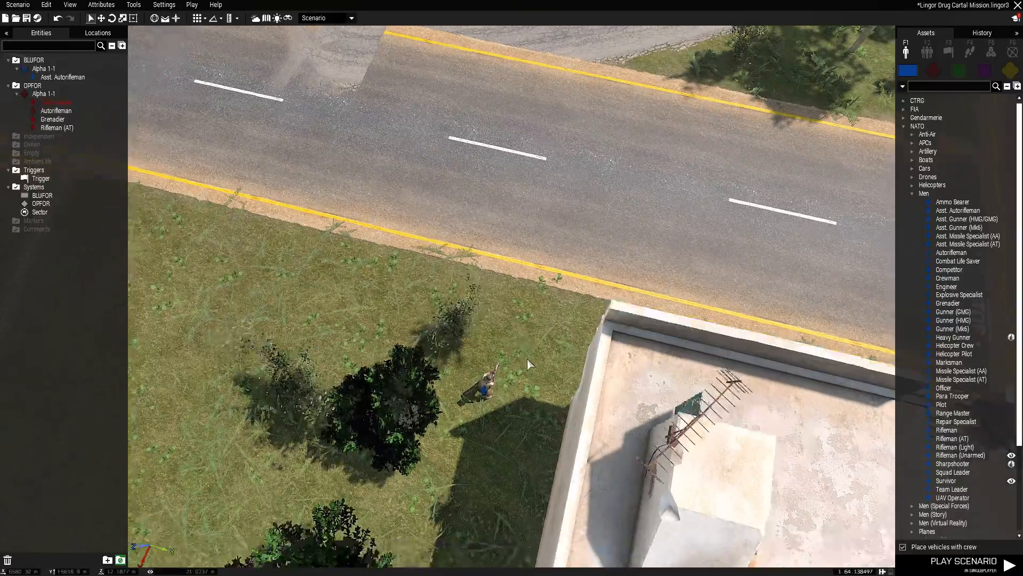
{"action": "scroll", "coordinate": [526, 359], "scroll_direction": "down", "scroll_amount": 3}
{"action": "key", "text": "a"}
{"action": "scroll", "coordinate": [469, 368], "scroll_direction": "down", "scroll_amount": 3}
{"action": "key", "text": "w"}
{"action": "scroll", "coordinate": [538, 309], "scroll_direction": "up", "scroll_amount": 3}
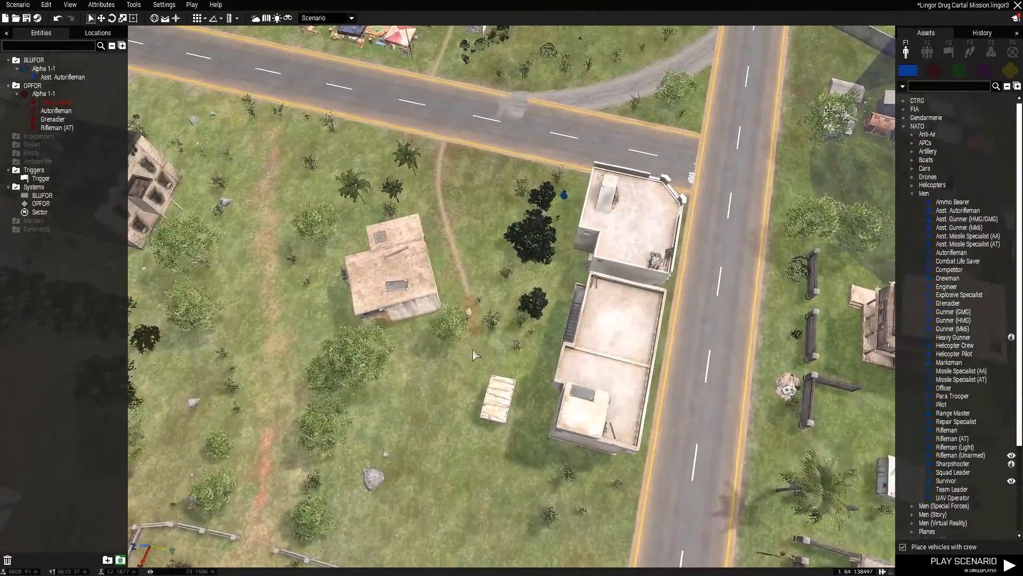
{"action": "key", "text": "w"}
{"action": "scroll", "coordinate": [445, 321], "scroll_direction": "up", "scroll_amount": 3}
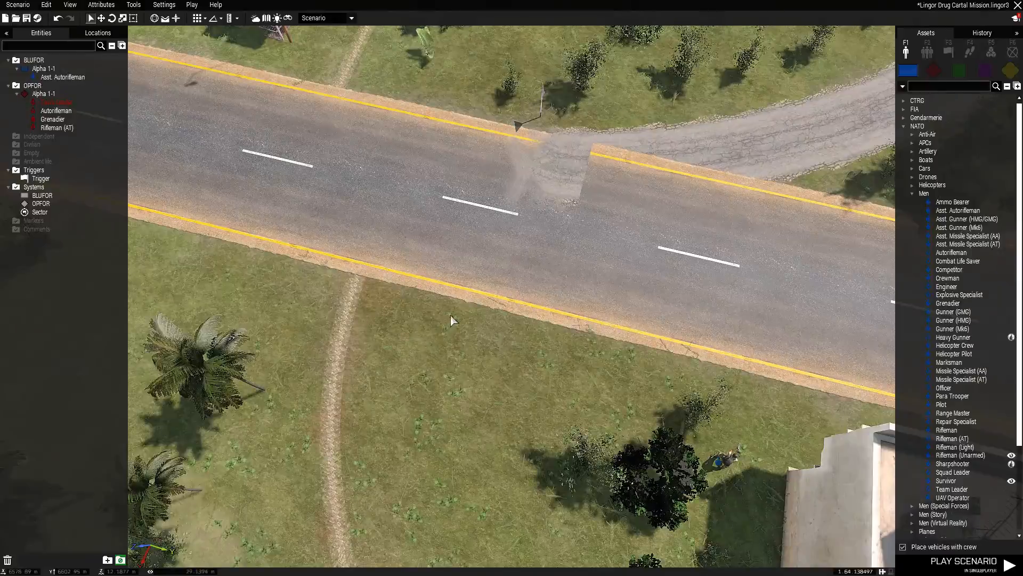
{"action": "key", "text": "a"}
{"action": "key", "text": "s"}
{"action": "scroll", "coordinate": [502, 309], "scroll_direction": "down", "scroll_amount": 3}
{"action": "key", "text": "d"}
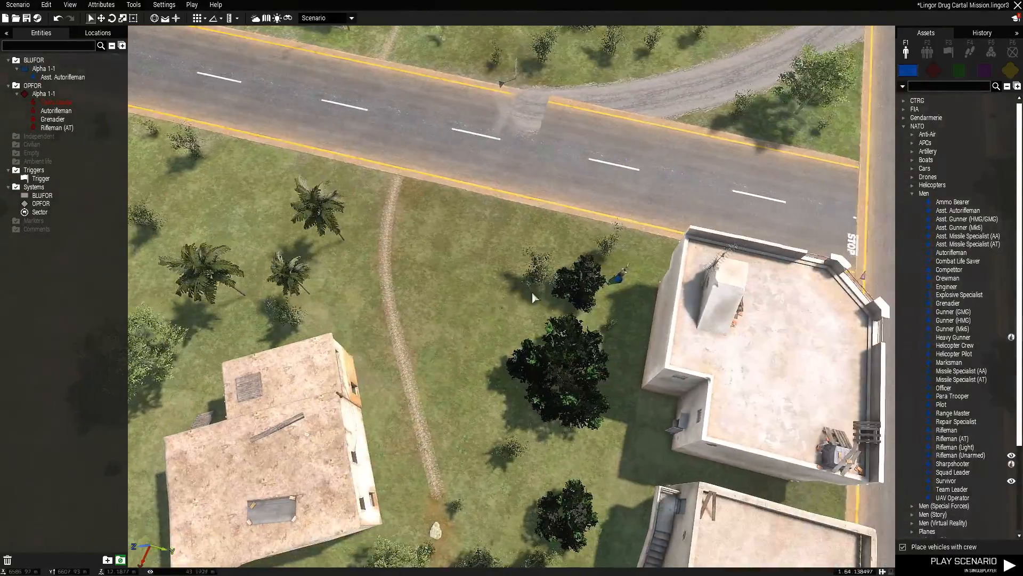
Step: Examine the guard group, the Sector module, its side links and the BLUFOR trigger area around the huts
{"action": "right_click_drag", "start_coordinate": [514, 298], "coordinate": [701, 273]}
{"action": "key", "text": "w"}
{"action": "key", "text": "w"}
{"action": "key", "text": "d"}
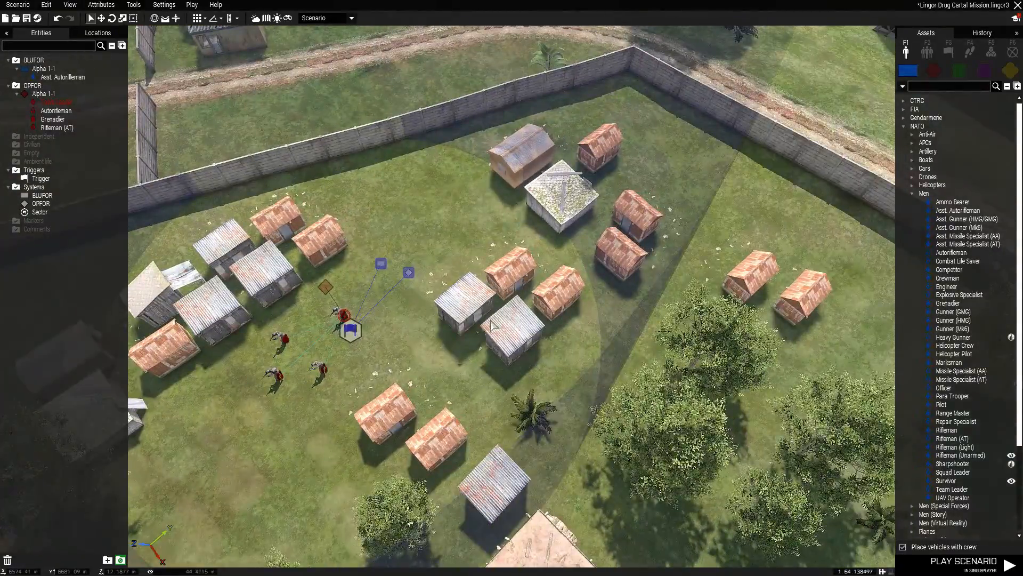
{"action": "scroll", "coordinate": [491, 325], "scroll_direction": "down", "scroll_amount": 3}
{"action": "scroll", "coordinate": [451, 335], "scroll_direction": "up", "scroll_amount": 6}
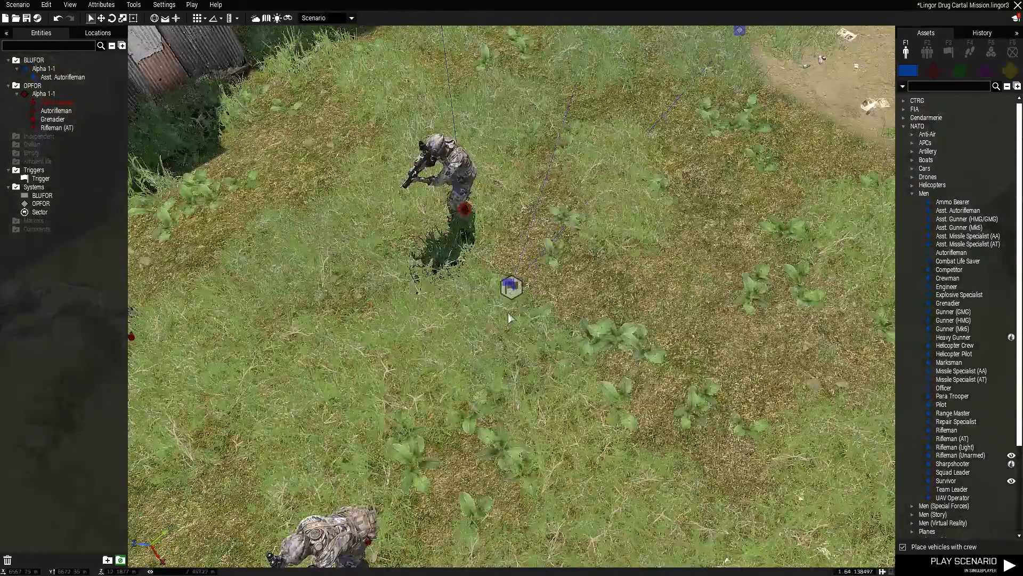
{"action": "scroll", "coordinate": [513, 301], "scroll_direction": "down", "scroll_amount": 6}
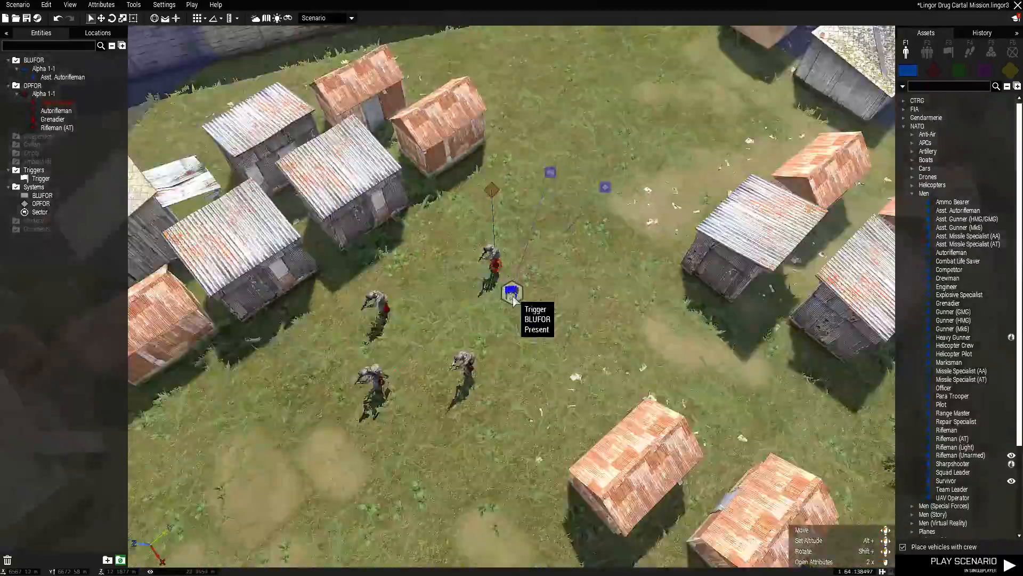
{"action": "scroll", "coordinate": [501, 304], "scroll_direction": "down", "scroll_amount": 3}
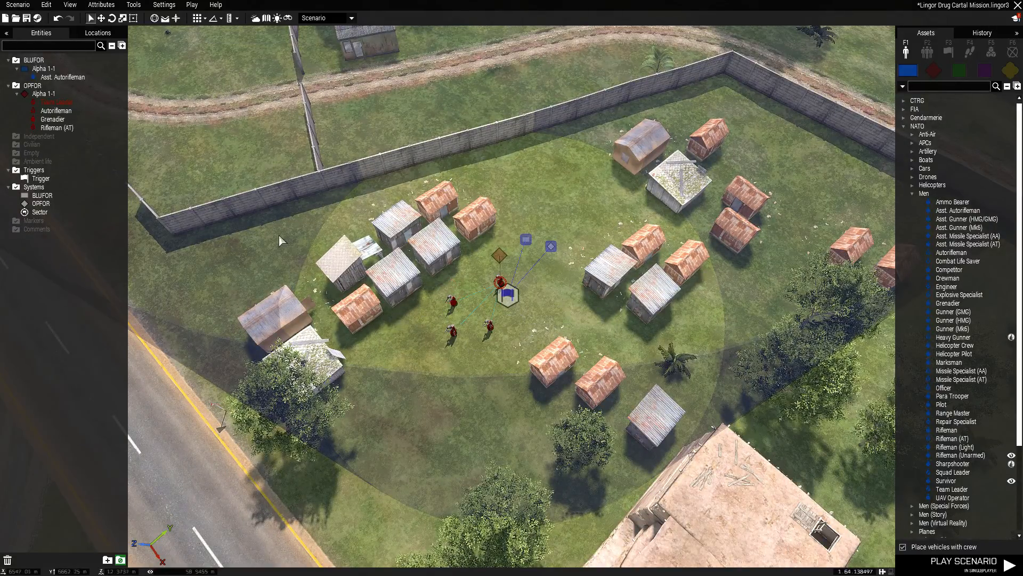
{"action": "key", "text": "s"}
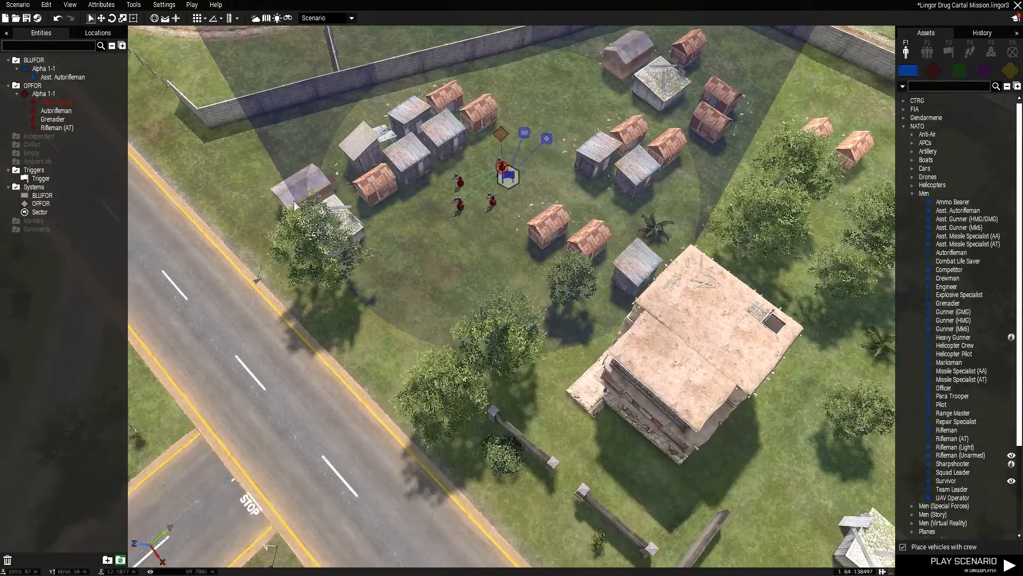
{"action": "key", "text": "a"}
{"action": "key", "text": "w"}
{"action": "key", "text": "d"}
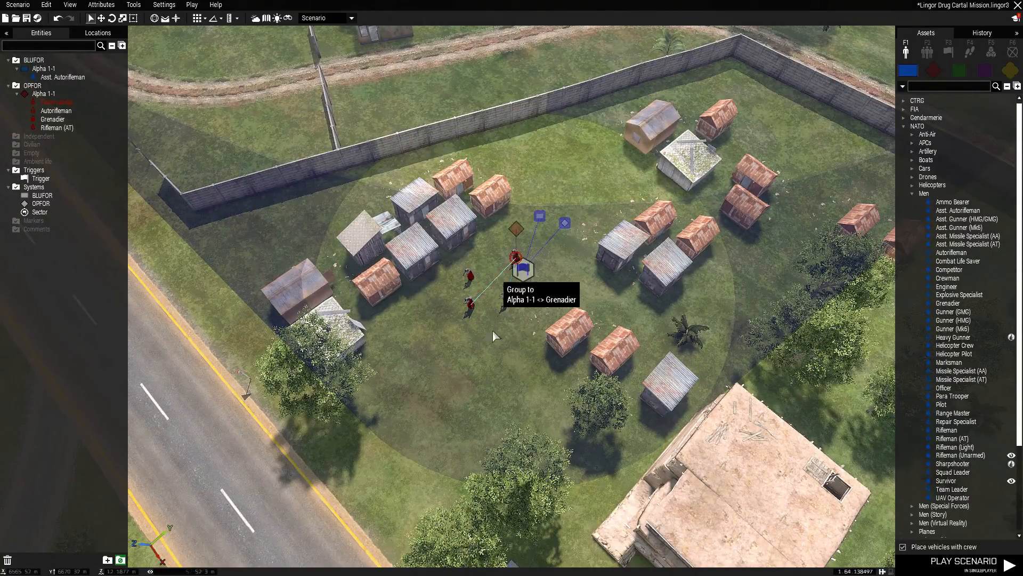
Step: Examine the road junction, the surrounding open land and the sector area around the huts
{"action": "key", "text": "a"}
{"action": "scroll", "coordinate": [482, 292], "scroll_direction": "down", "scroll_amount": 3}
{"action": "key", "text": "d"}
{"action": "key", "text": "a"}
{"action": "key", "text": "w"}
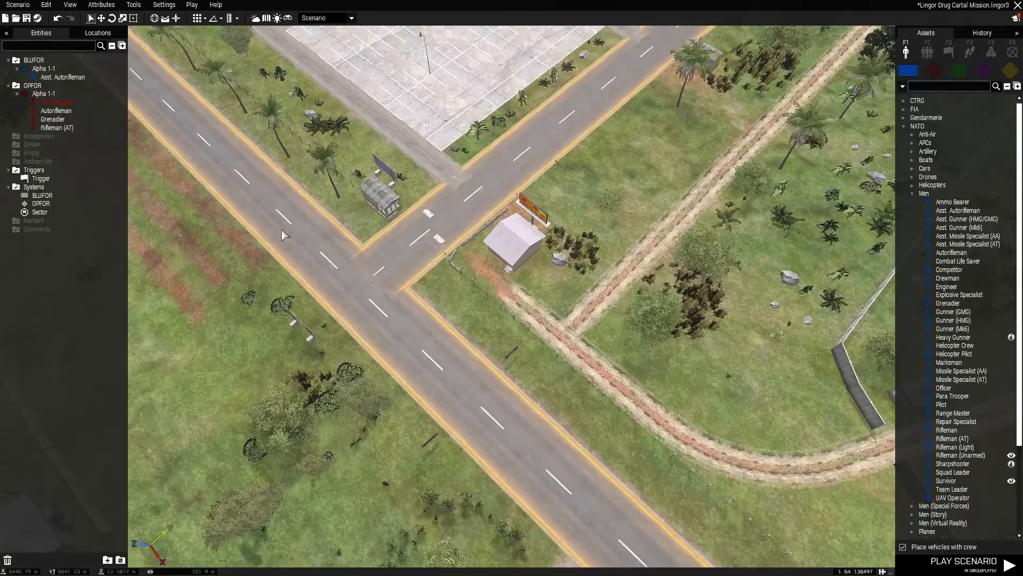
{"action": "scroll", "coordinate": [308, 247], "scroll_direction": "down", "scroll_amount": 2}
{"action": "key", "text": "s"}
{"action": "key", "text": "d"}
{"action": "scroll", "coordinate": [593, 320], "scroll_direction": "up", "scroll_amount": 5}
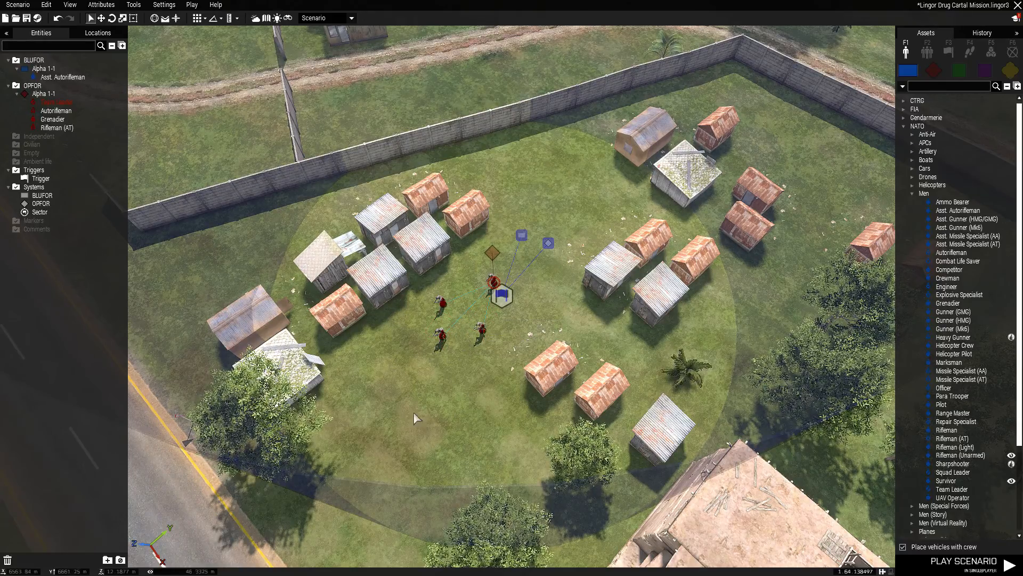
{"action": "key", "text": "s"}
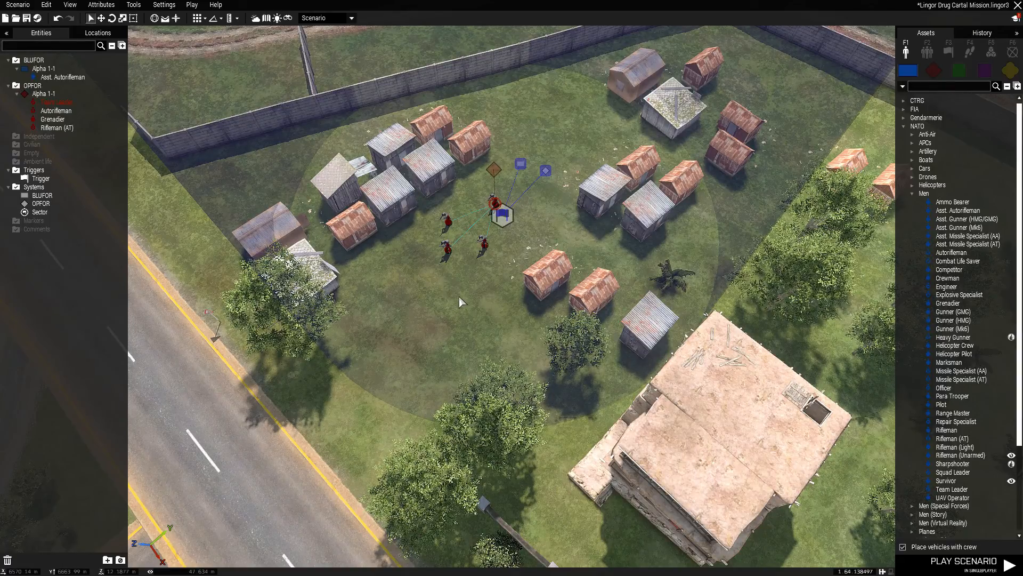
{"action": "scroll", "coordinate": [462, 272], "scroll_direction": "up", "scroll_amount": 5}
{"action": "scroll", "coordinate": [491, 294], "scroll_direction": "down", "scroll_amount": 3}
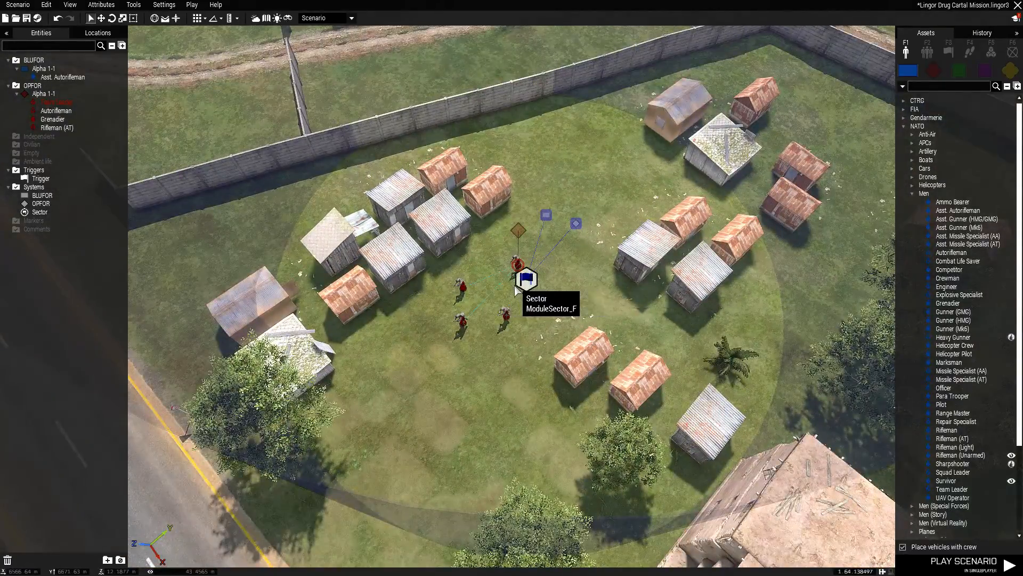
{"action": "scroll", "coordinate": [517, 290], "scroll_direction": "down", "scroll_amount": 5}
Step: Move the OPFOR guard beside the Sector module in among the other three guards
{"action": "scroll", "coordinate": [516, 292], "scroll_direction": "up", "scroll_amount": 6}
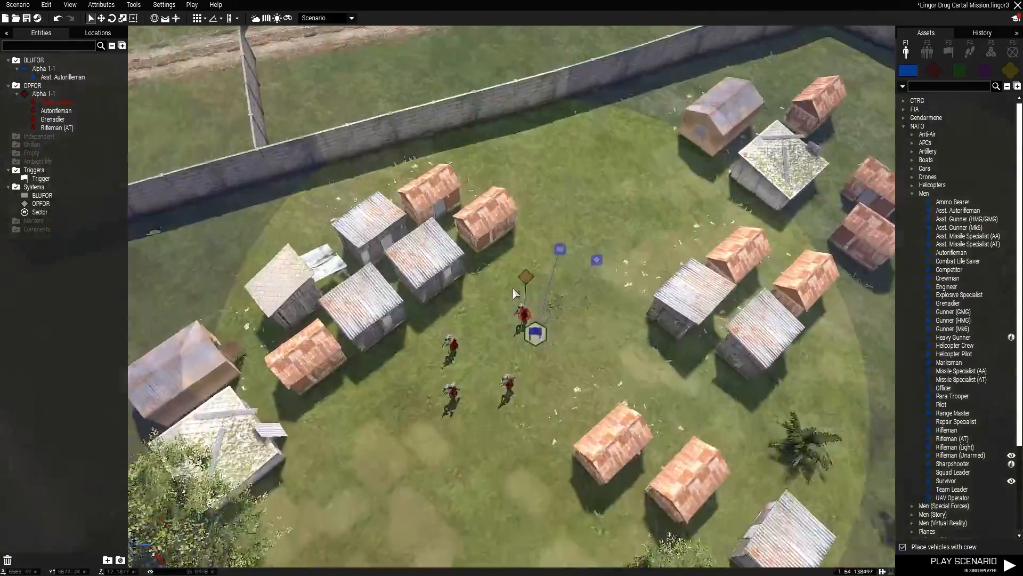
{"action": "scroll", "coordinate": [514, 293], "scroll_direction": "up", "scroll_amount": 4}
{"action": "scroll", "coordinate": [551, 257], "scroll_direction": "down", "scroll_amount": 3}
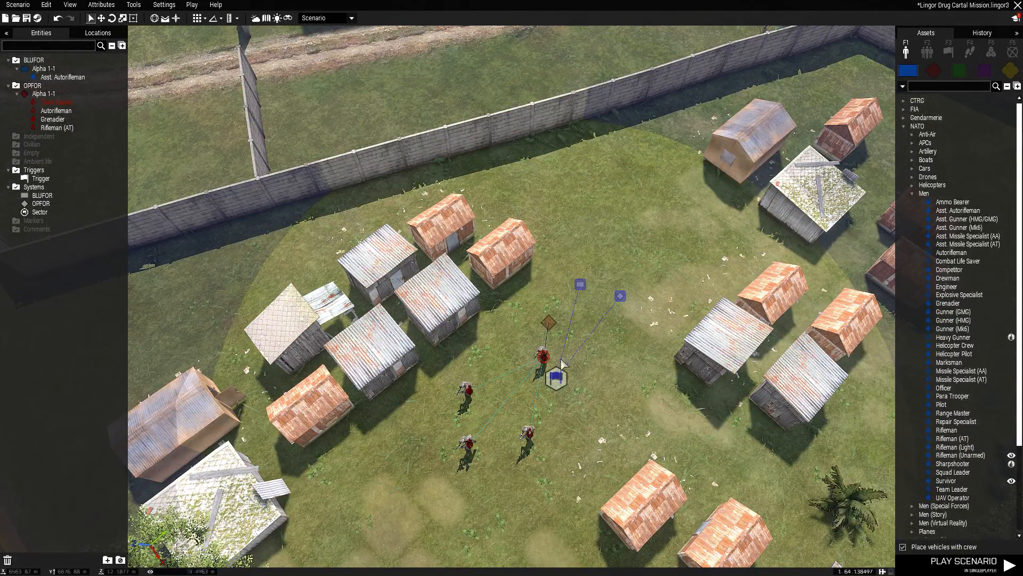
{"action": "left_click_drag", "start_coordinate": [543, 356], "coordinate": [485, 416]}
Step: Duplicate the Sector module with its trigger and BLUFOR and OPFOR side modules into the open field across the road
{"action": "left_click", "coordinate": [581, 285]}
{"action": "left_click_drag", "start_coordinate": [630, 417], "coordinate": [629, 416]}
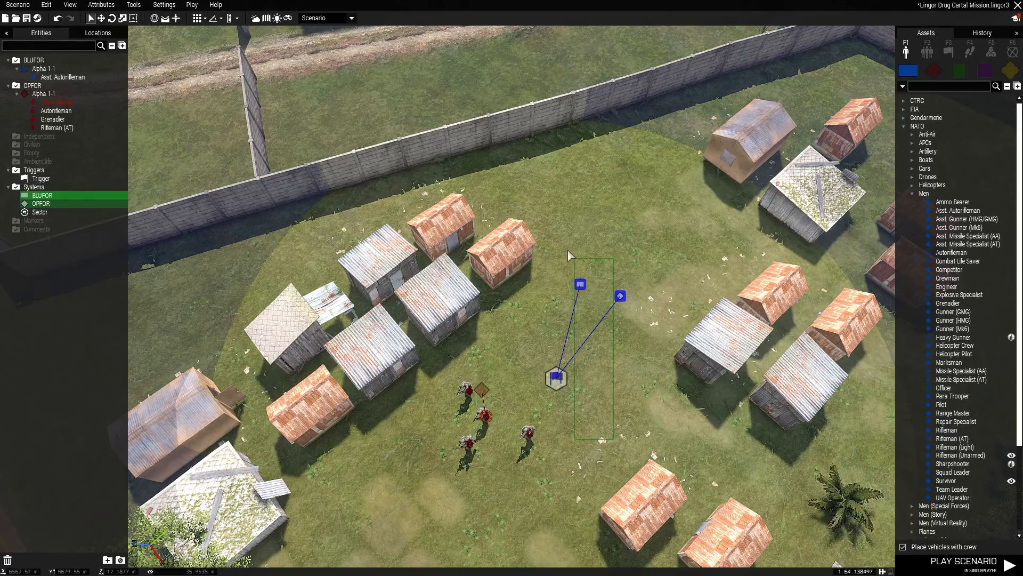
{"action": "left_click_drag", "start_coordinate": [530, 233], "coordinate": [530, 233]}
{"action": "right_click_drag", "start_coordinate": [507, 321], "coordinate": [582, 325]}
{"action": "key", "text": "a"}
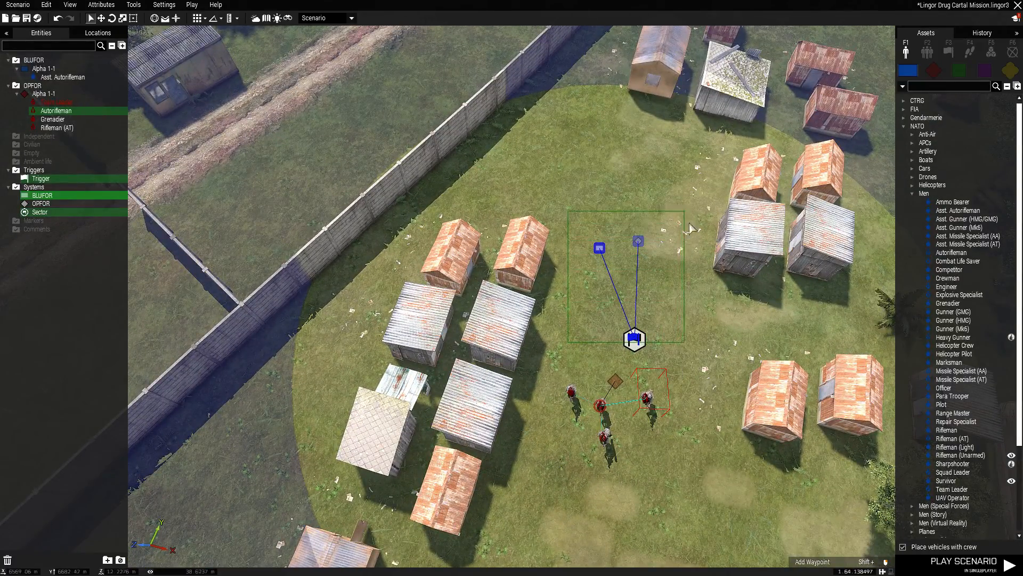
{"action": "left_click_drag", "start_coordinate": [689, 222], "coordinate": [692, 227]}
{"action": "scroll", "coordinate": [639, 239], "scroll_direction": "down", "scroll_amount": 6}
{"action": "key", "text": "s"}
{"action": "key", "text": "a"}
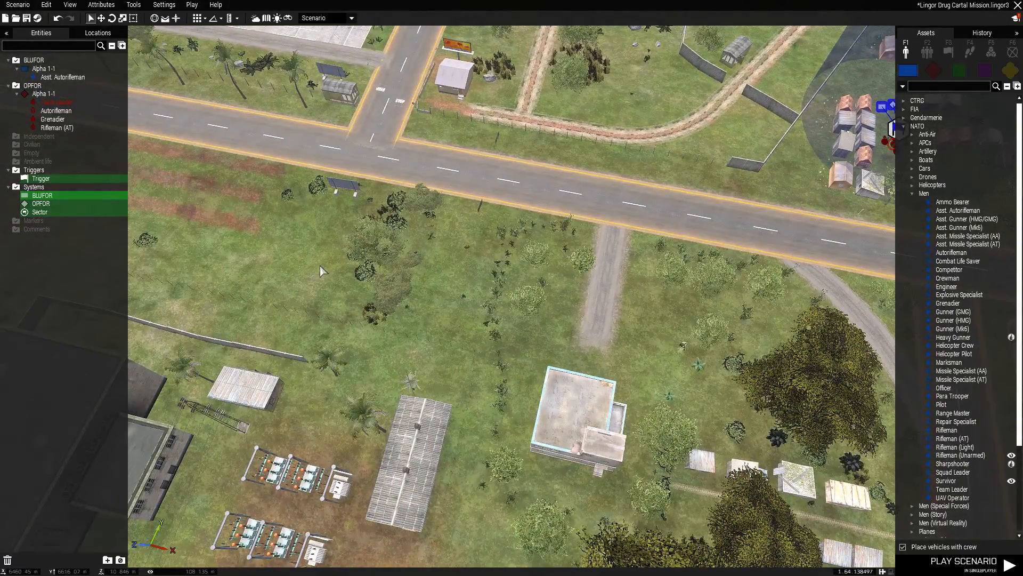
{"action": "key", "text": "ctrl+v"}
{"action": "key", "text": "a"}
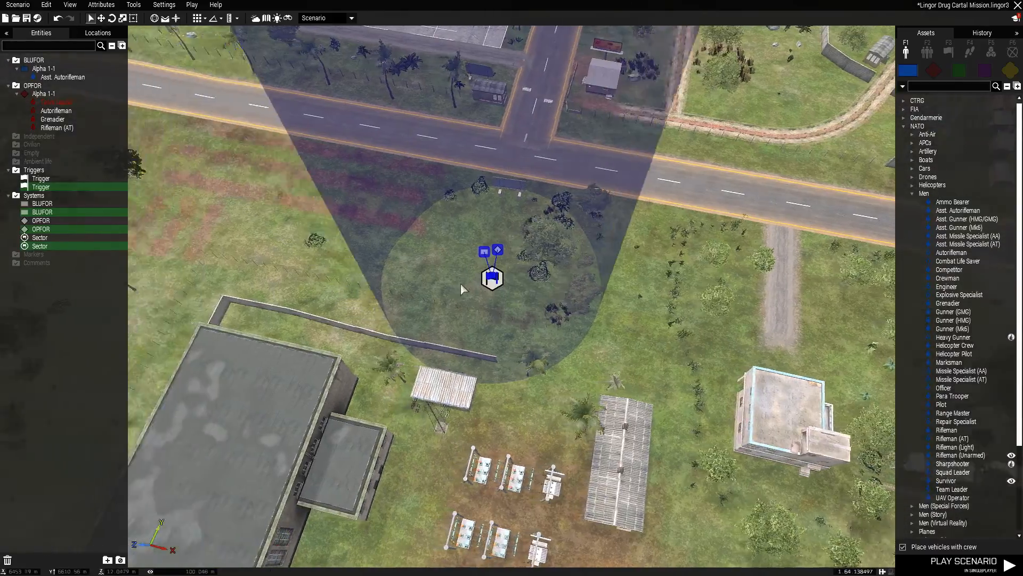
Step: Name the duplicated sector Drug Cartel 2 and set its designation to A
{"action": "scroll", "coordinate": [474, 286], "scroll_direction": "up", "scroll_amount": 5}
{"action": "scroll", "coordinate": [560, 282], "scroll_direction": "down", "scroll_amount": 5}
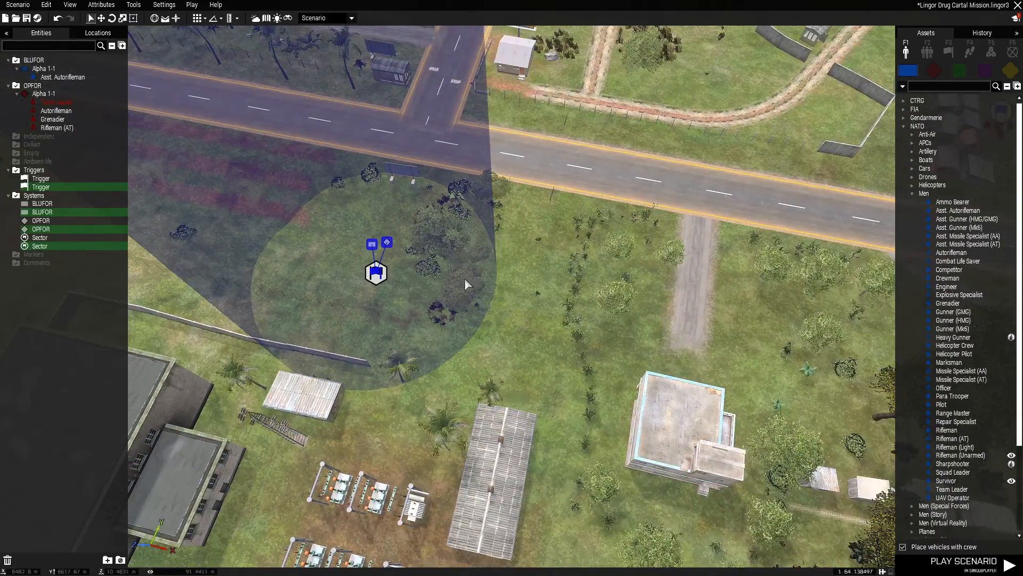
{"action": "scroll", "coordinate": [525, 314], "scroll_direction": "up", "scroll_amount": 4}
{"action": "scroll", "coordinate": [525, 314], "scroll_direction": "up", "scroll_amount": 2}
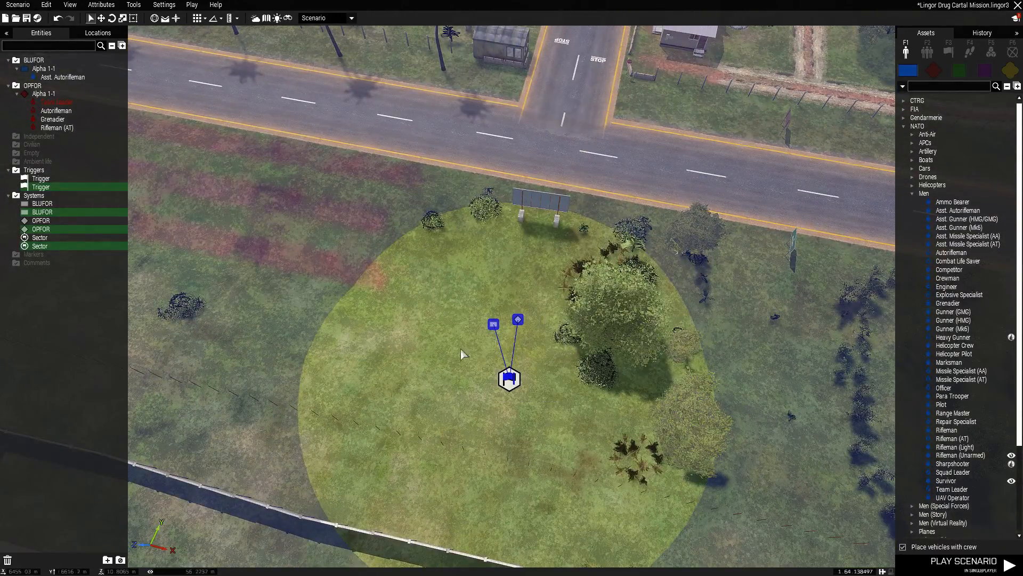
{"action": "scroll", "coordinate": [513, 383], "scroll_direction": "up", "scroll_amount": 3}
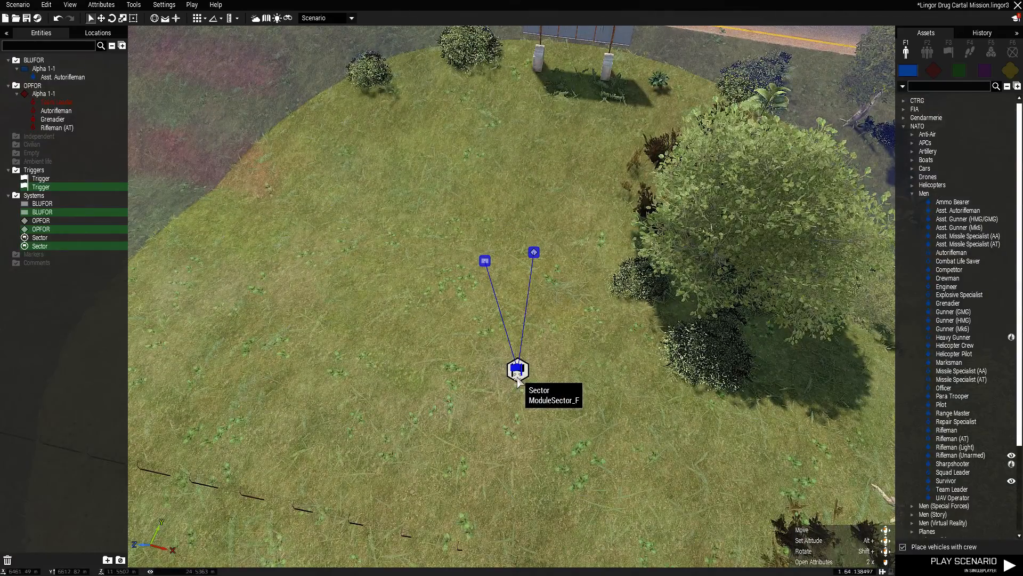
{"action": "double_click", "coordinate": [517, 370]}
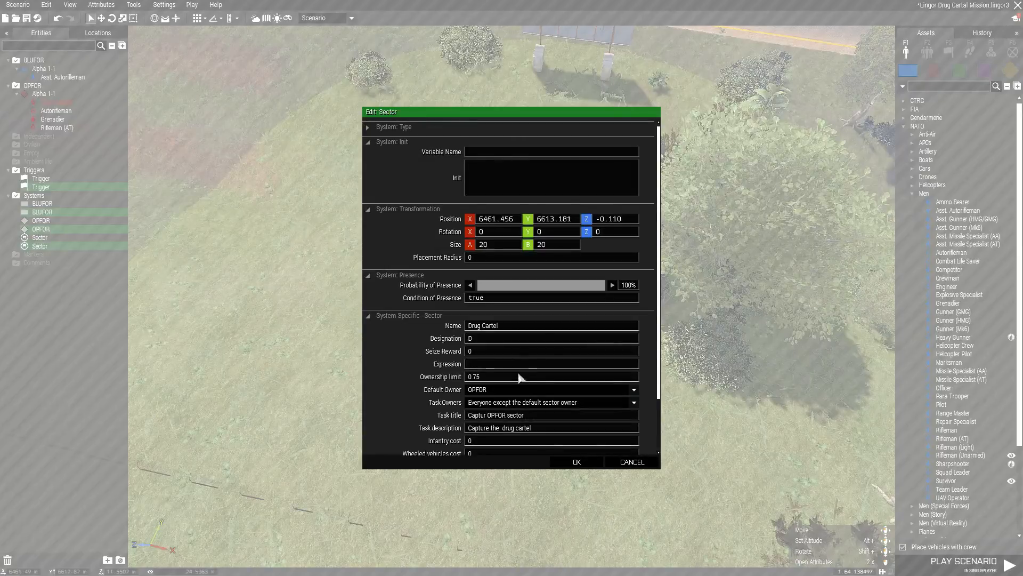
{"action": "left_click", "coordinate": [506, 327]}
{"action": "type", "text": "2"}
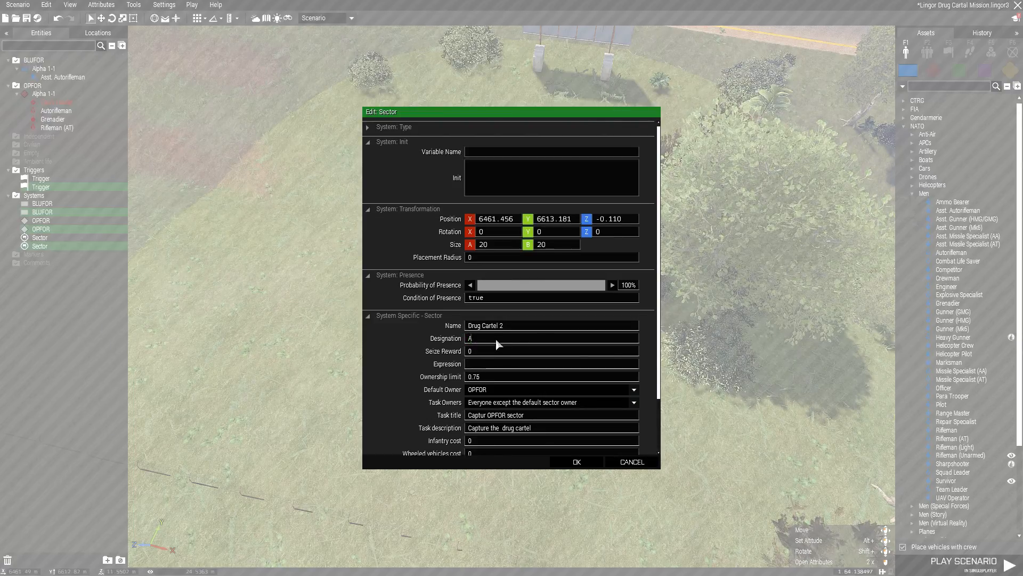
{"action": "left_click", "coordinate": [573, 461]}
{"action": "scroll", "coordinate": [411, 393], "scroll_direction": "down", "scroll_amount": 4}
{"action": "key", "text": "d"}
{"action": "key", "text": "s"}
{"action": "key", "text": "d"}
{"action": "scroll", "coordinate": [556, 359], "scroll_direction": "down", "scroll_amount": 3}
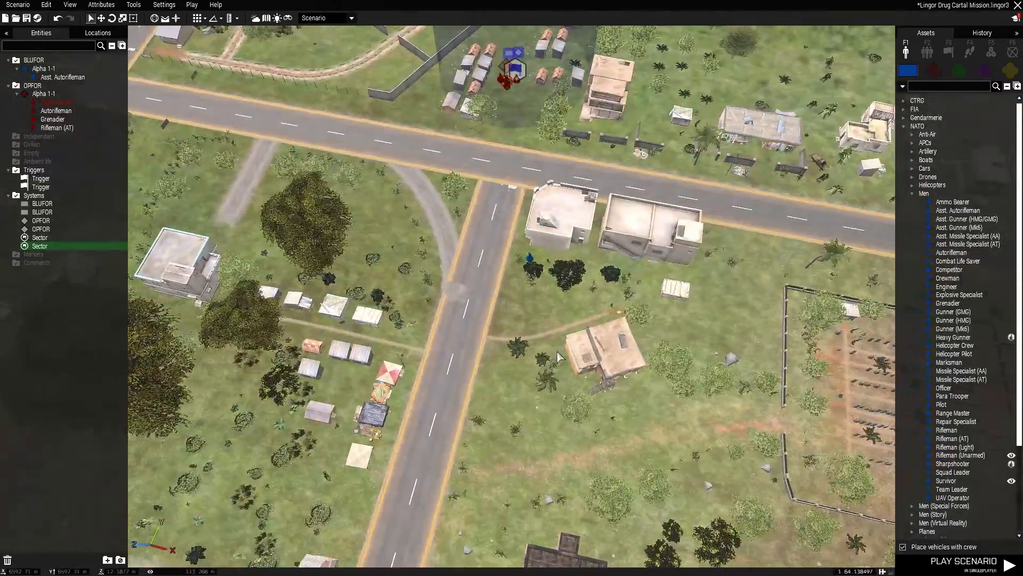
{"action": "scroll", "coordinate": [539, 286], "scroll_direction": "up", "scroll_amount": 2}
{"action": "right_click", "coordinate": [528, 249]}
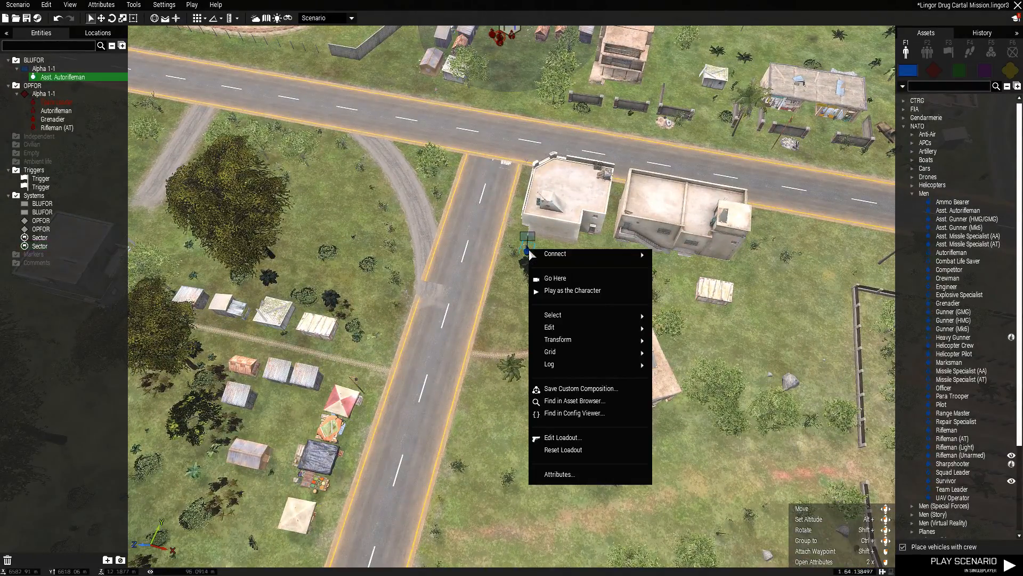
{"action": "mouse_move", "coordinate": [549, 259]}
{"action": "left_click", "coordinate": [687, 258]}
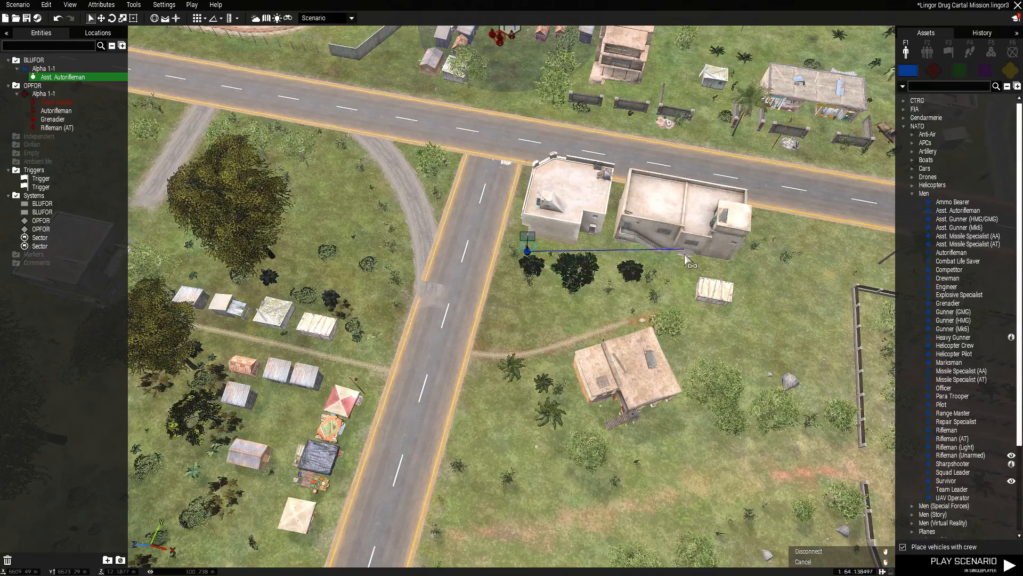
{"action": "right_click", "coordinate": [686, 258]}
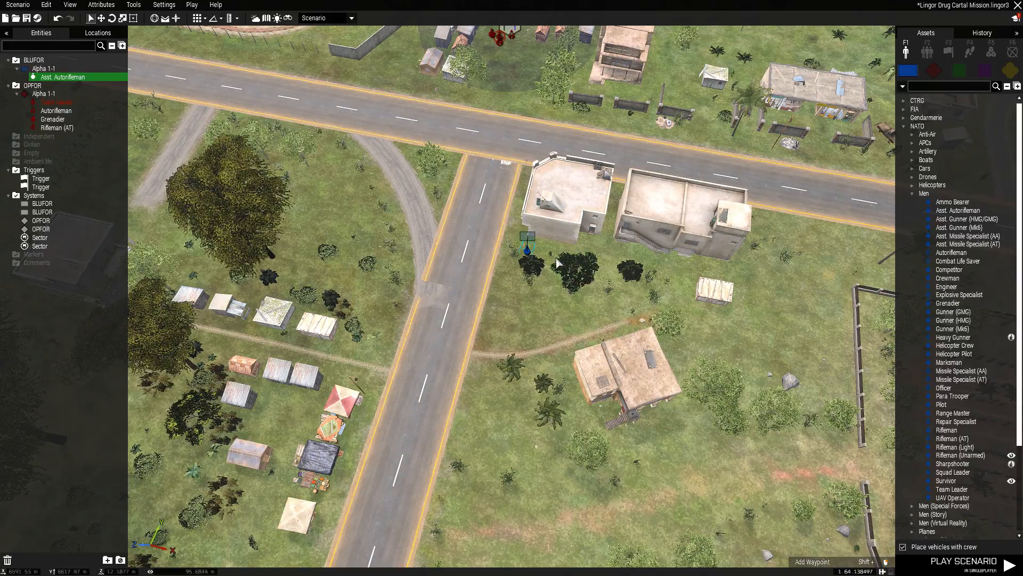
{"action": "right_click", "coordinate": [526, 246]}
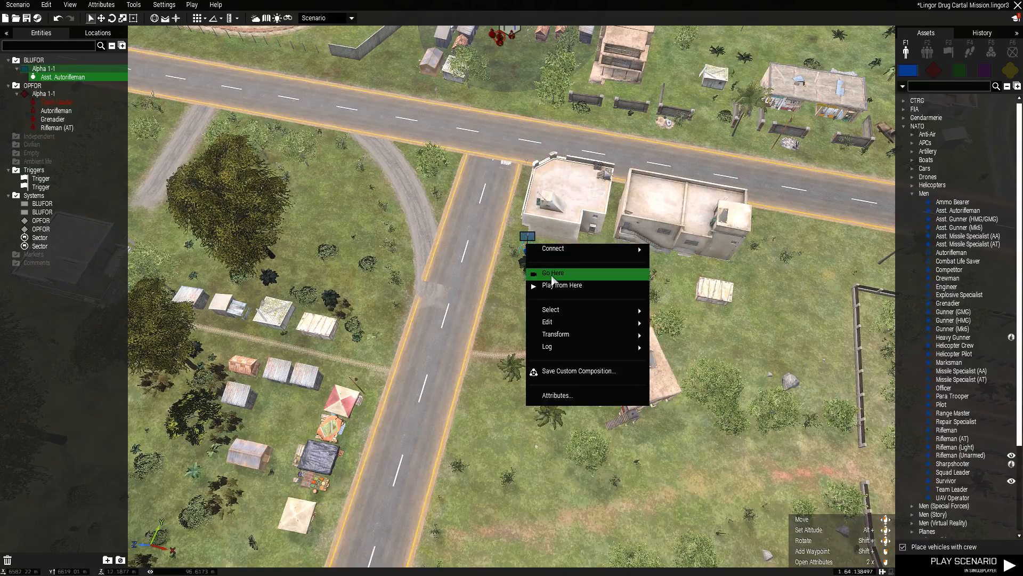
Step: Start a playtest as the BLUFOR soldier behind the white corner building
{"action": "scroll", "coordinate": [507, 271], "scroll_direction": "up", "scroll_amount": 3}
{"action": "scroll", "coordinate": [507, 271], "scroll_direction": "up", "scroll_amount": 3}
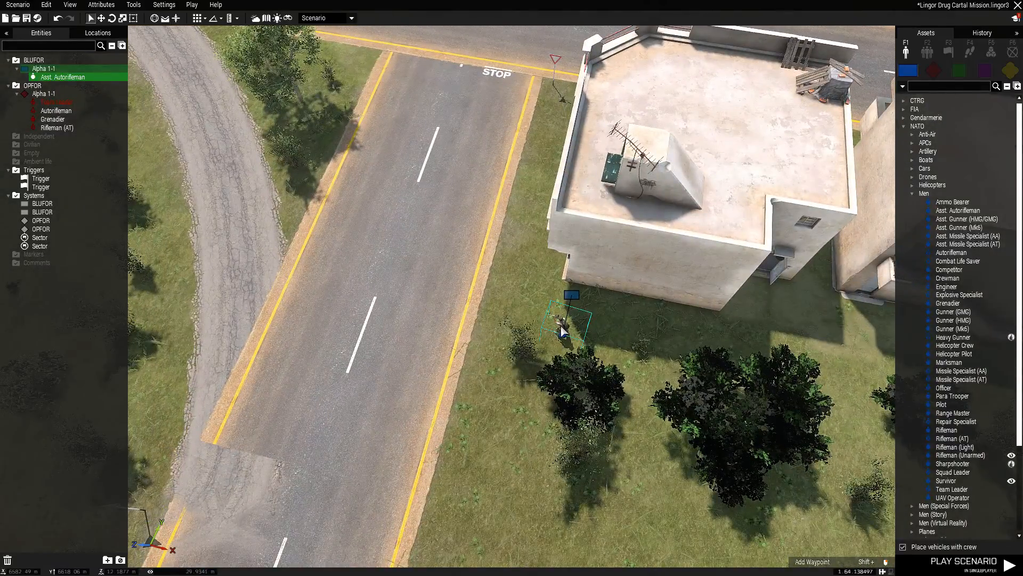
{"action": "right_click", "coordinate": [564, 325]}
{"action": "left_click", "coordinate": [555, 326]}
{"action": "right_click", "coordinate": [560, 323]}
{"action": "mouse_move", "coordinate": [572, 330]}
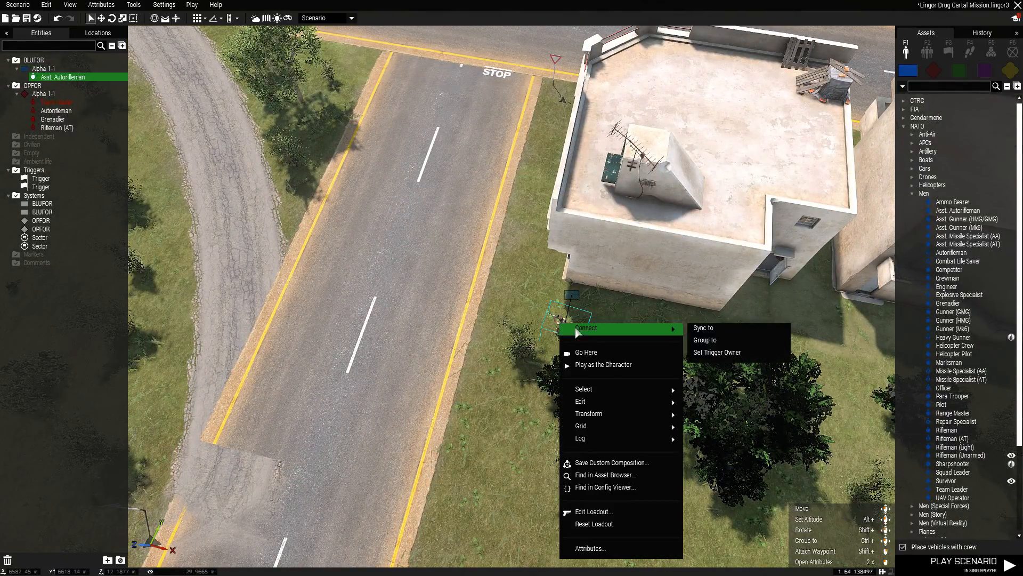
{"action": "left_click", "coordinate": [603, 364]}
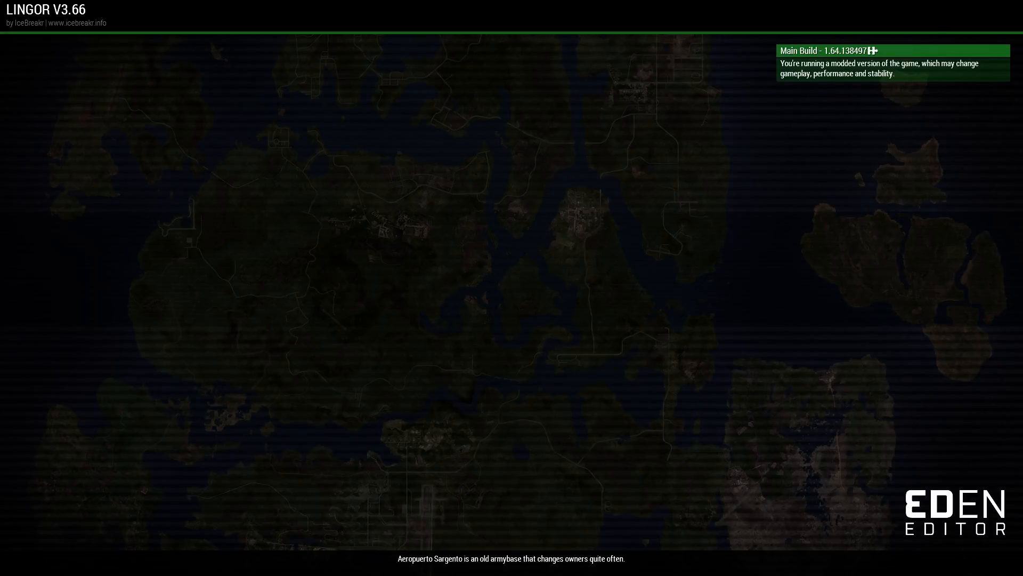
Step: Check the Drug Cartel and Drug Cartel 2 sectors on the in-game map
{"action": "key", "text": "m"}
{"action": "scroll", "coordinate": [401, 329], "scroll_direction": "up", "scroll_amount": 6}
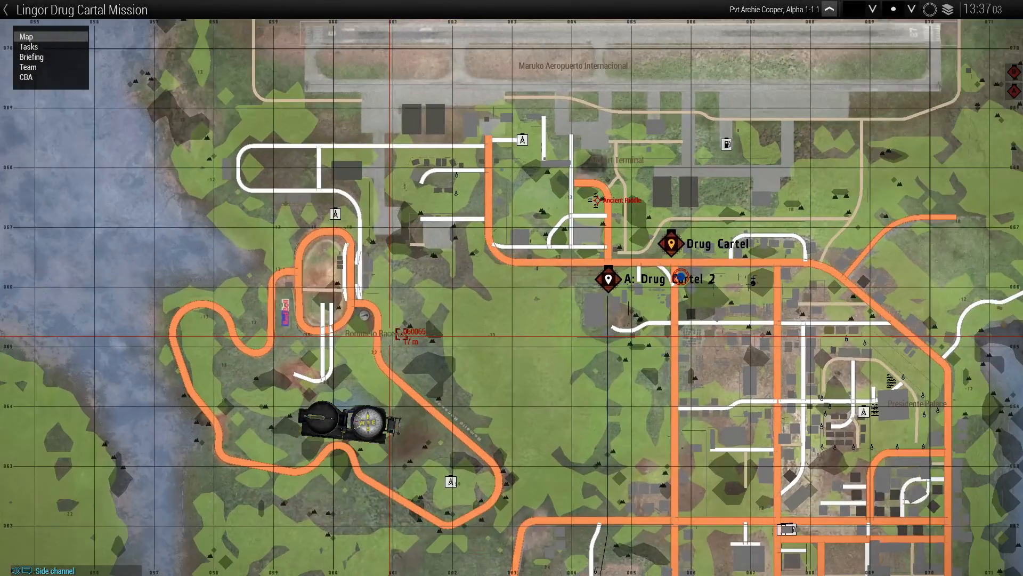
{"action": "scroll", "coordinate": [611, 353], "scroll_direction": "up", "scroll_amount": 3}
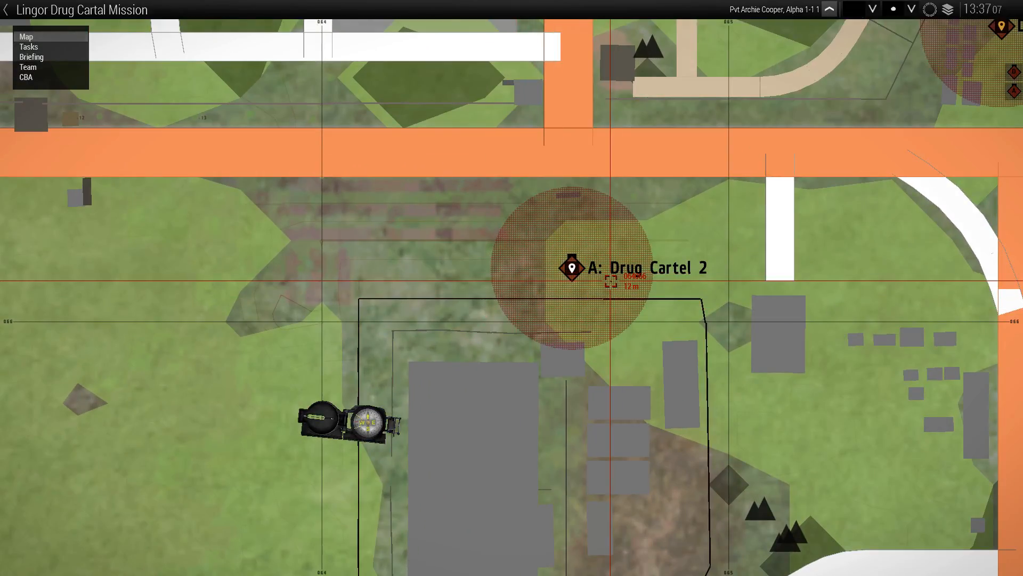
{"action": "key", "text": "m"}
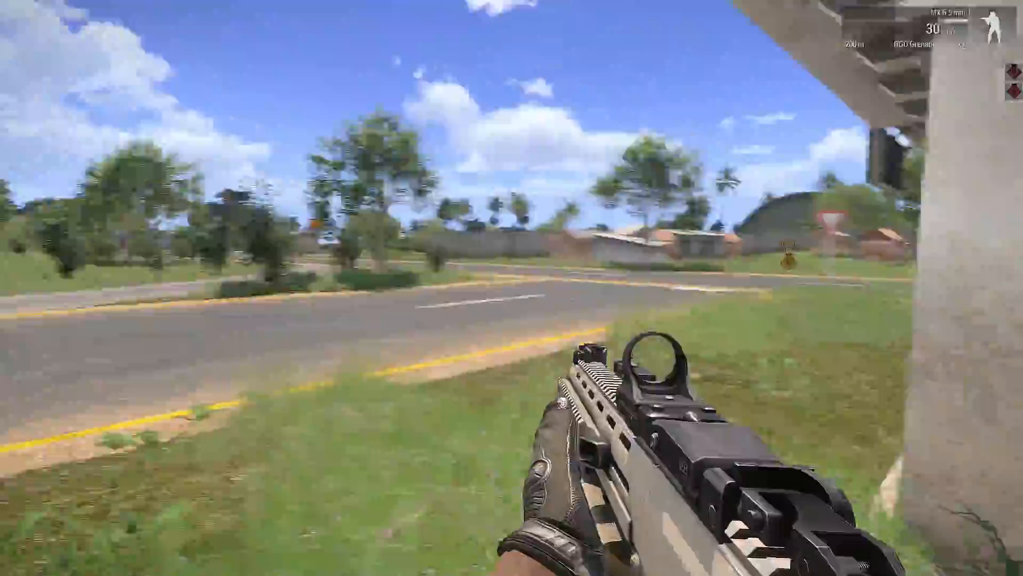
Step: Run past the bushes beside the corner building and onto the side road
{"action": "key", "text": "shift+w"}
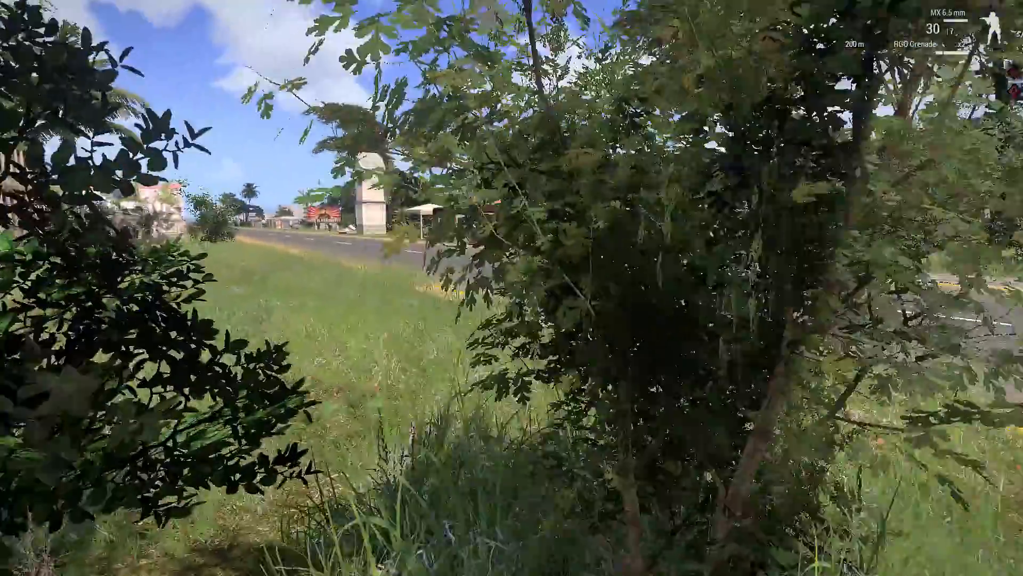
{"action": "key", "text": "shift+w"}
{"action": "key", "text": "shift+w"}
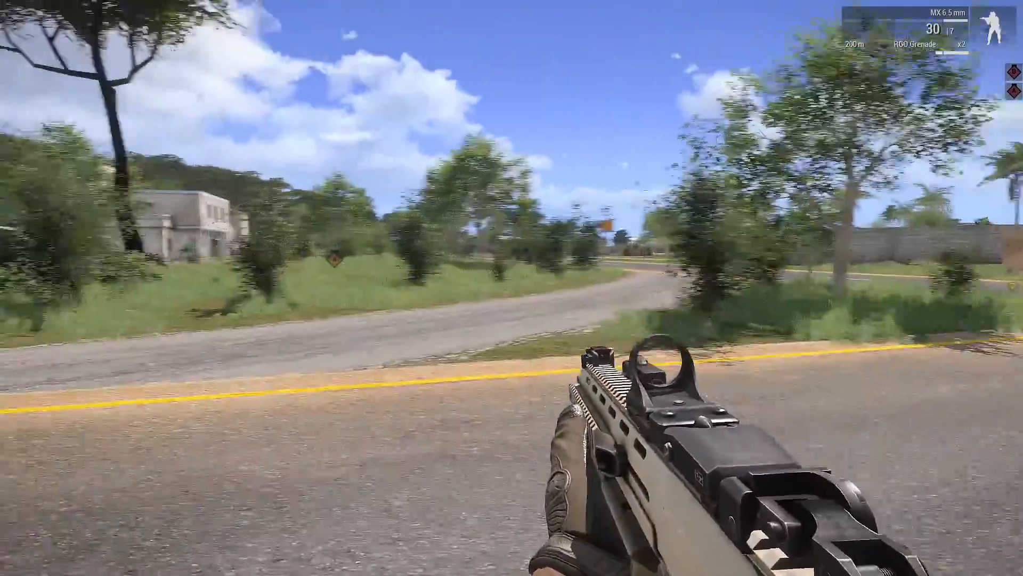
{"action": "key", "text": "Escape"}
{"action": "key", "text": "Escape"}
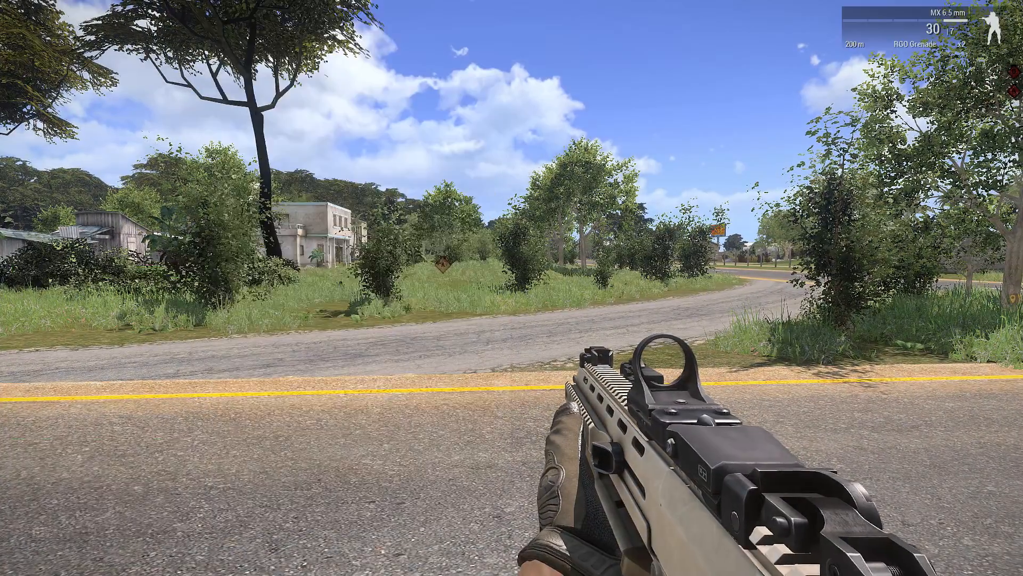
Step: Assign the capture task of the Drug Cartel 2 sector from the map's task list
{"action": "key", "text": "m"}
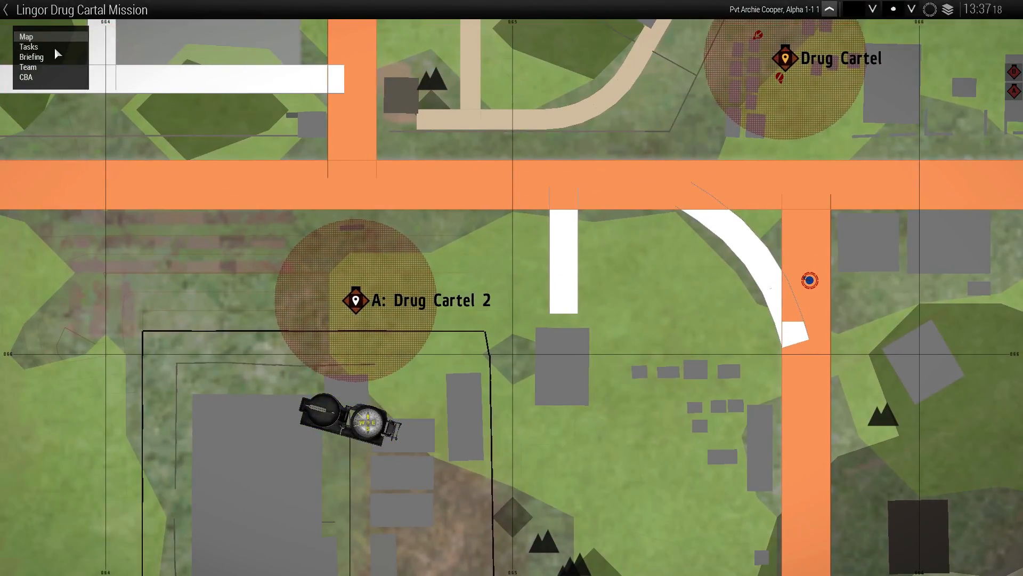
{"action": "left_click", "coordinate": [87, 48]}
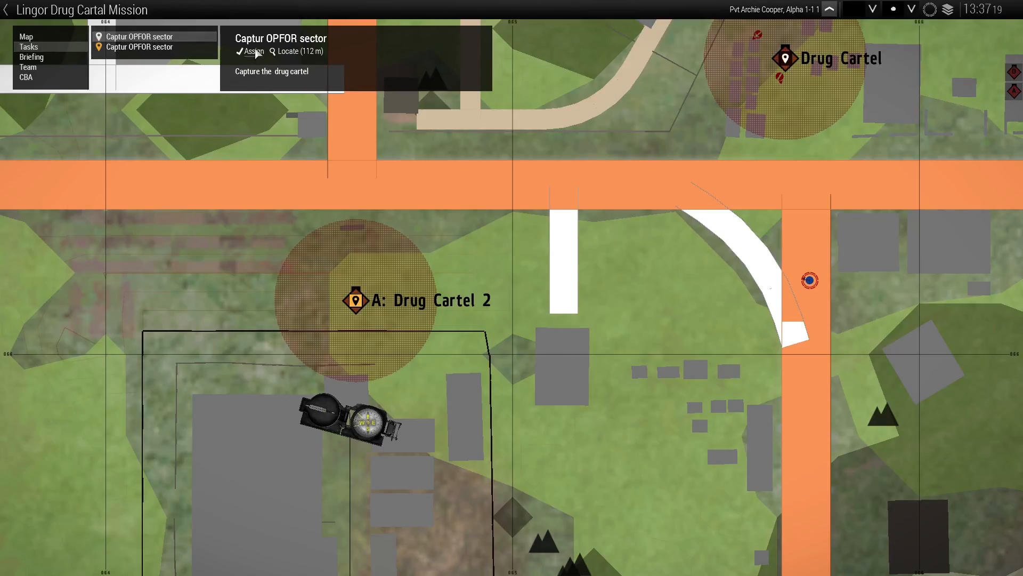
{"action": "key", "text": "m"}
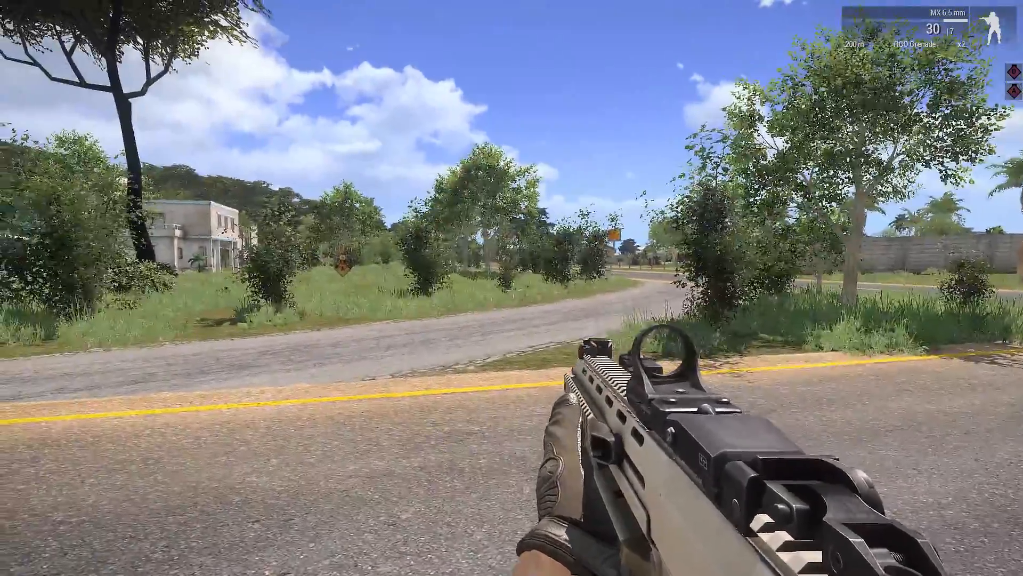
Step: Walk up the side road to the main road facing the huts, and end the playtest to return to the editor
{"action": "key", "text": "shift+w"}
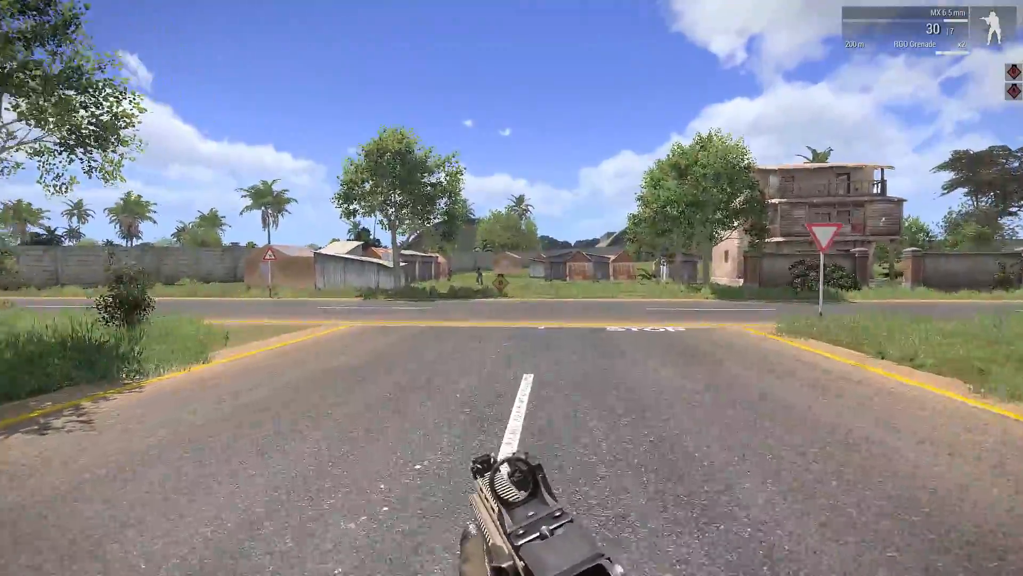
{"action": "key", "text": "w"}
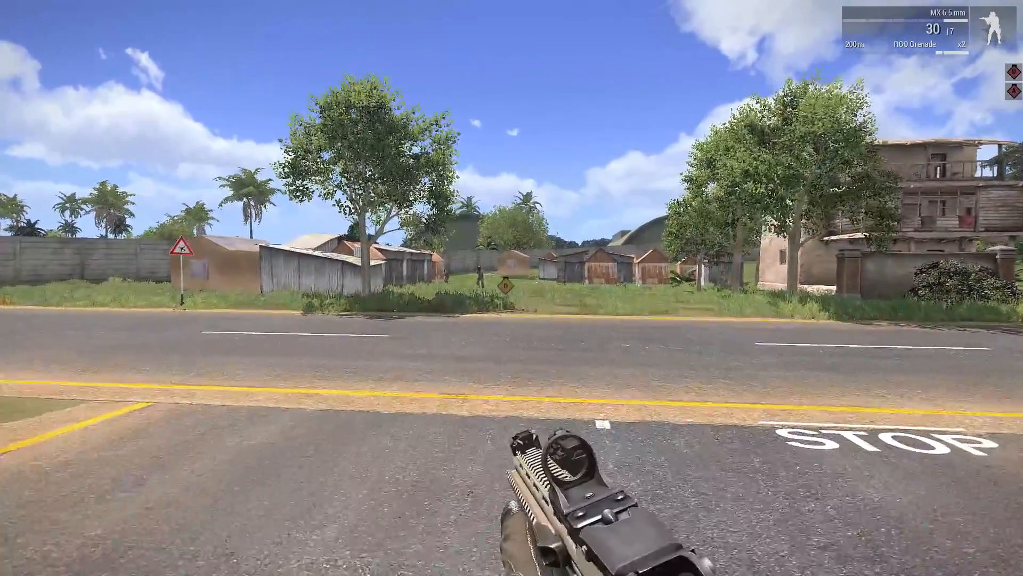
{"action": "key", "text": "w"}
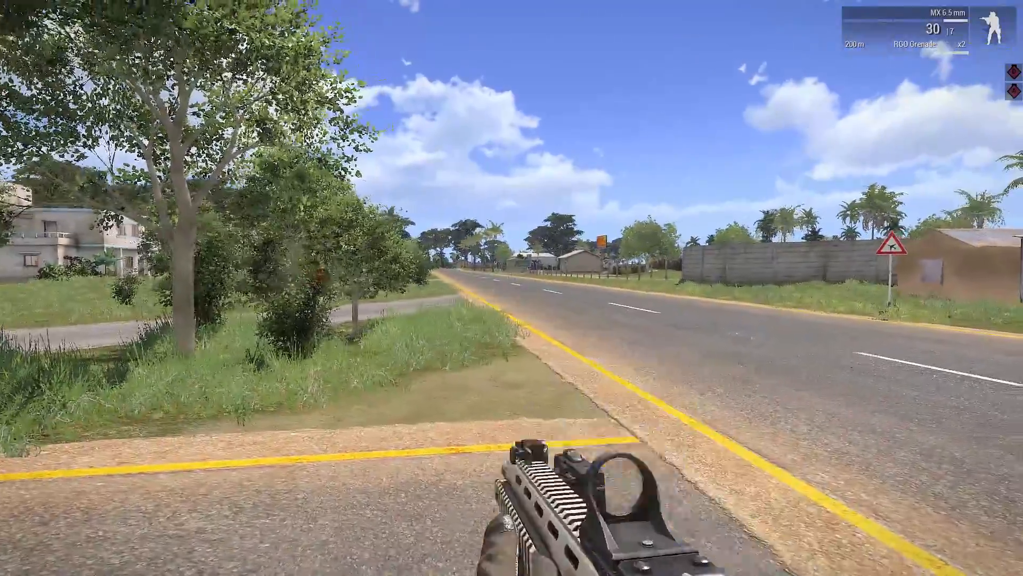
{"action": "key", "text": "Escape"}
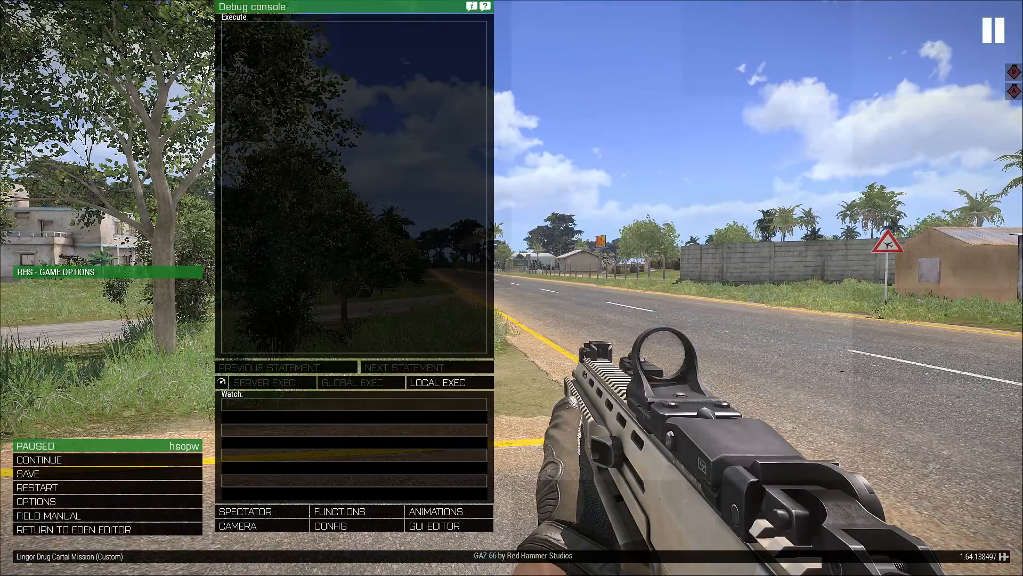
{"action": "left_click", "coordinate": [178, 530]}
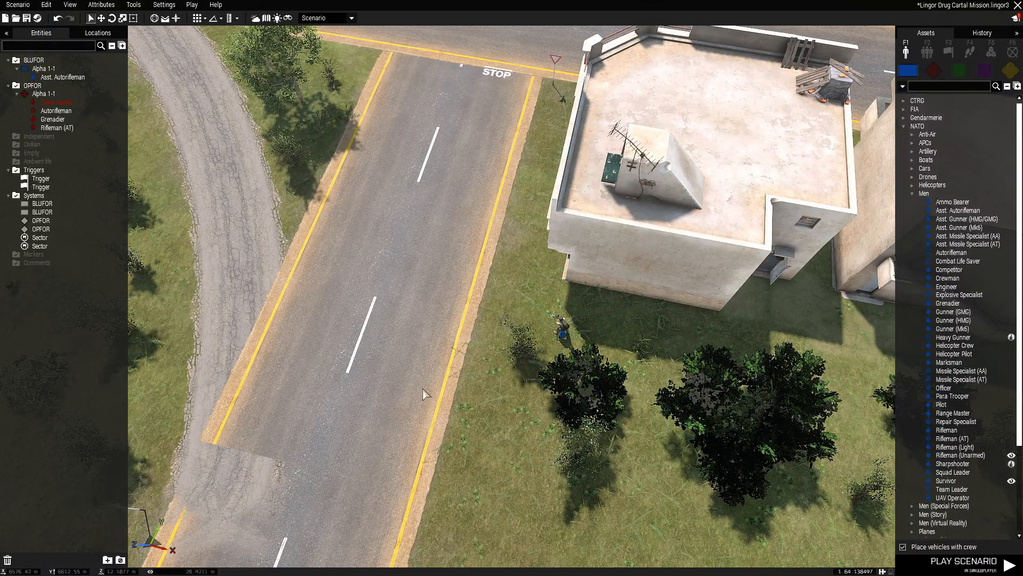
Step: Survey the Drug Cartel sector and the roads around it in the editor
{"action": "scroll", "coordinate": [424, 393], "scroll_direction": "down", "scroll_amount": 5}
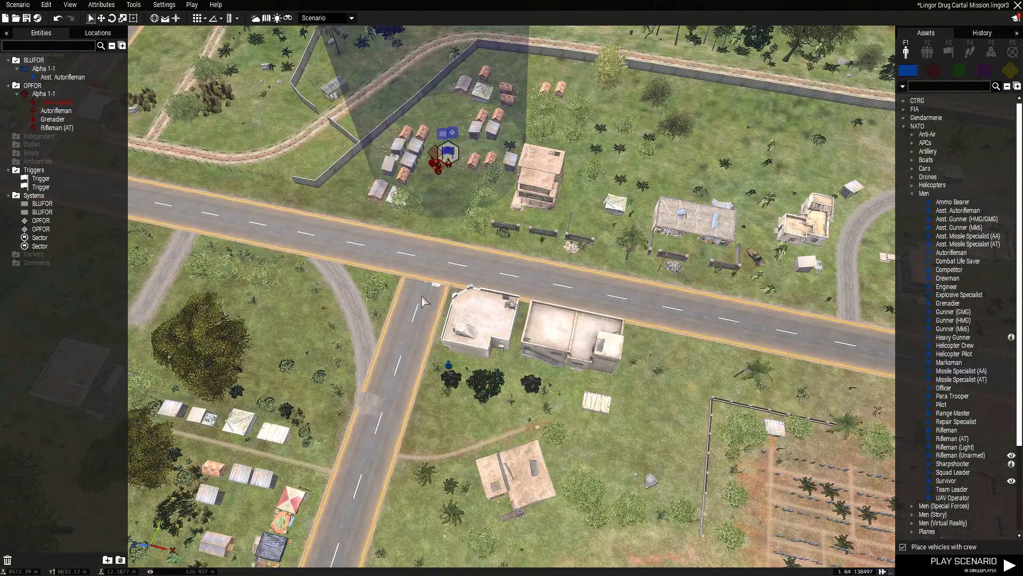
{"action": "key", "text": "w"}
{"action": "key", "text": "a"}
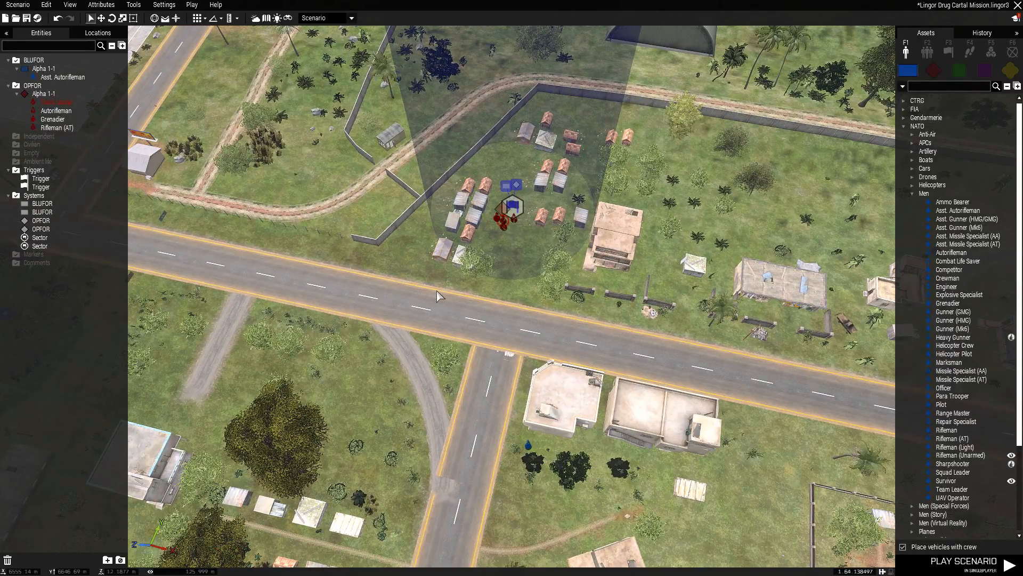